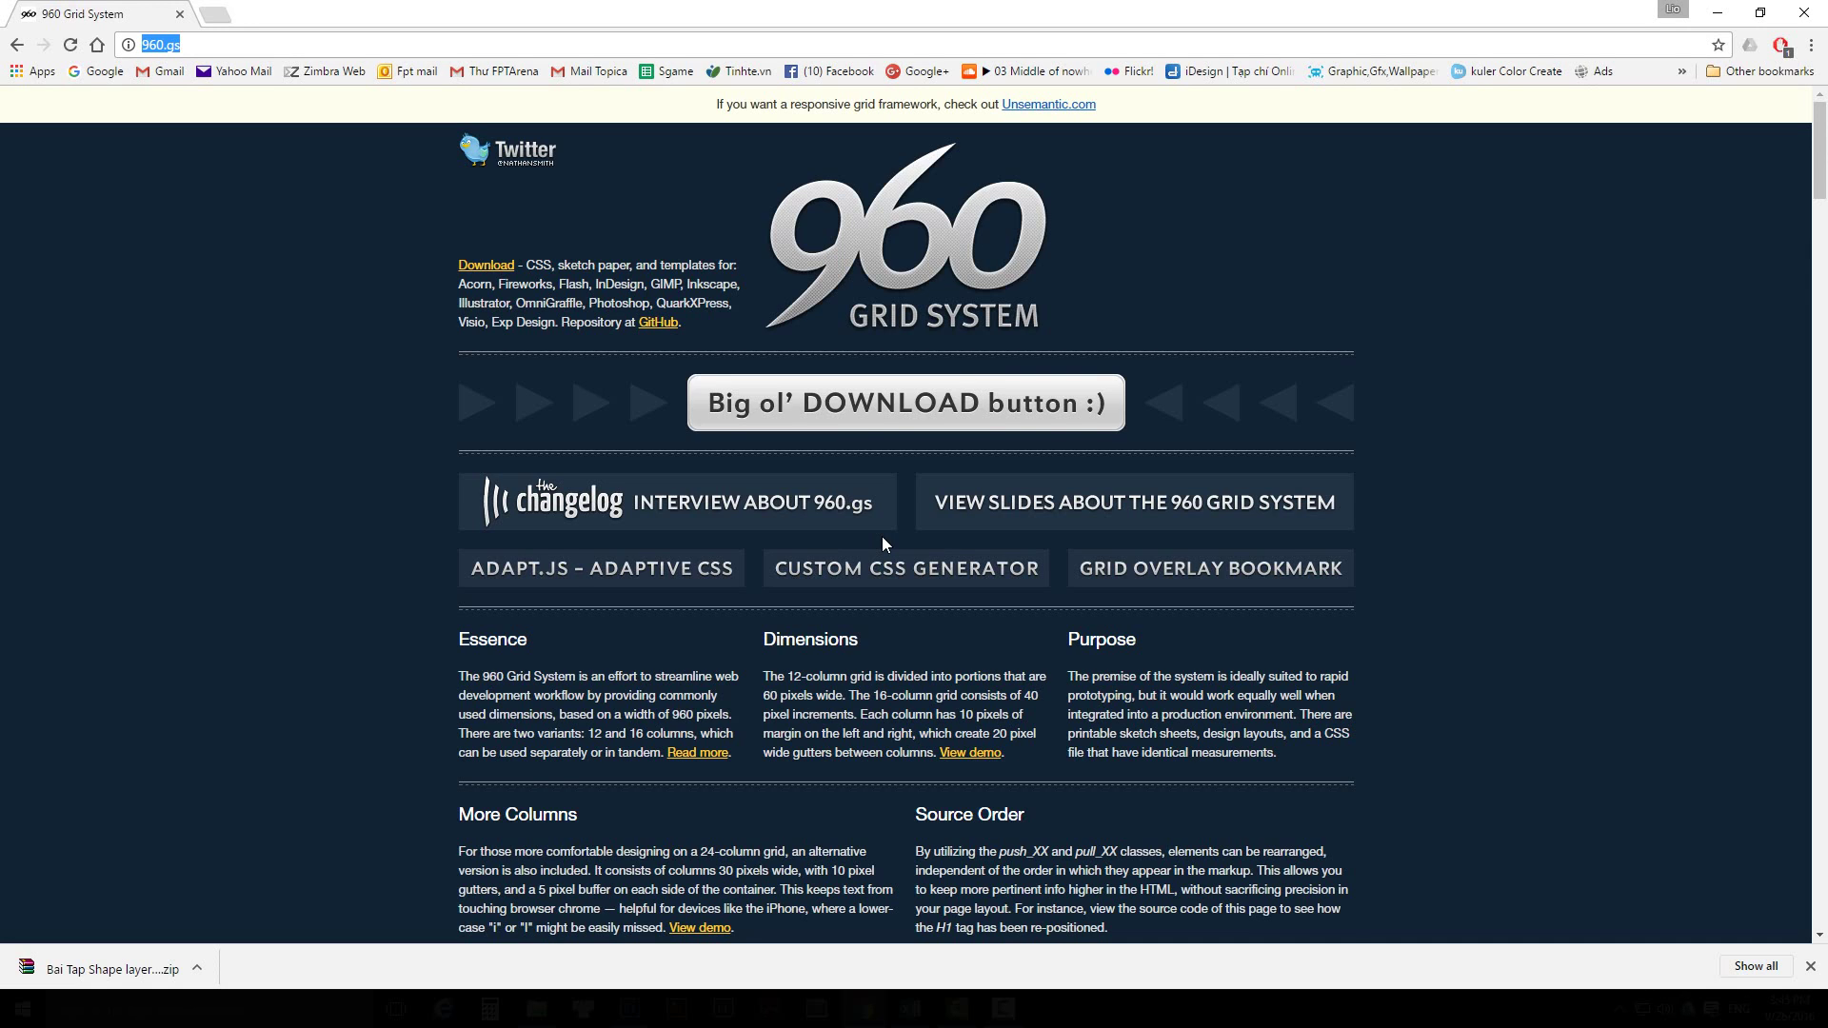
# Look over the 960 Grid System website and download its grid package
pyautogui.scroll(-9, 882, 544)
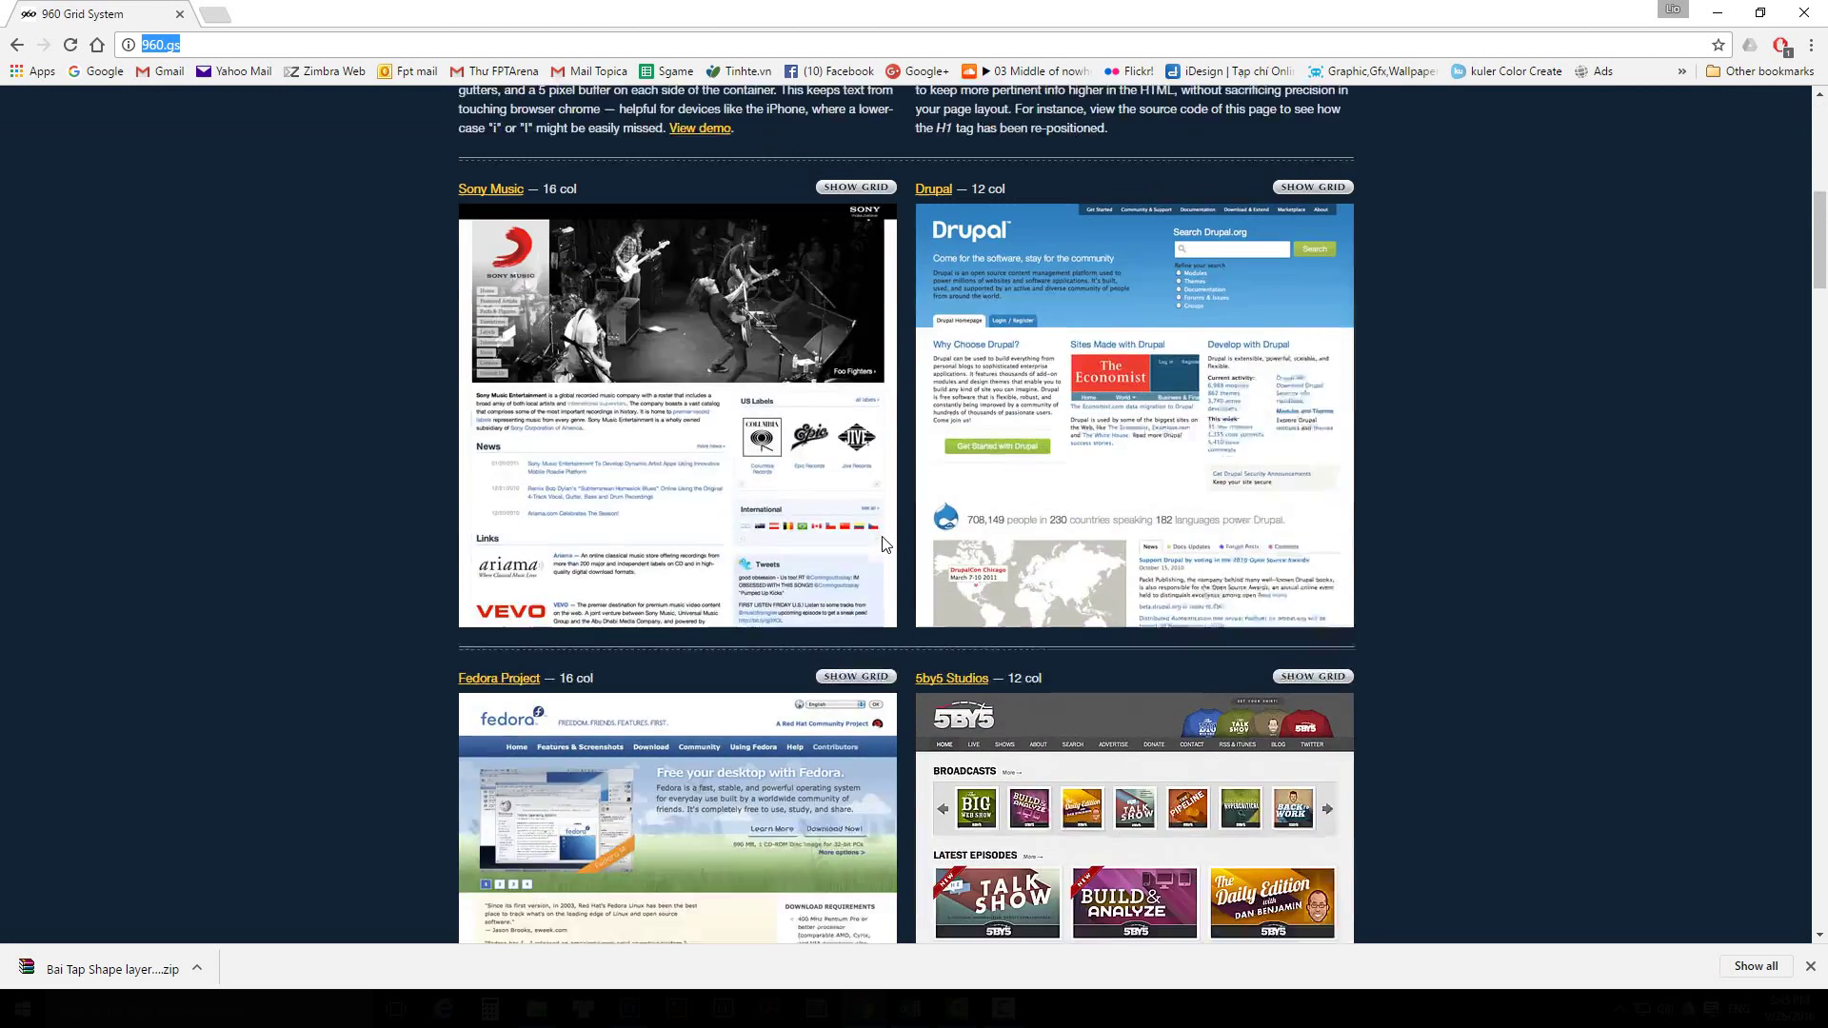
pyautogui.scroll(2, 883, 544)
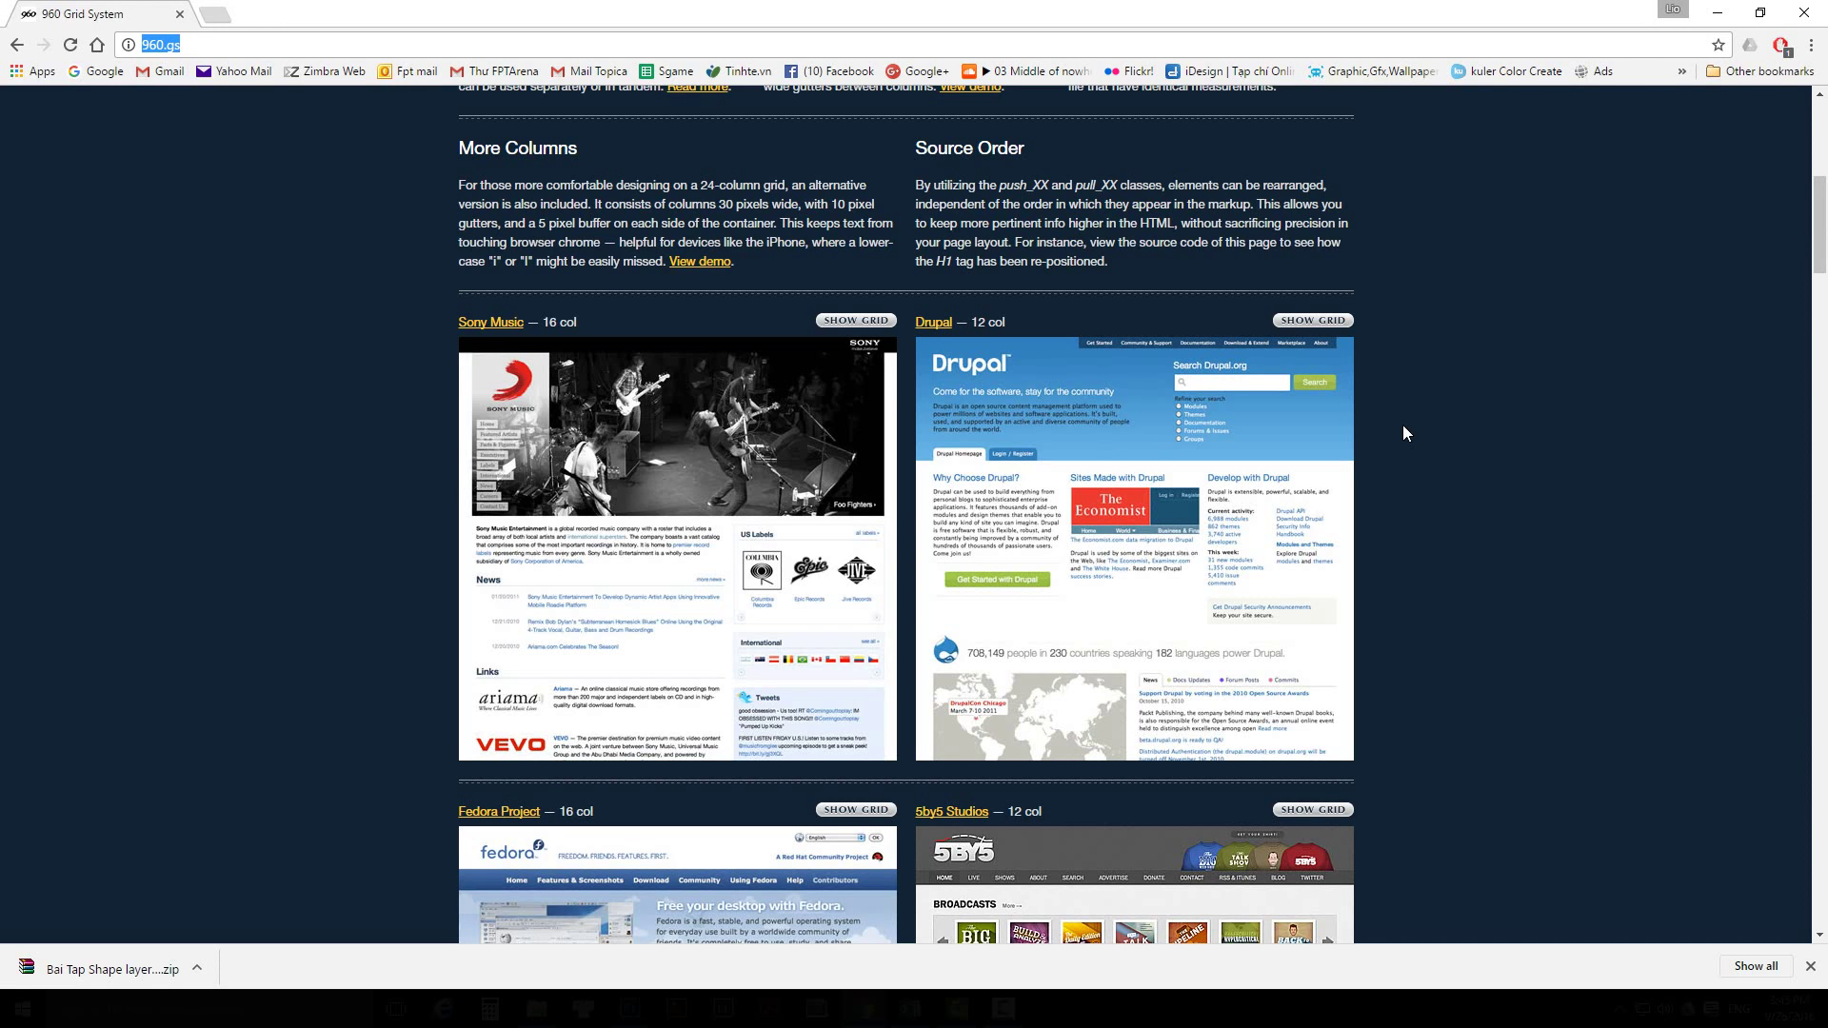
pyautogui.scroll(7, 1403, 425)
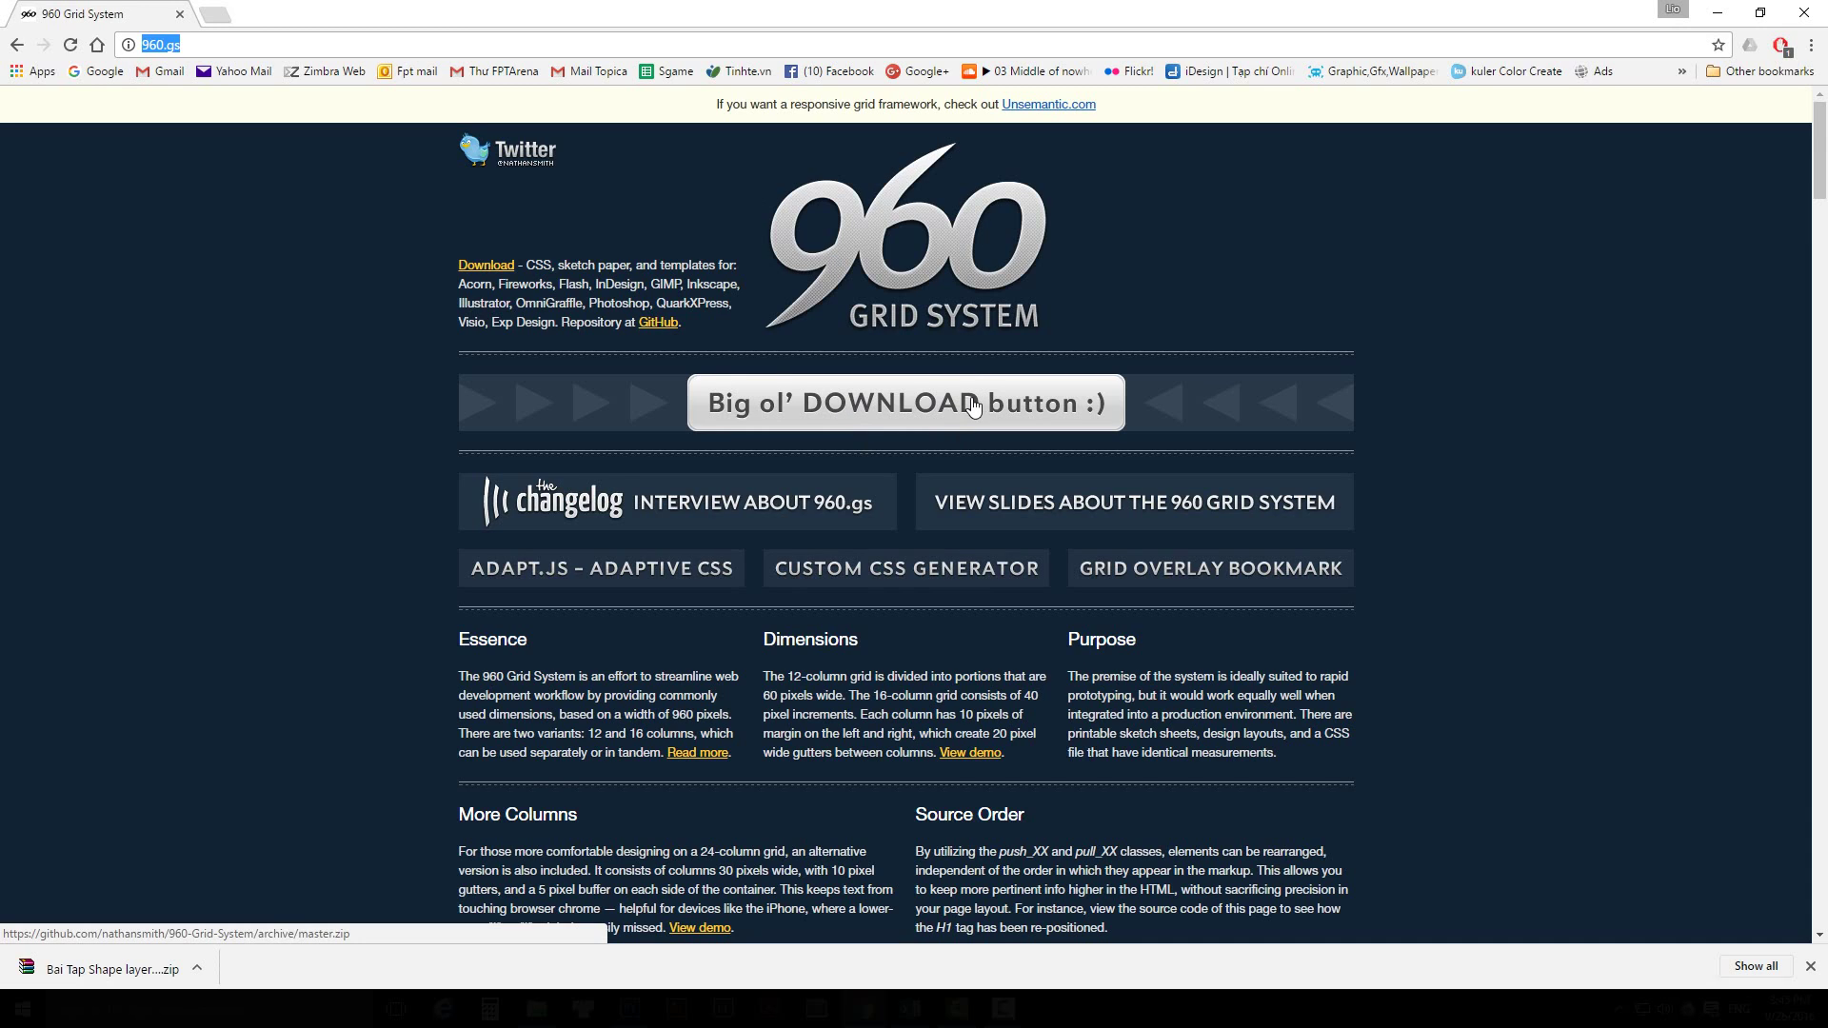
pyautogui.click(922, 407)
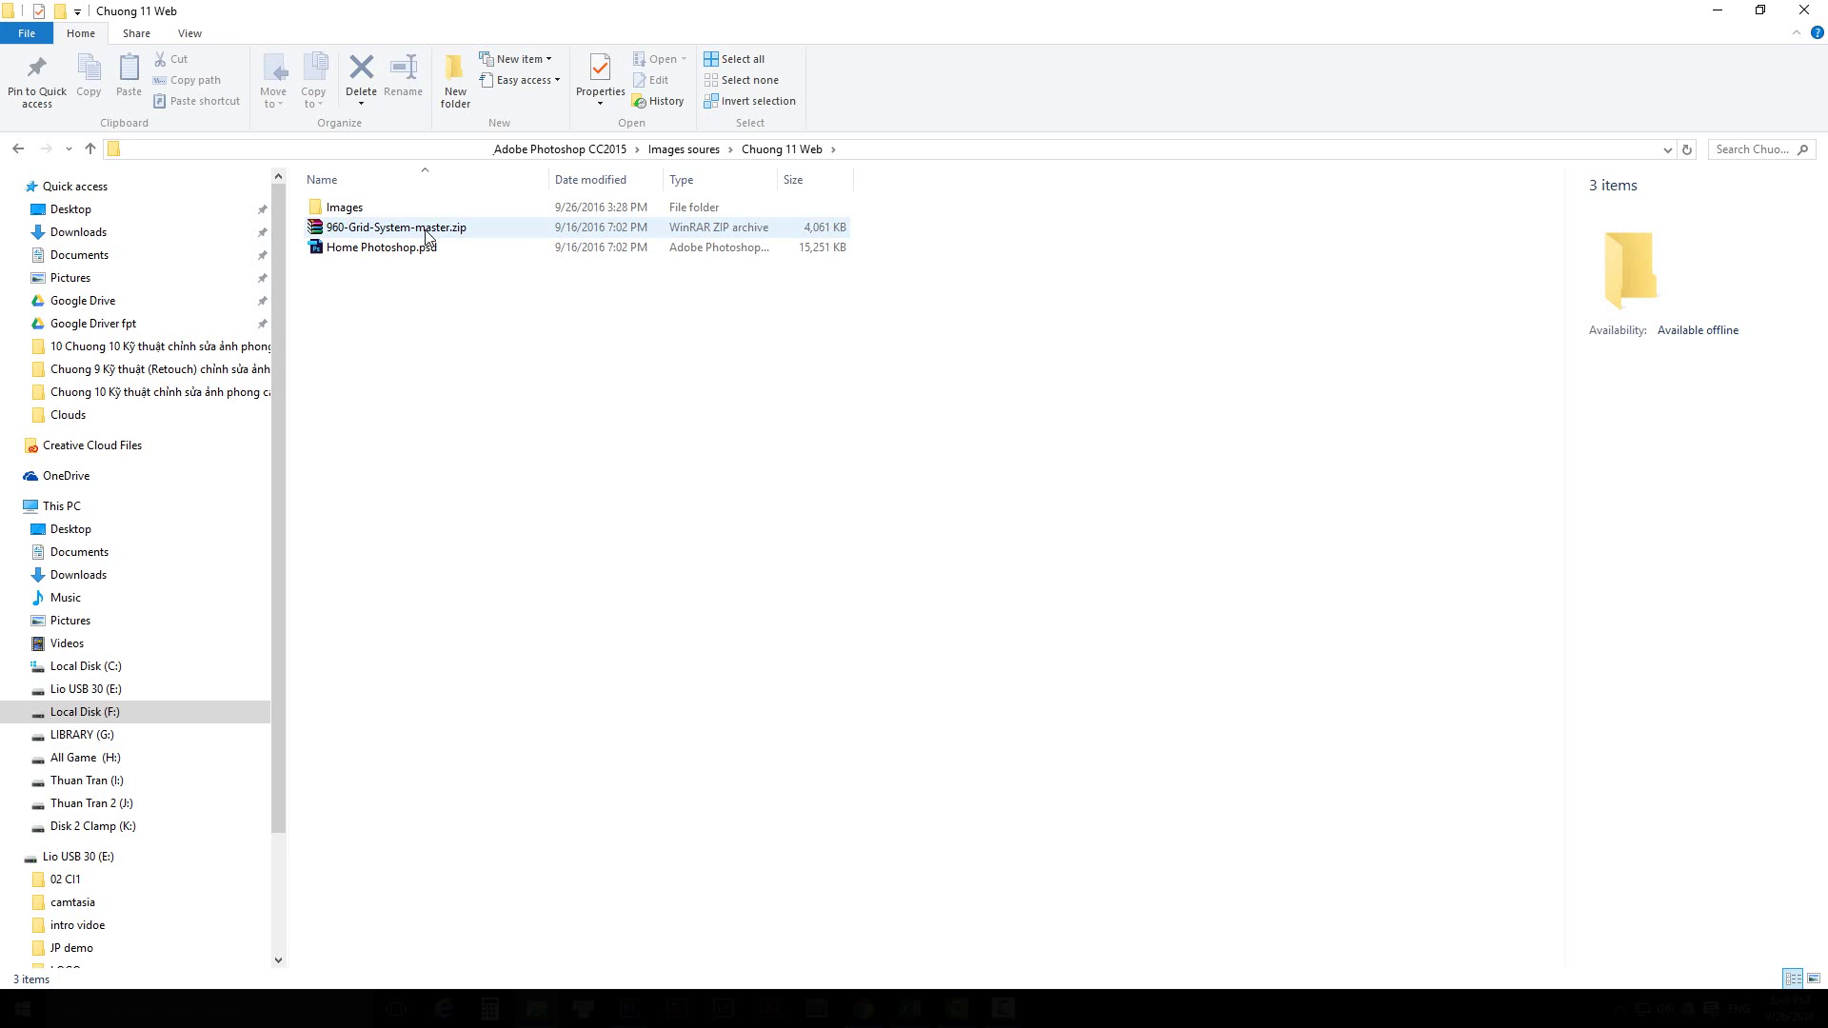
# Extract 960-Grid-System-master.zip in the Chuong 11 Web folder and open the inner 960-Grid-System-master folder
pyautogui.rightClick(359, 230)
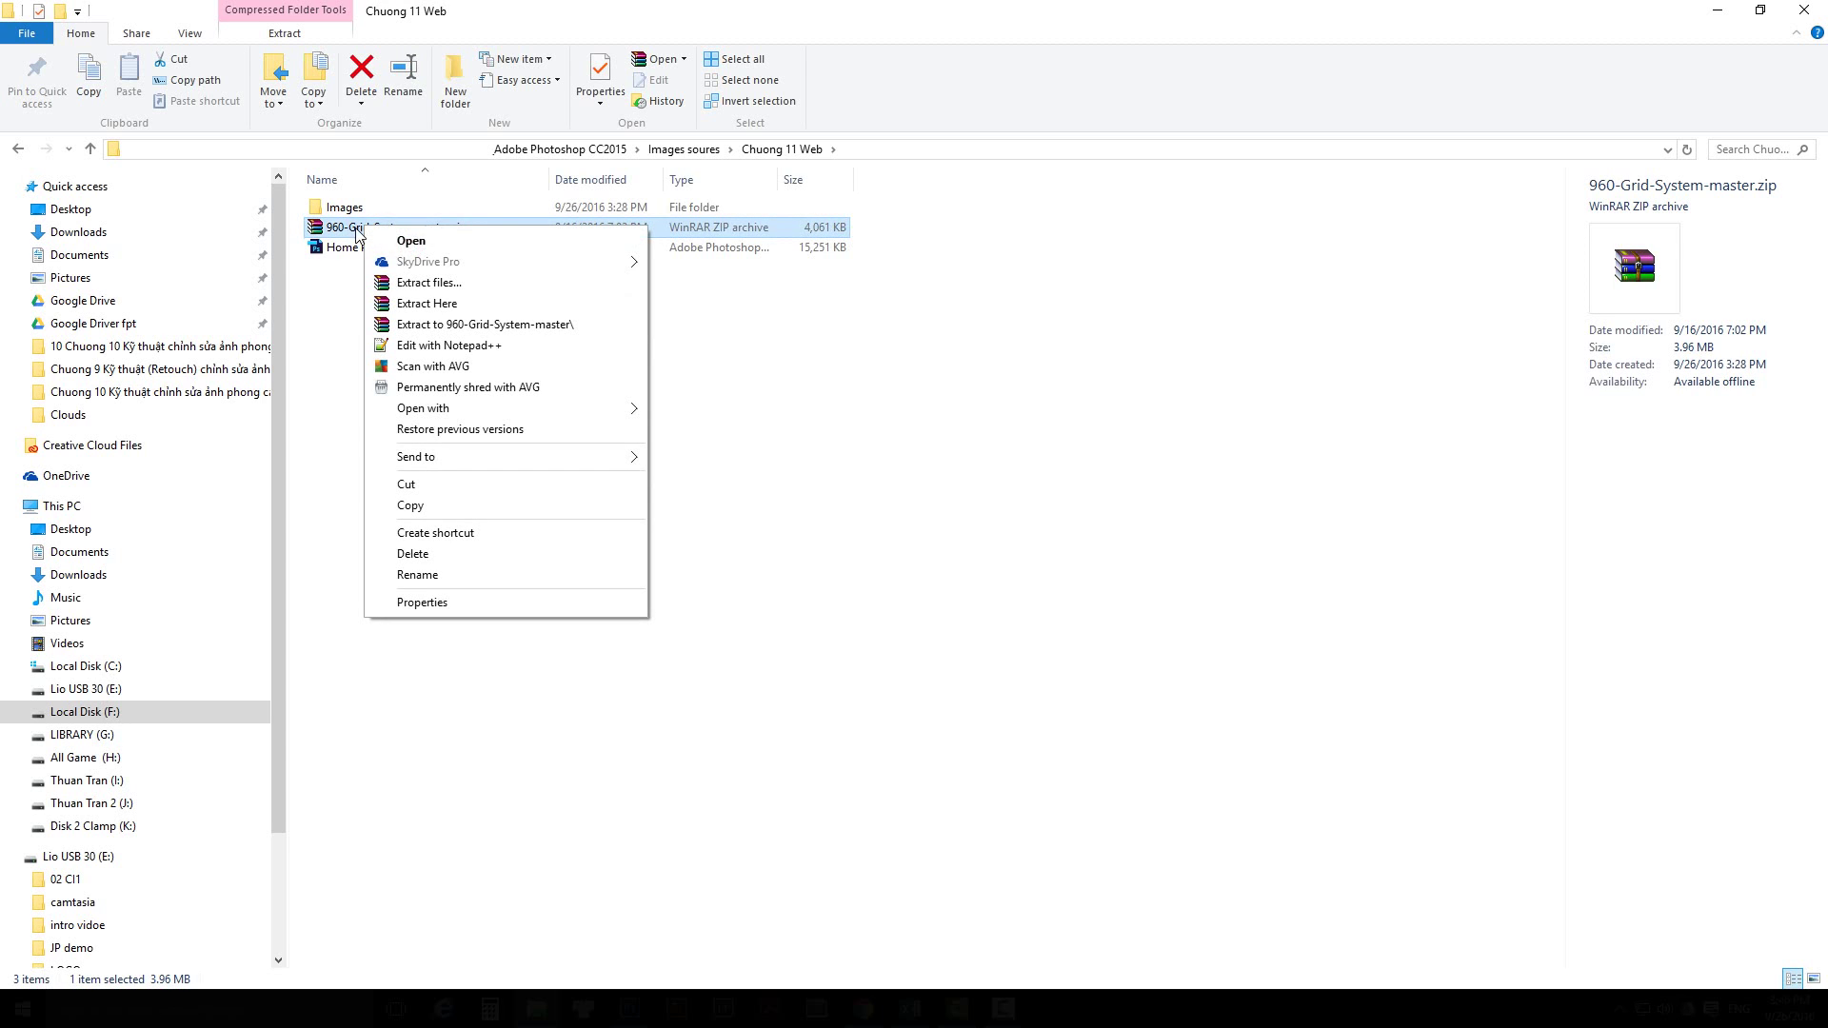
pyautogui.click(448, 305)
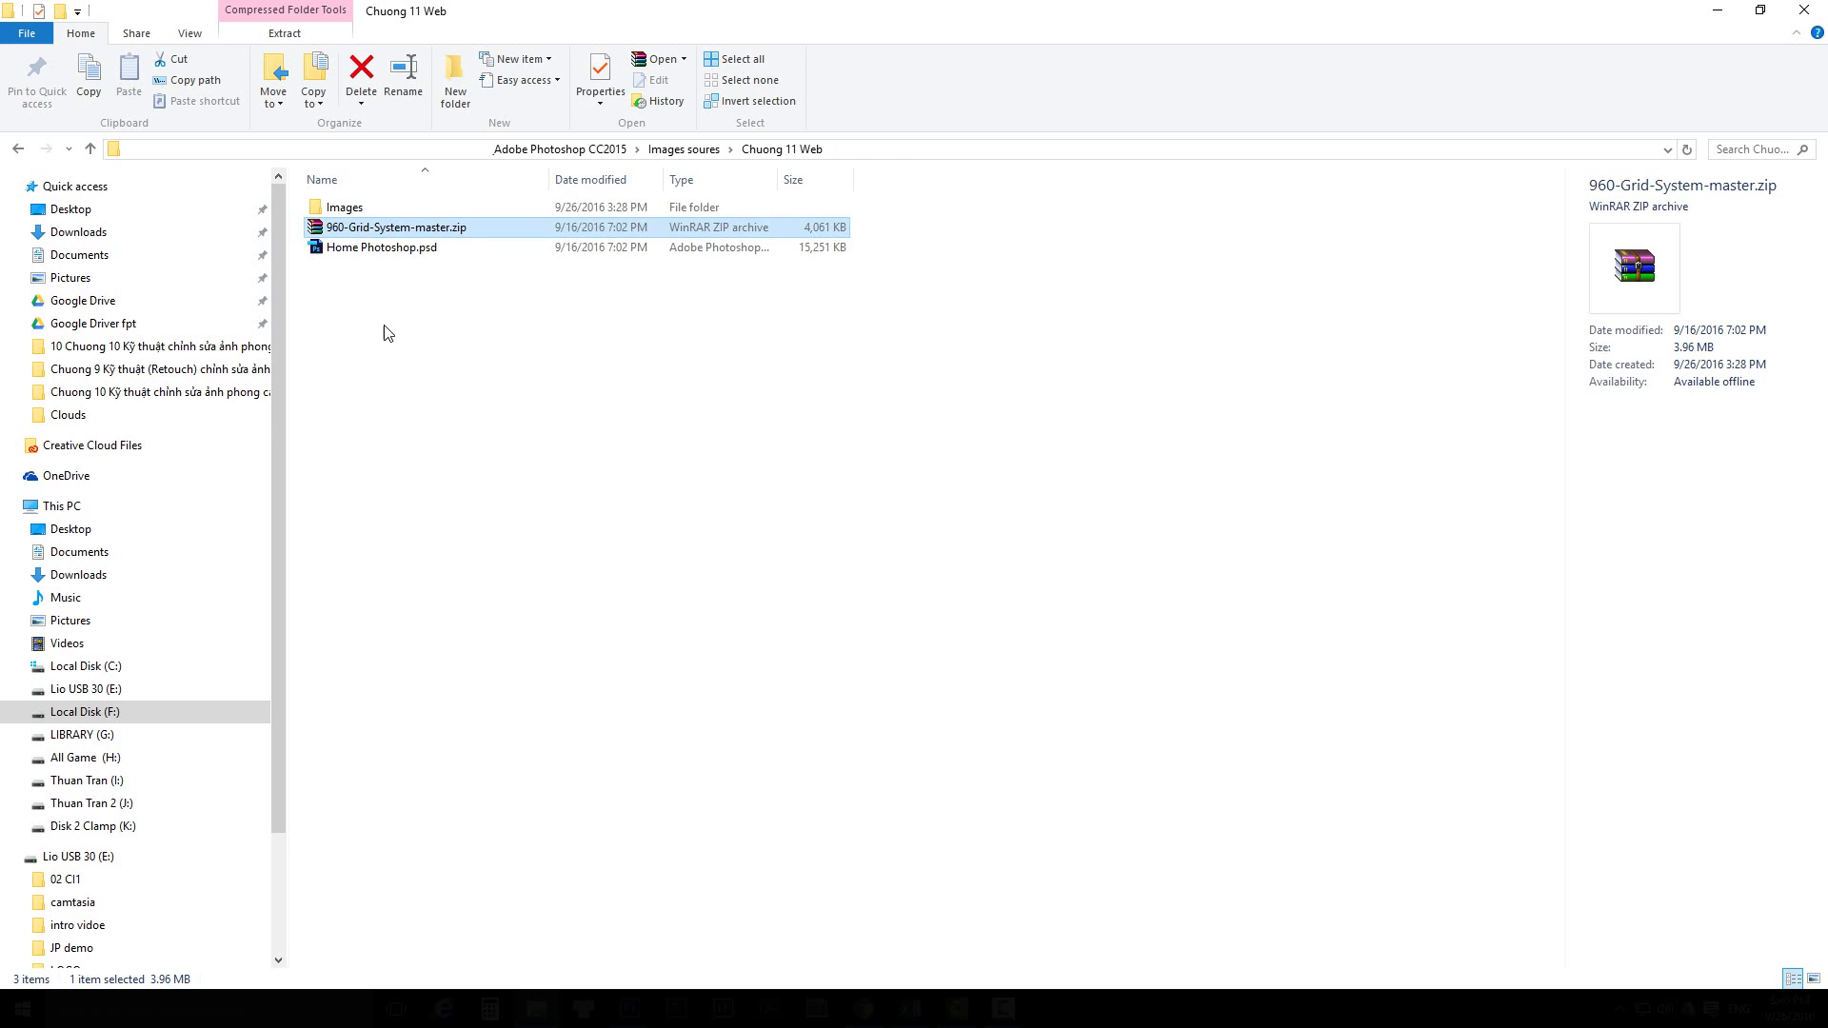
pyautogui.doubleClick(409, 267)
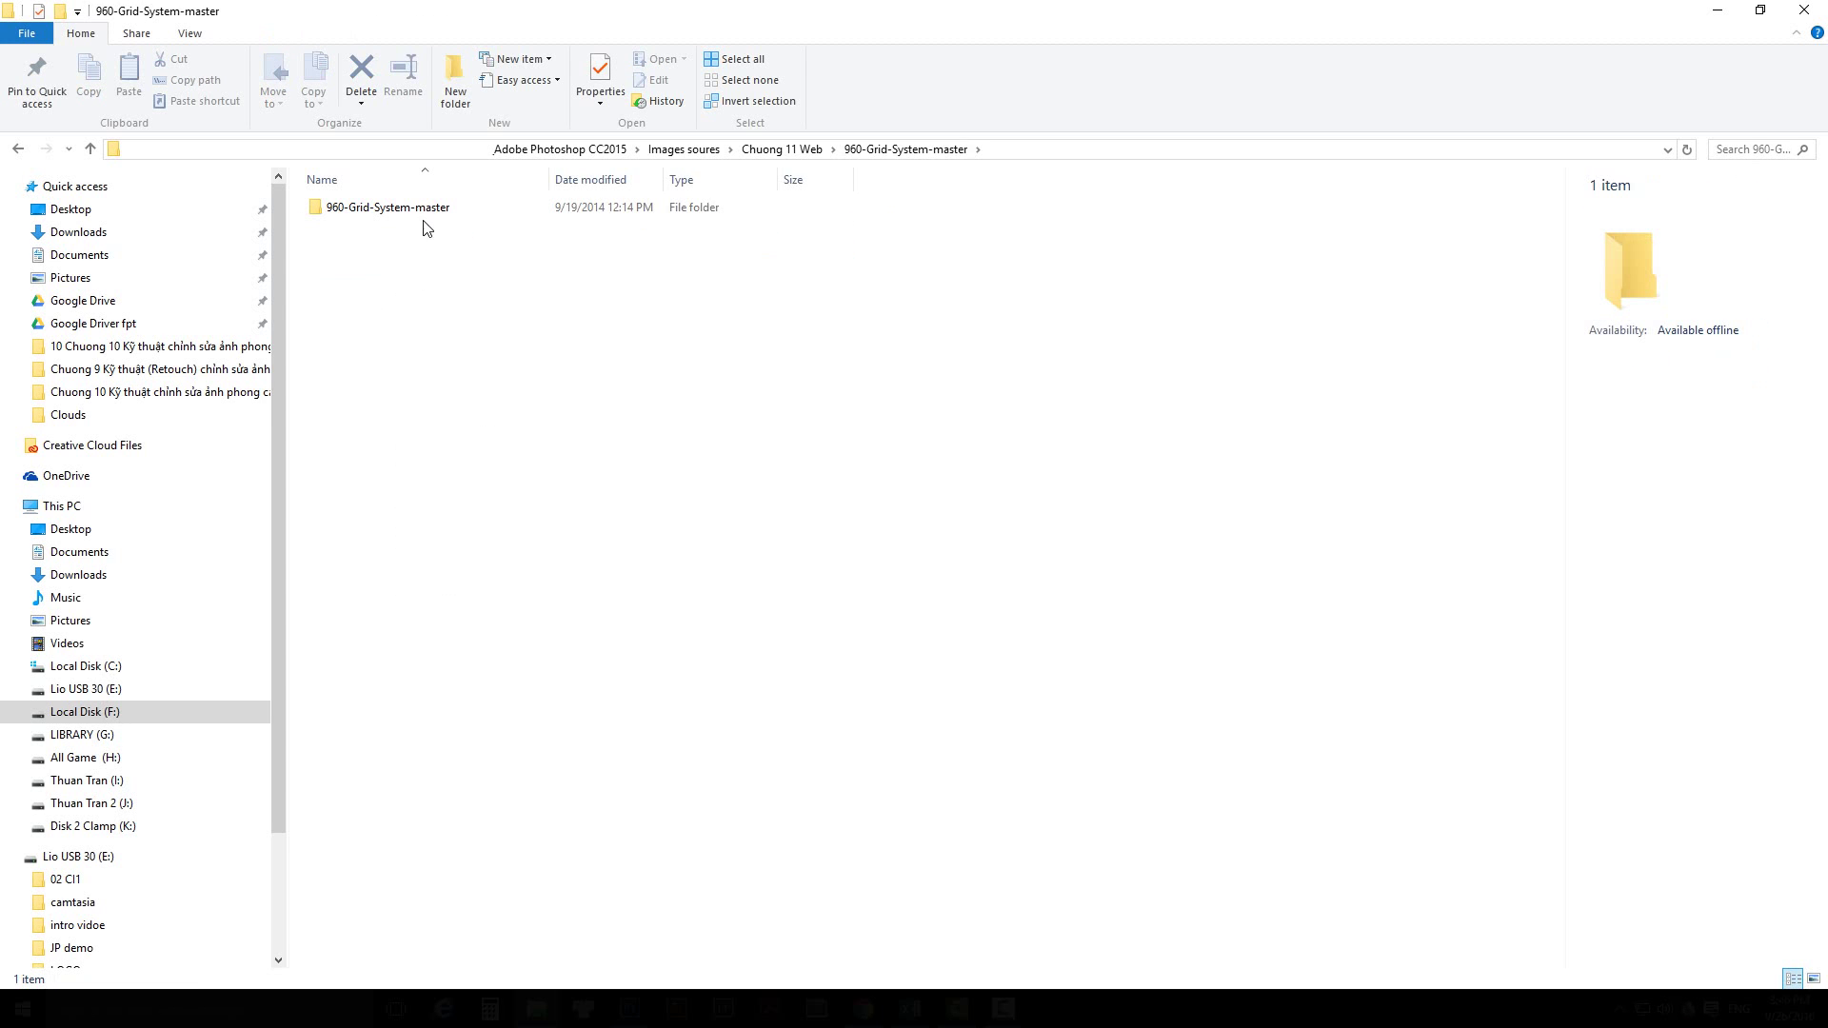
pyautogui.doubleClick(386, 209)
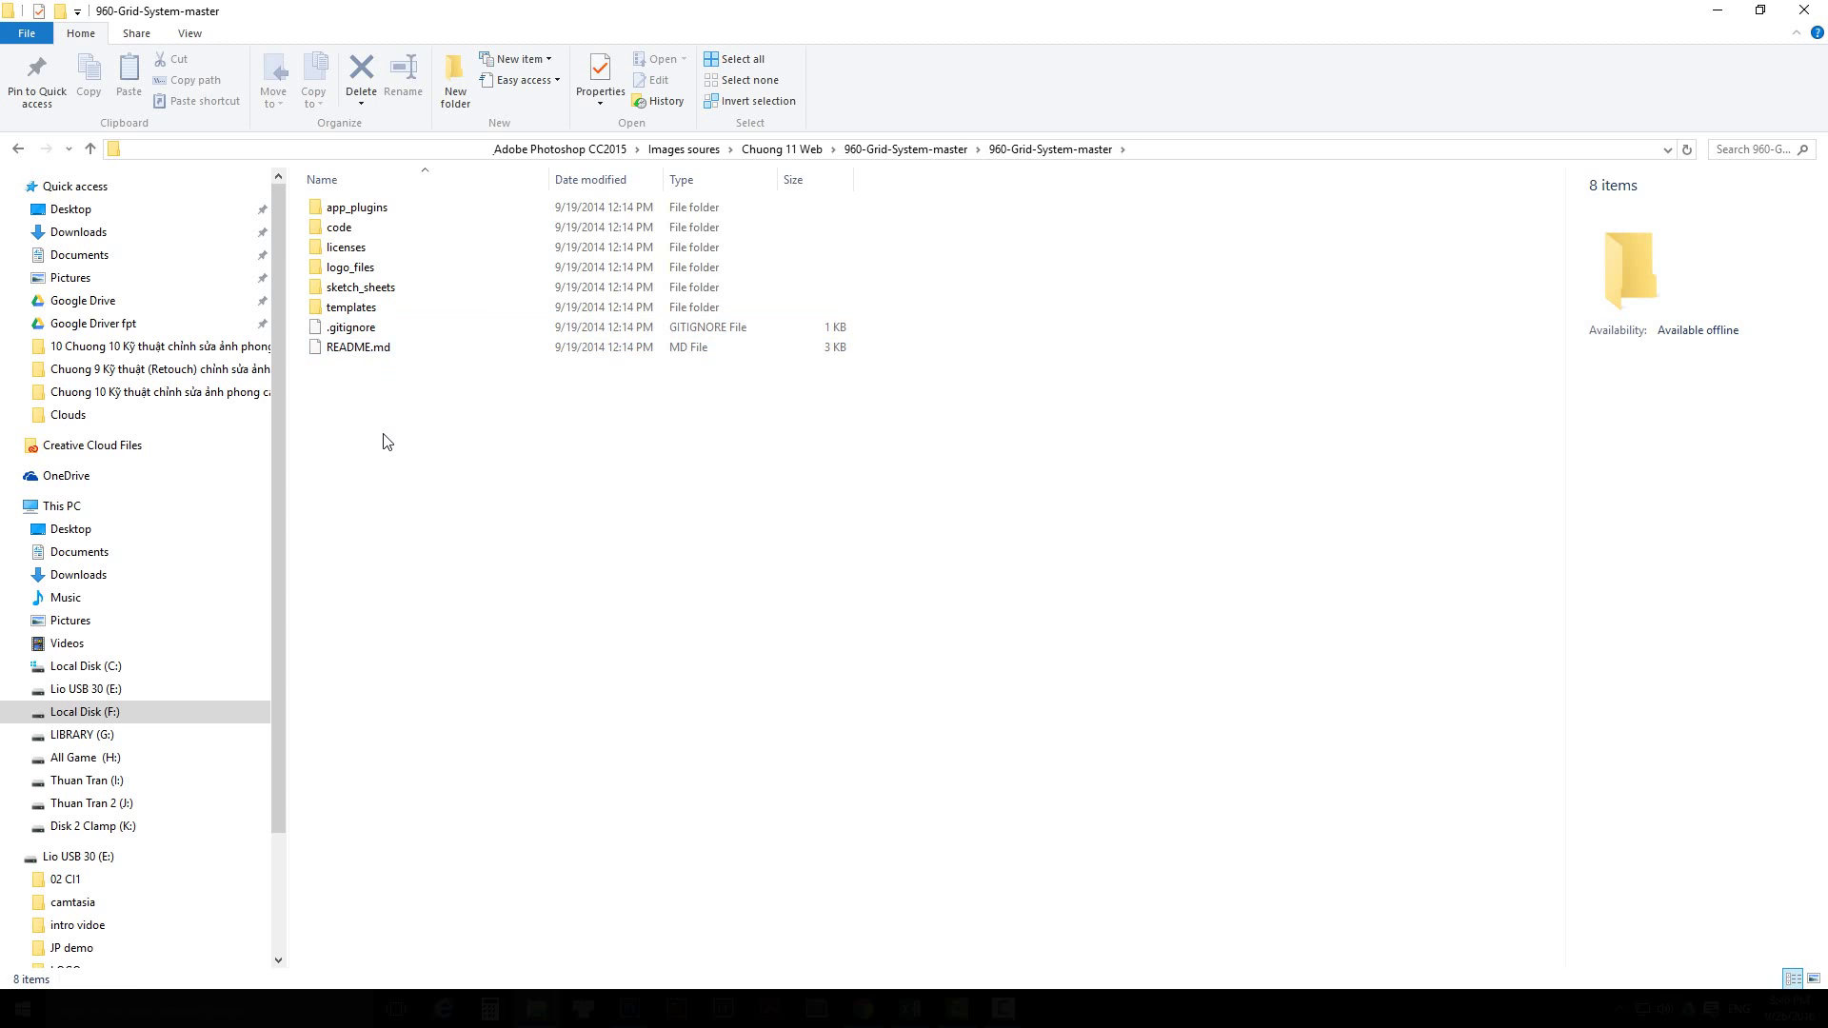
# Load the 960_GRIDS.atn action file from app_plugins\photoshop into Photoshop
pyautogui.press('Down')
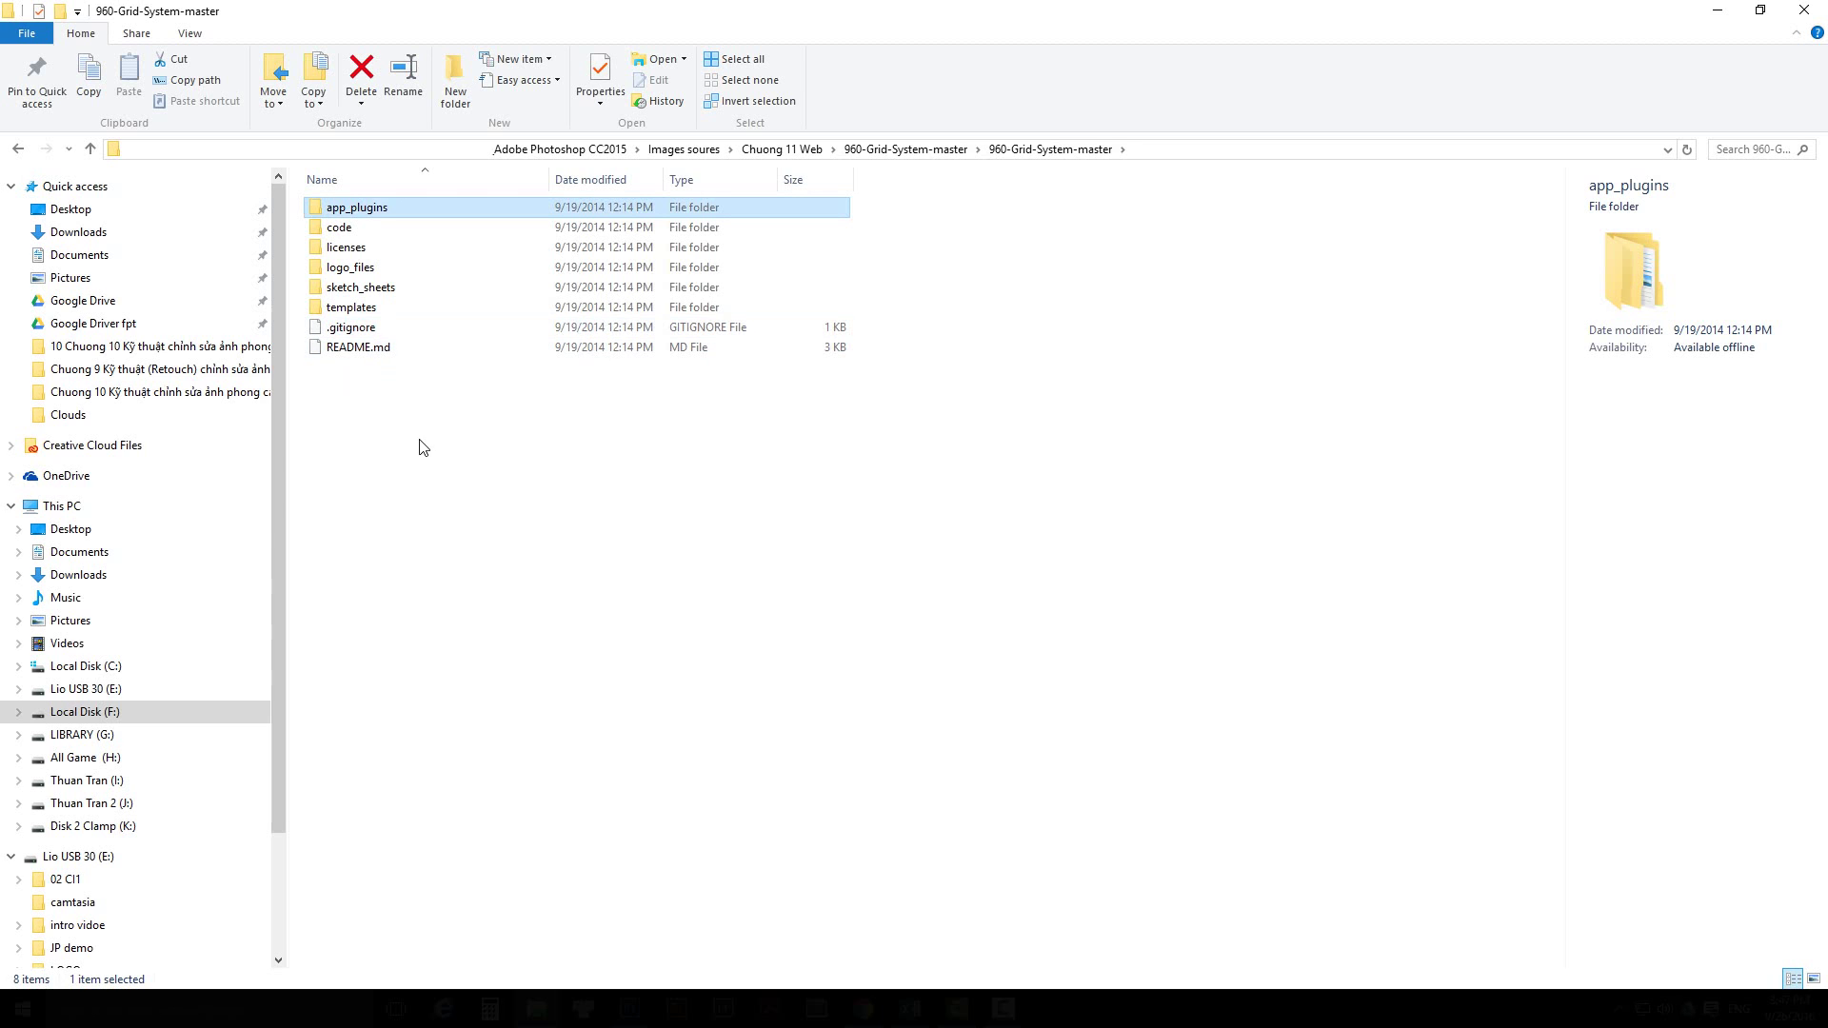
pyautogui.doubleClick(380, 212)
pyautogui.doubleClick(357, 229)
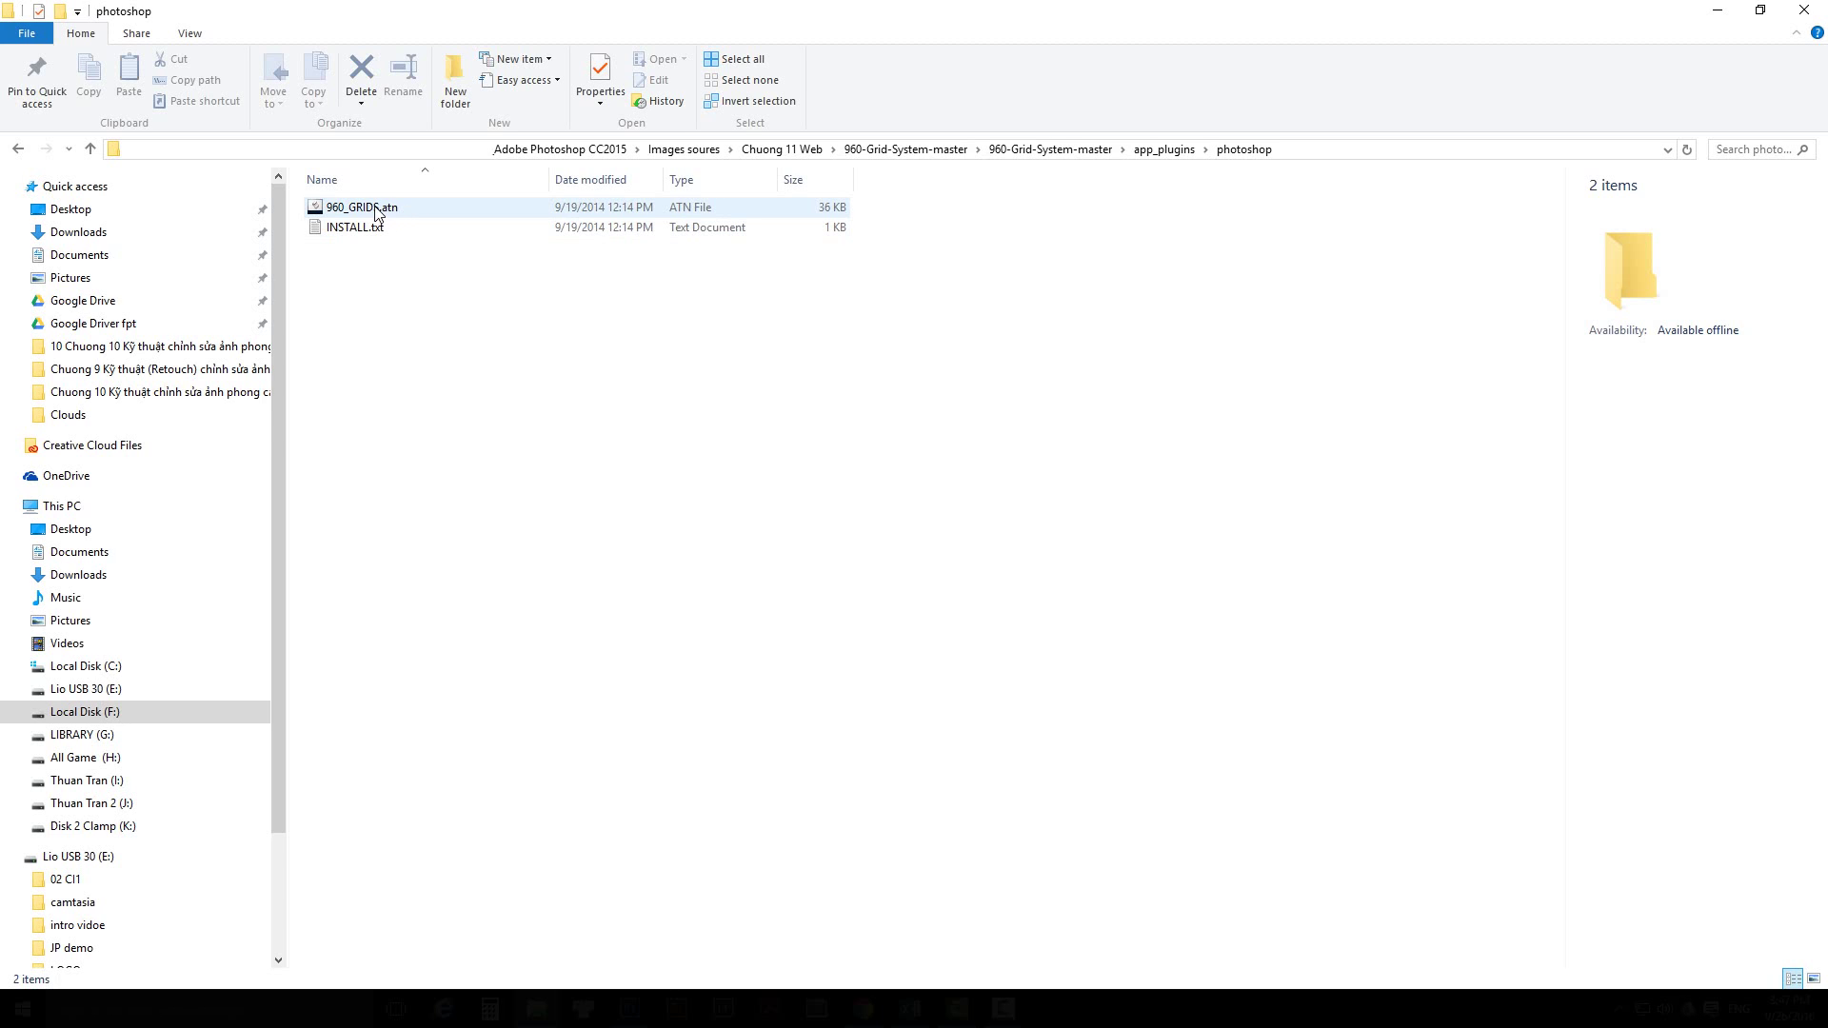
pyautogui.doubleClick(320, 207)
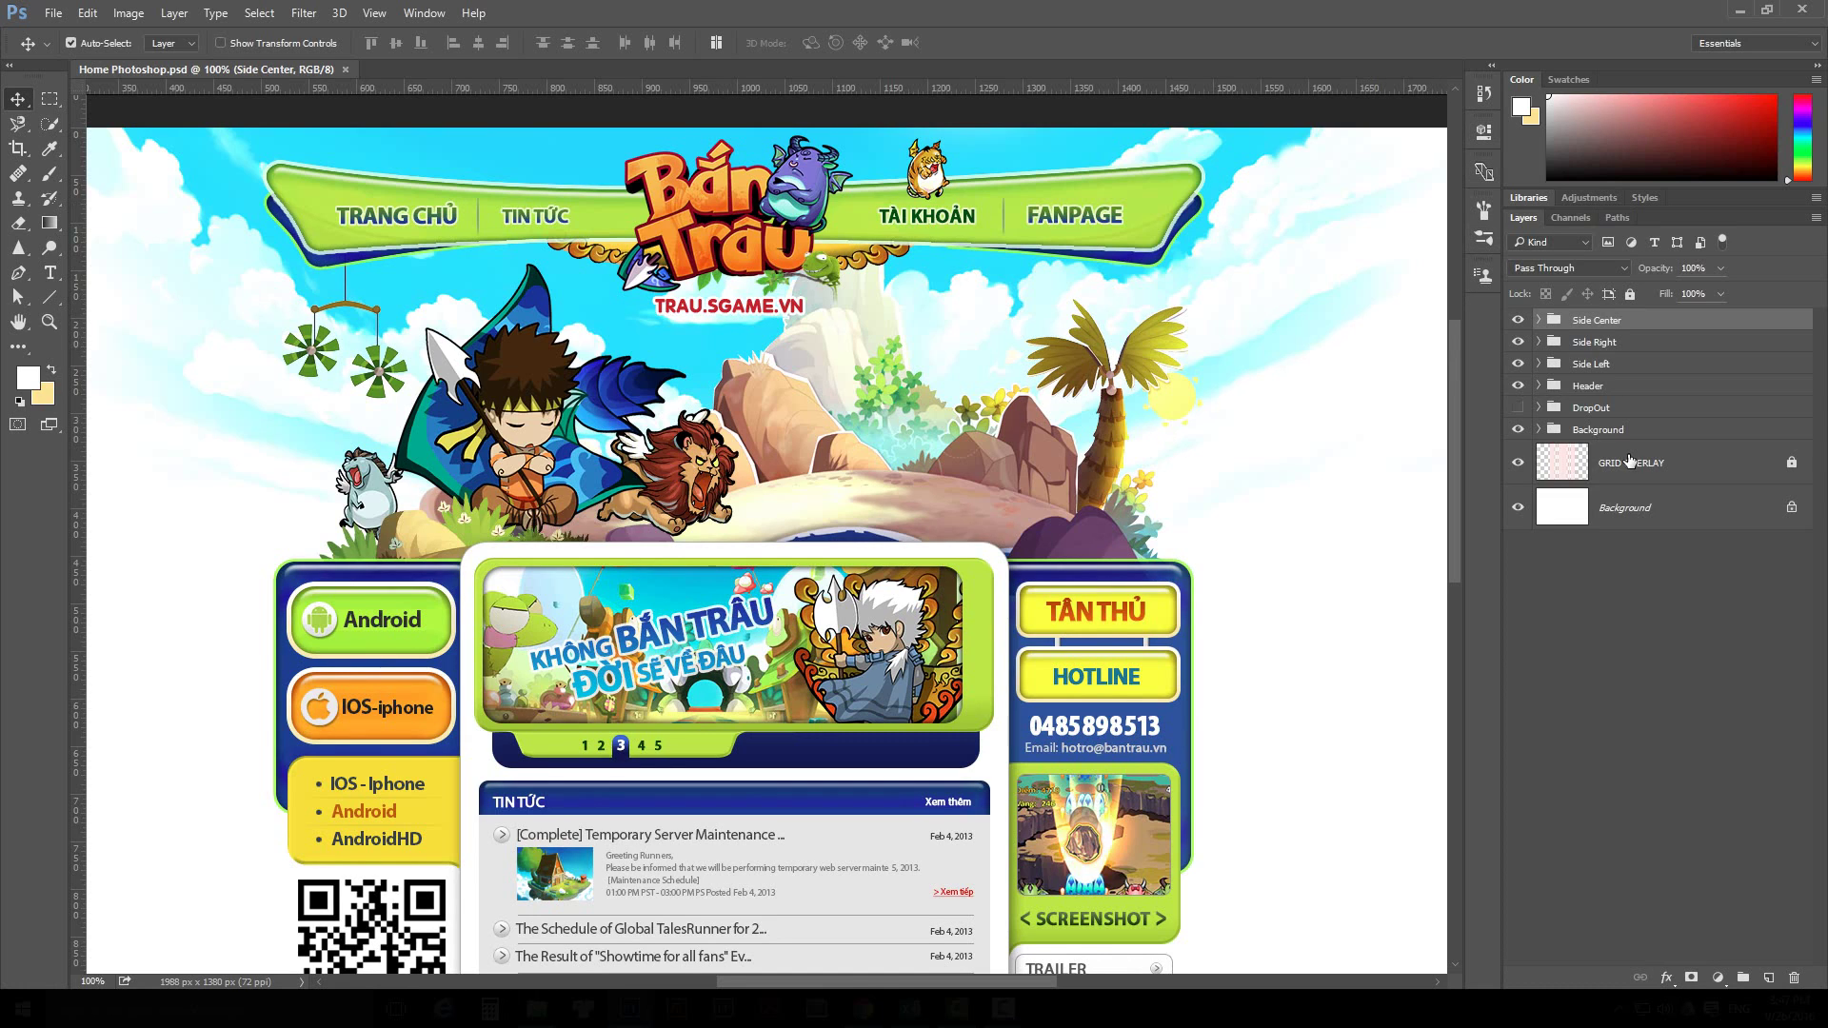
# Display the Actions panel and enlarge it until the grid actions in the 960 GRIDS set are all listed
pyautogui.click(427, 14)
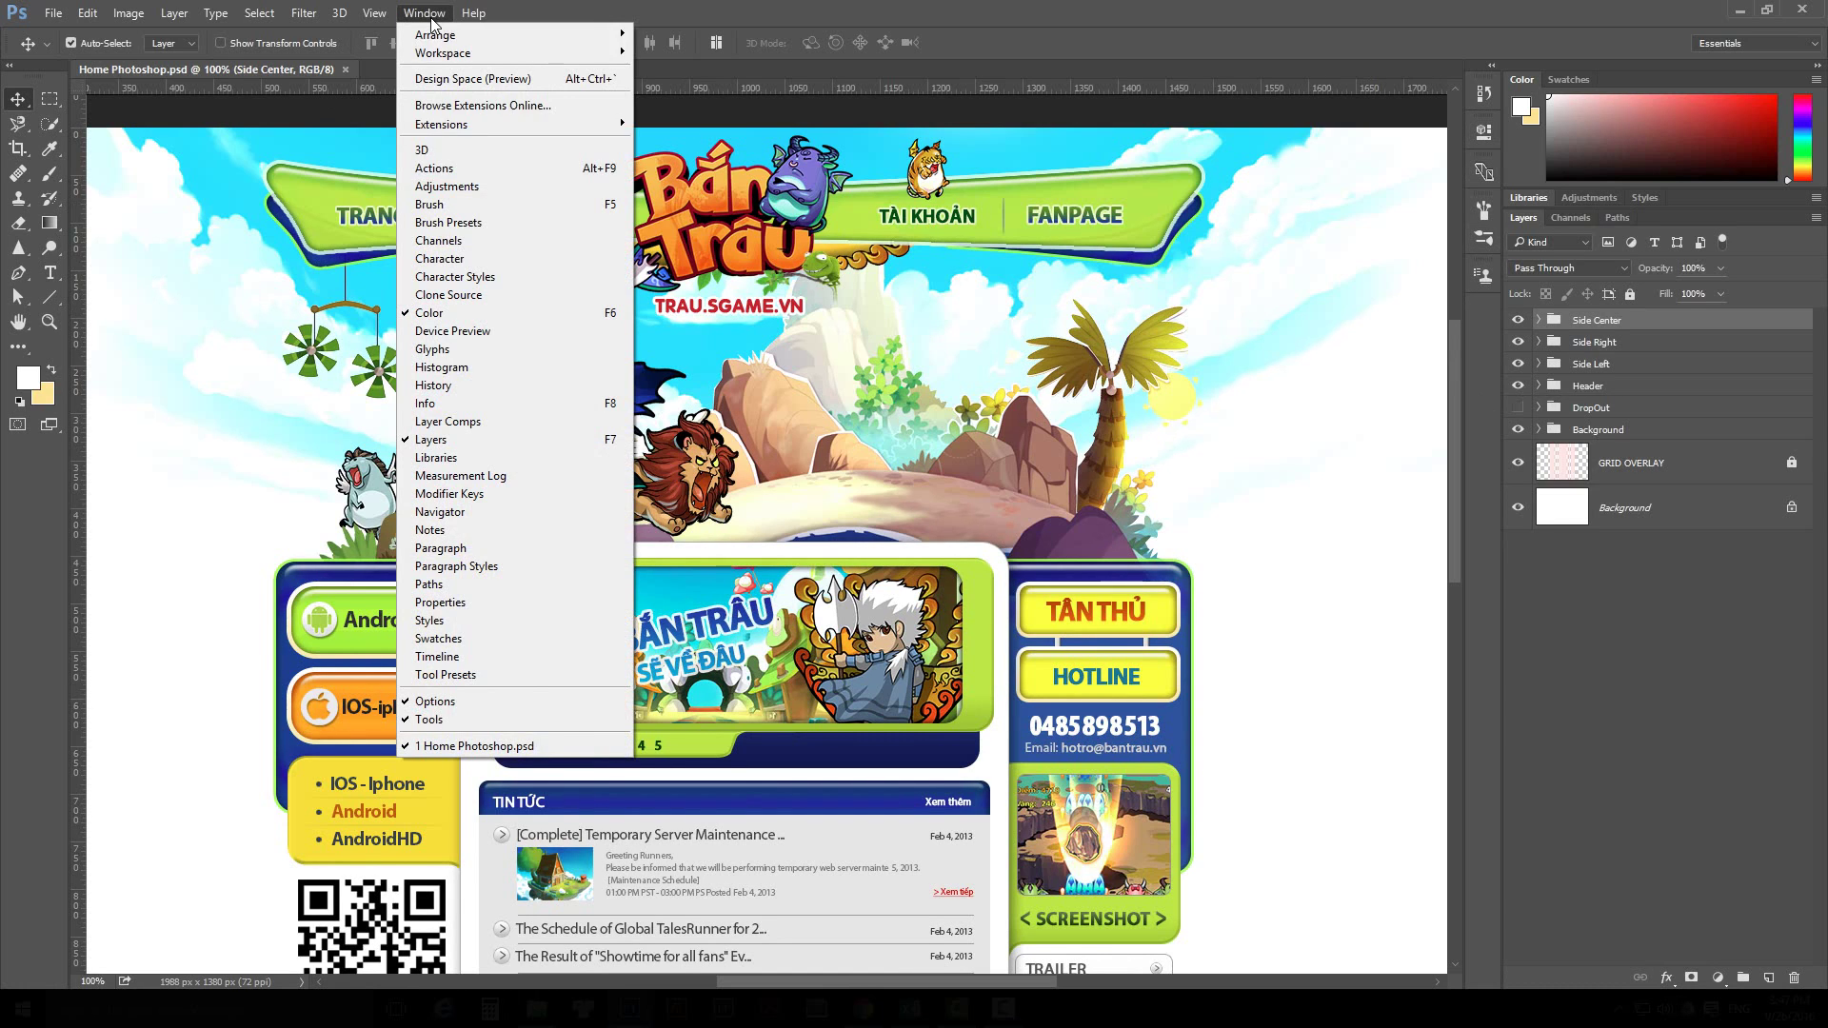
pyautogui.click(531, 168)
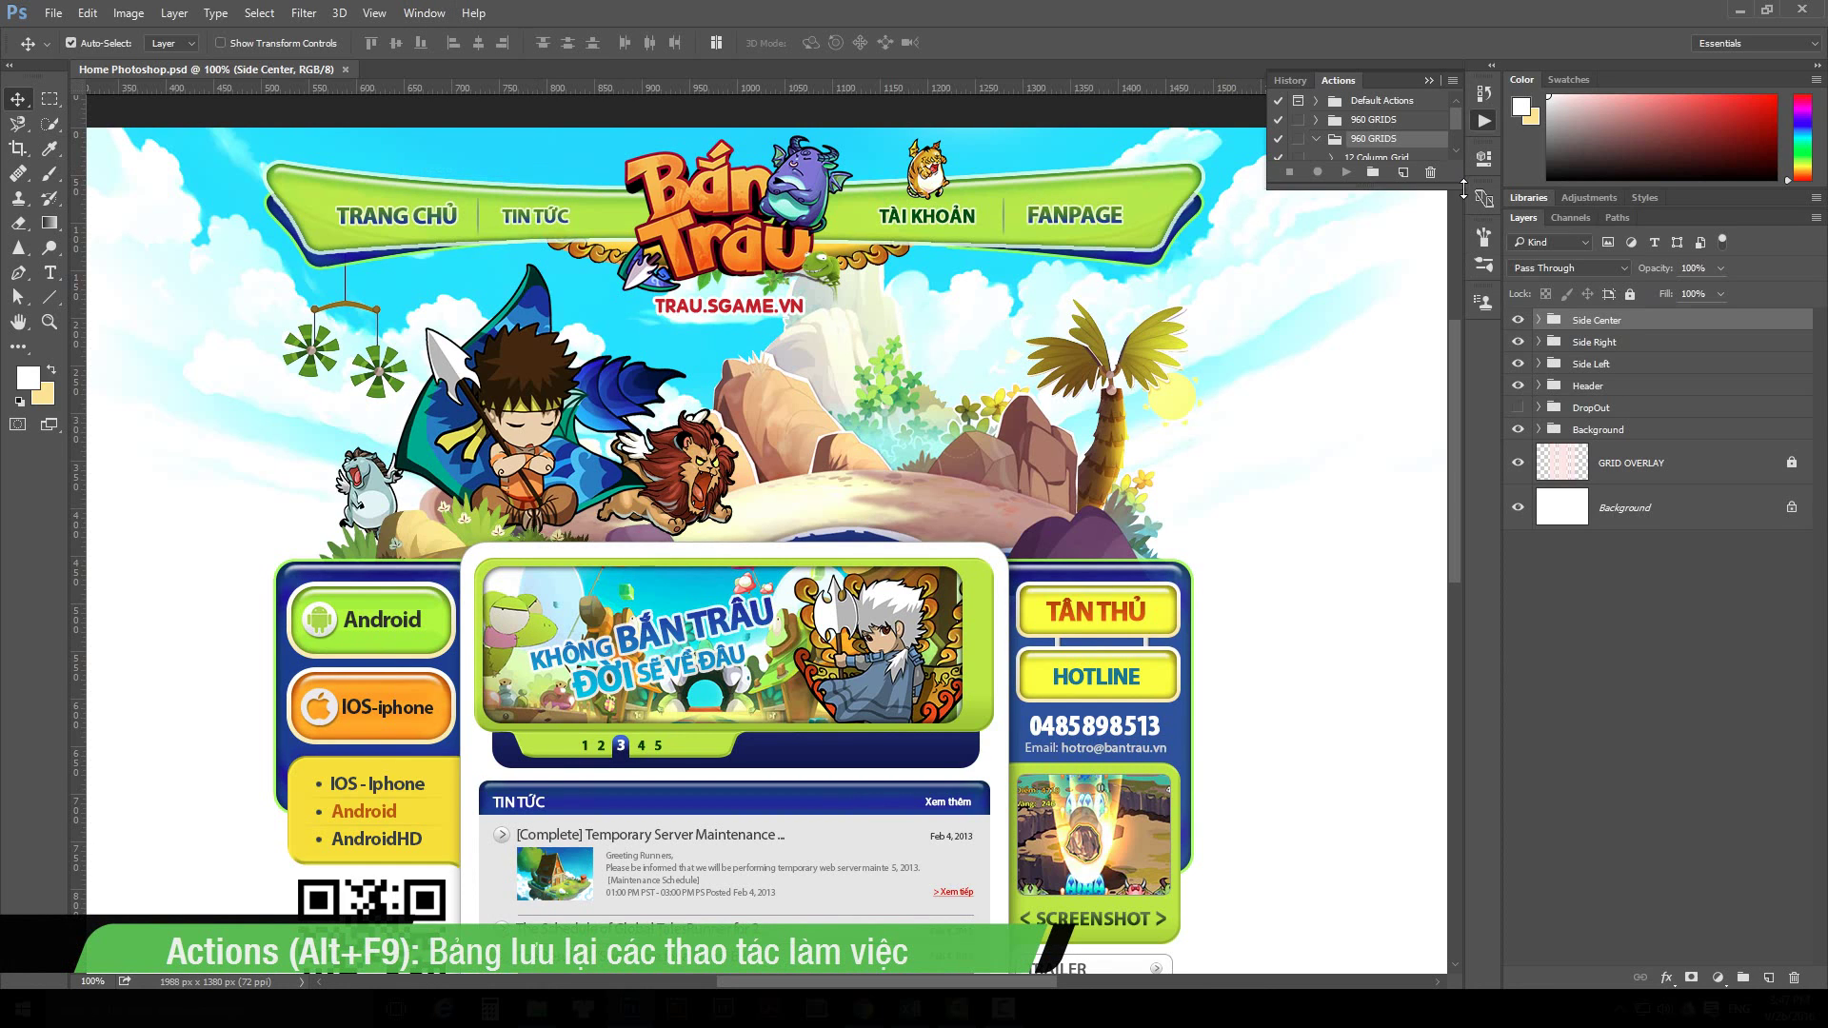
pyautogui.moveTo(1464, 188); pyautogui.dragTo(1464, 514)
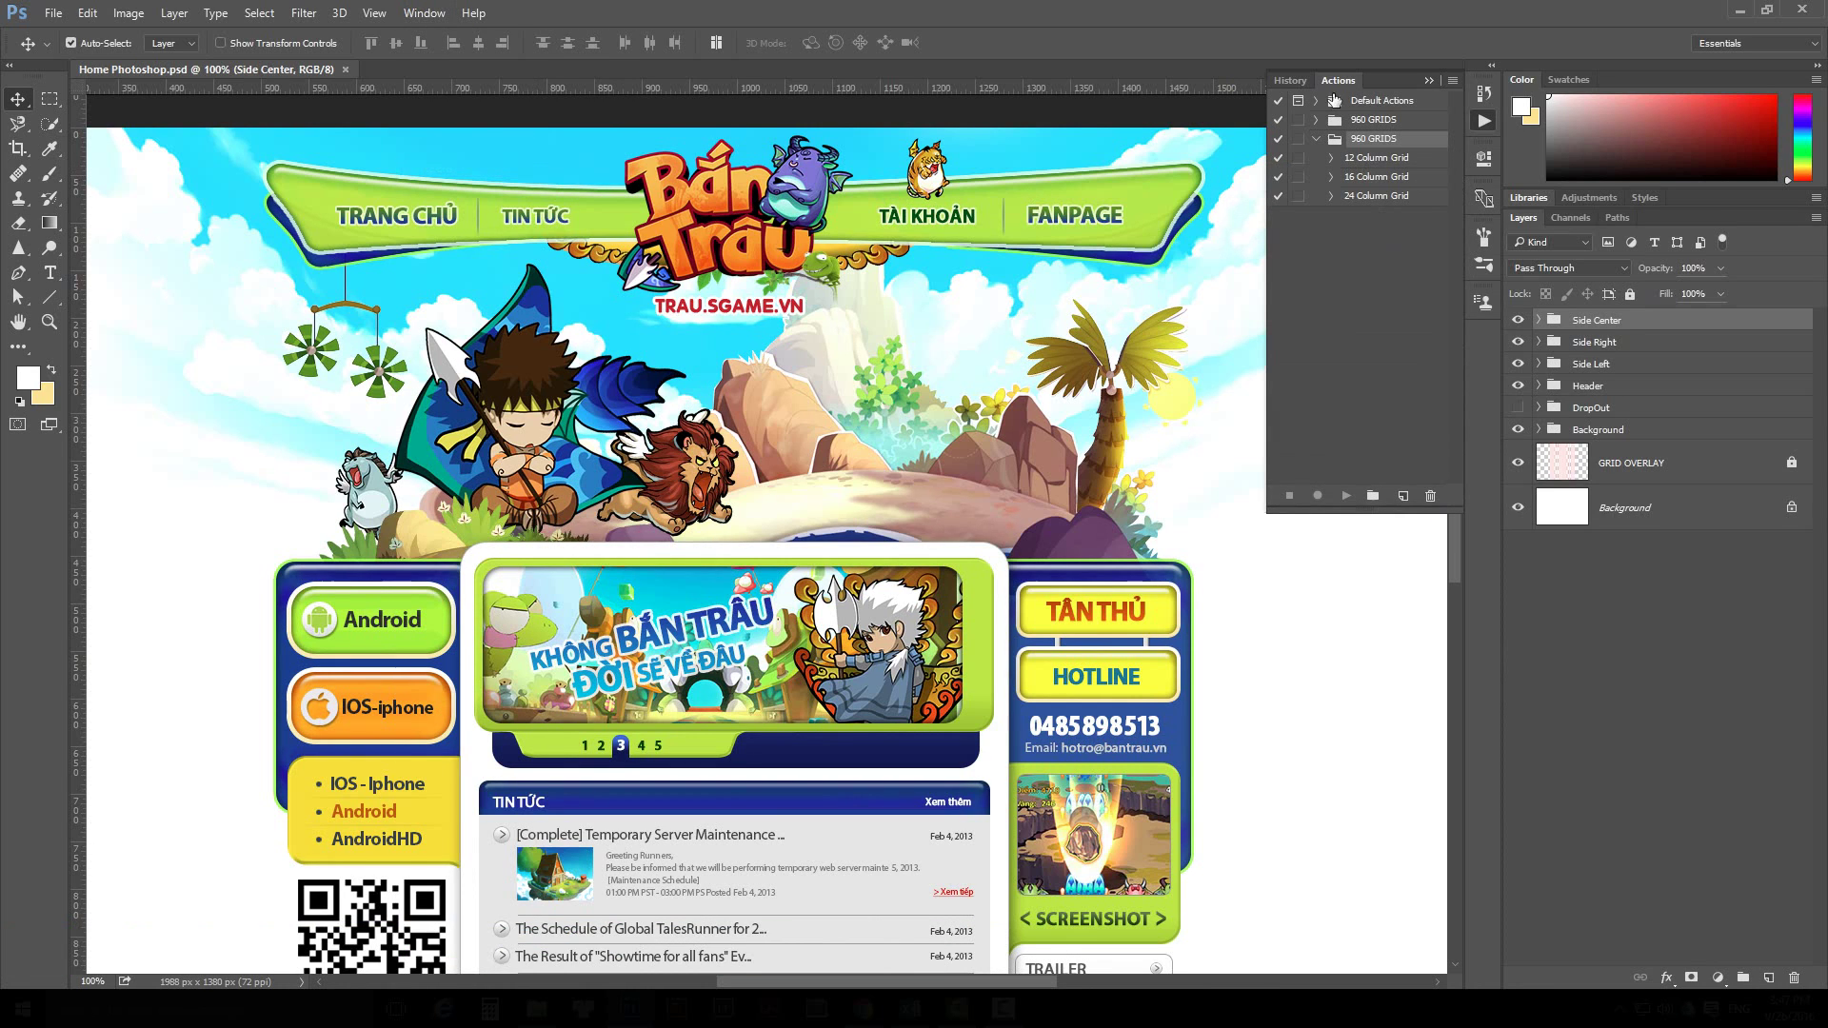
# Review the 12, 16 and 24 Column Grid actions in the expanded 960 GRIDS set
pyautogui.click(1317, 139)
pyautogui.click(1317, 139)
pyautogui.click(1373, 165)
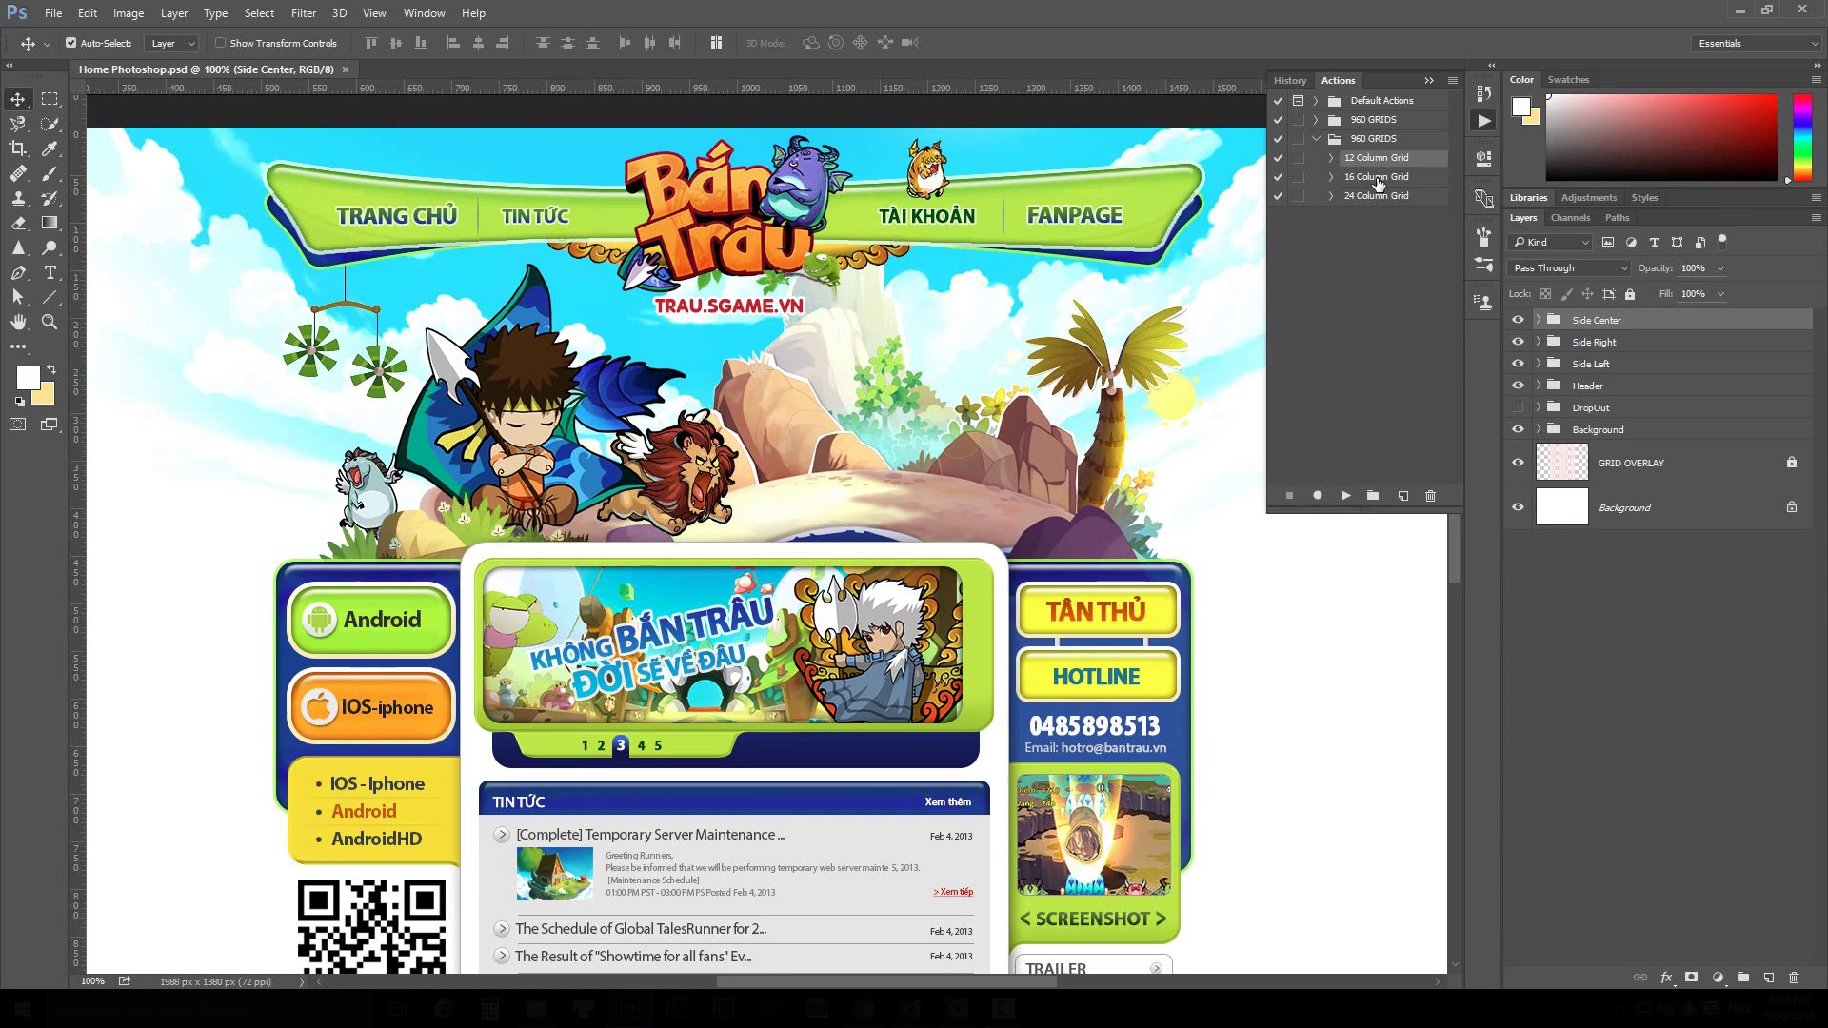
pyautogui.click(1377, 181)
pyautogui.click(1378, 197)
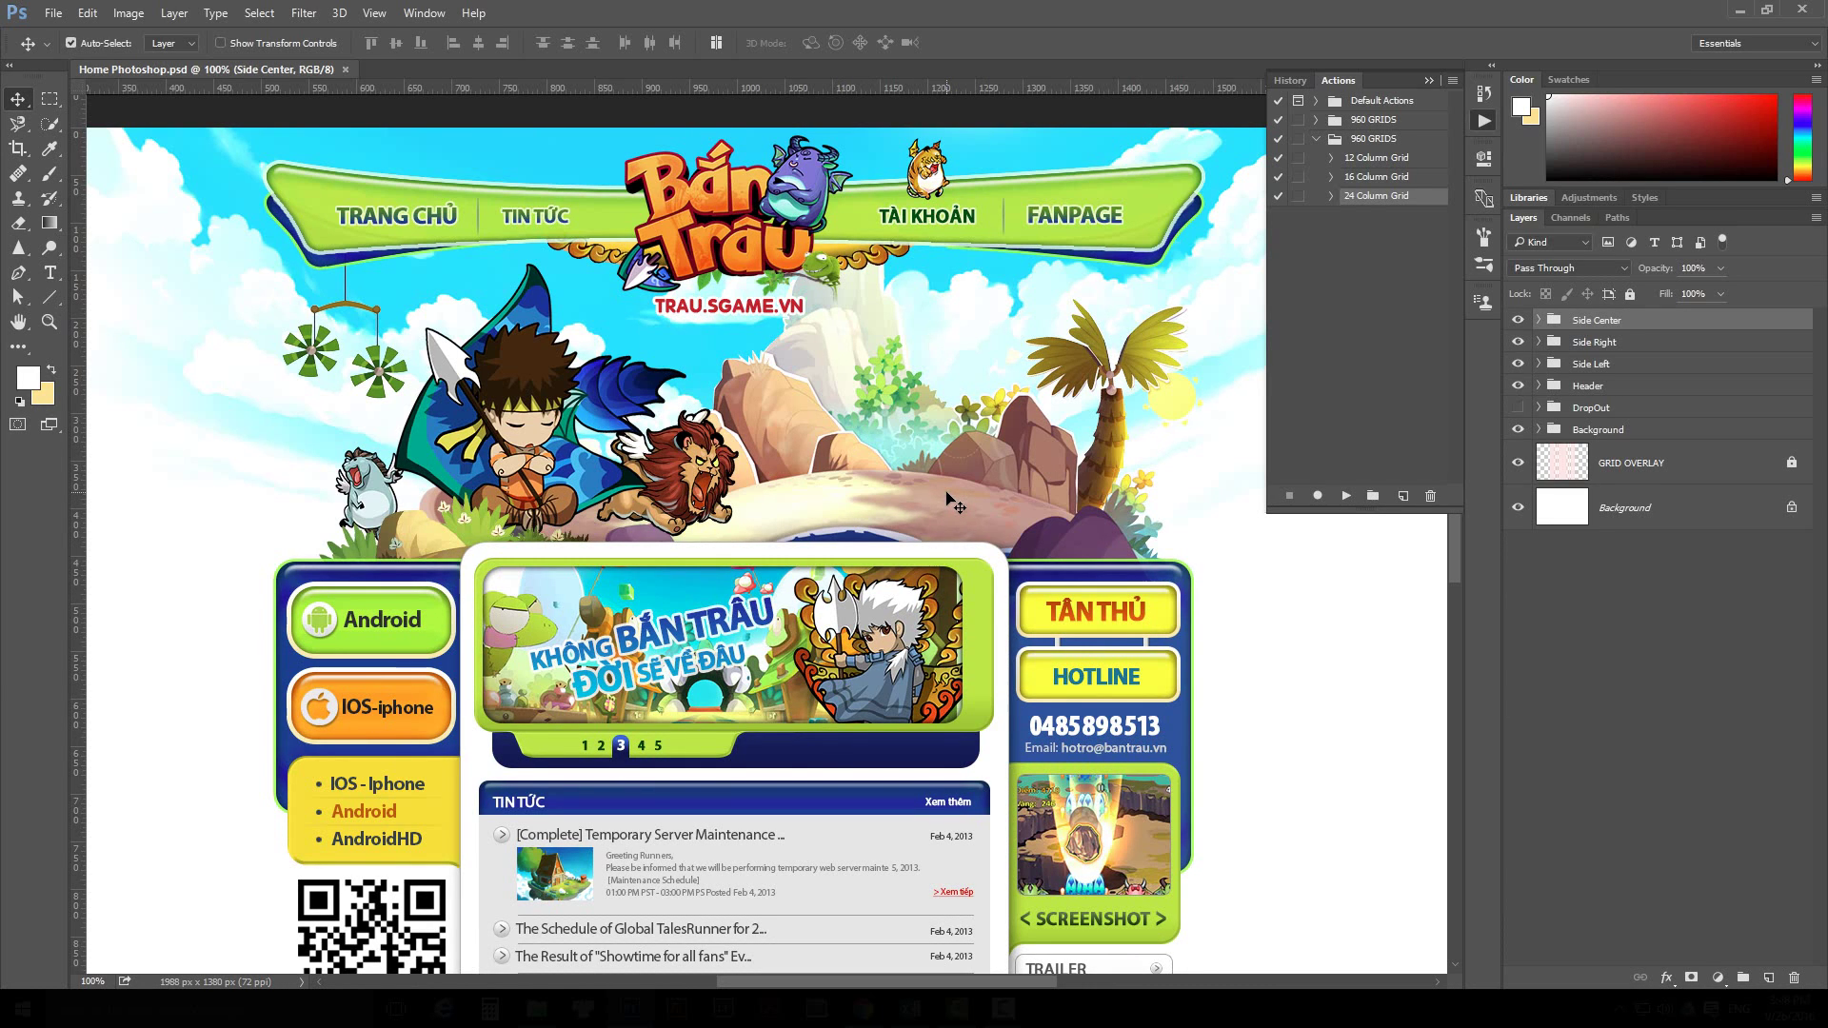
# Inspect the recorded commands of the 12 Column Grid action and run it to generate the grid document
pyautogui.click(1384, 160)
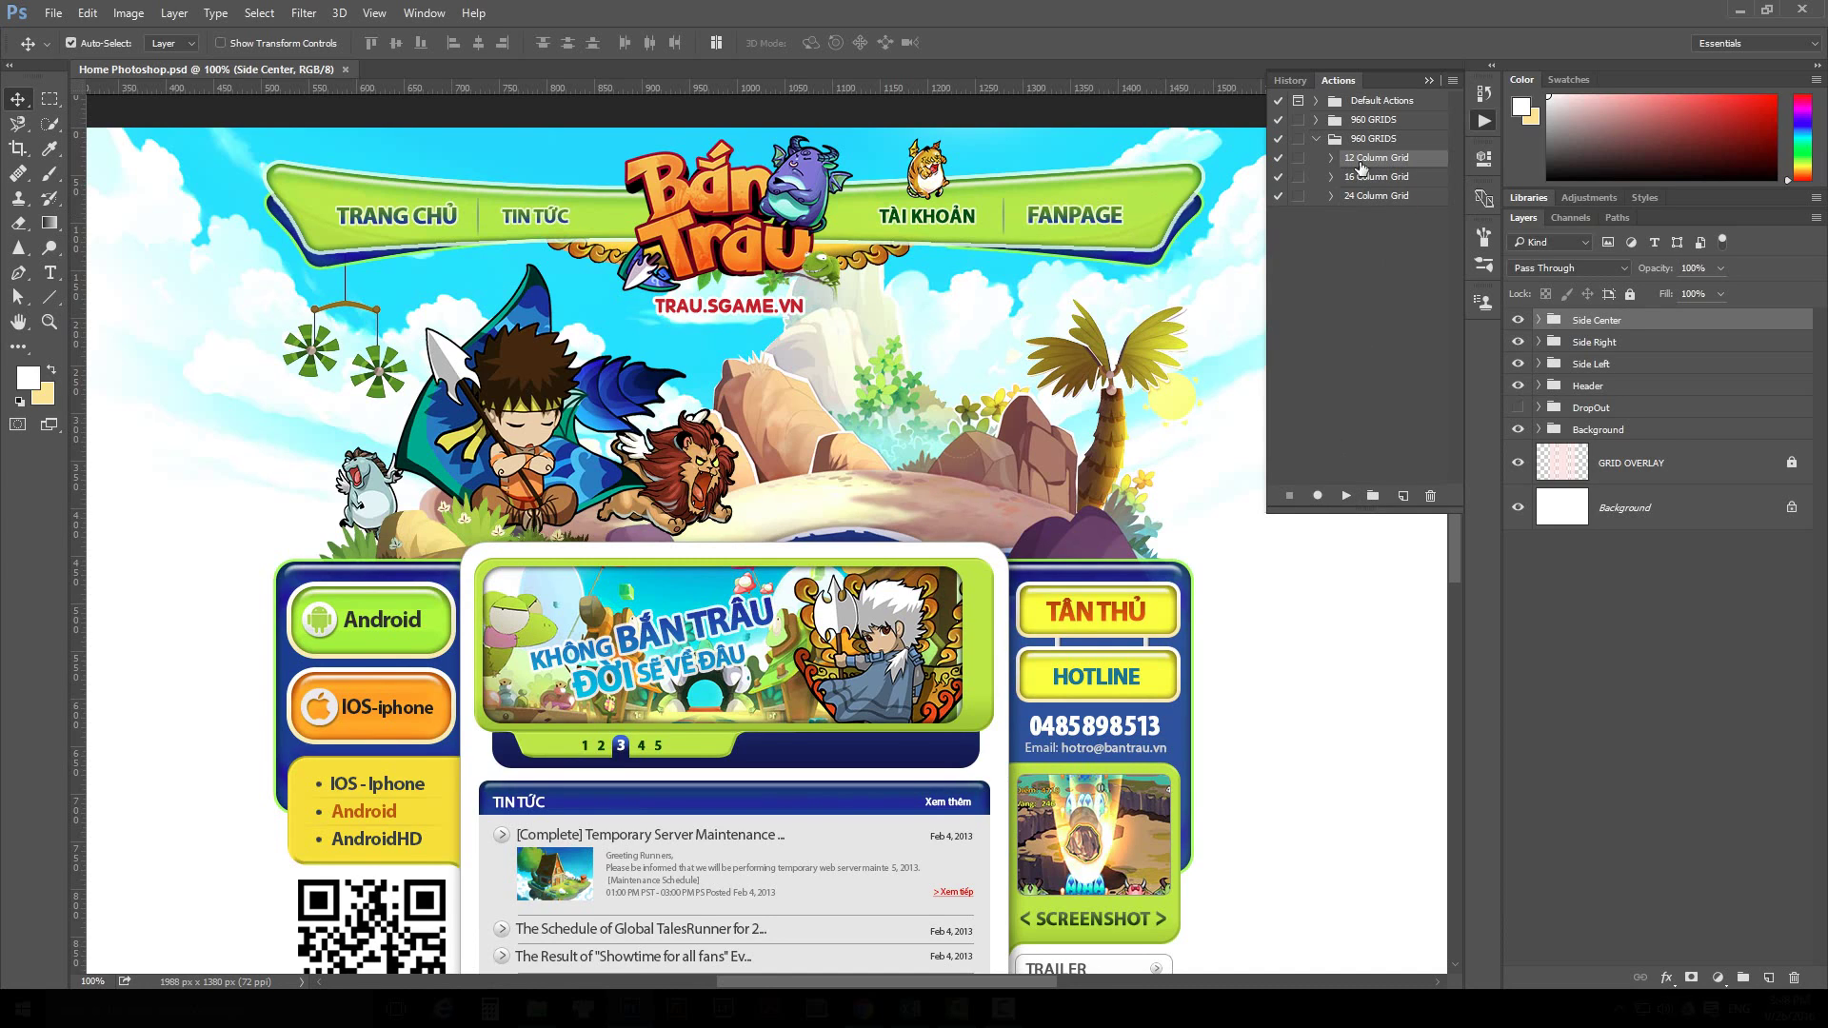
pyautogui.click(1330, 159)
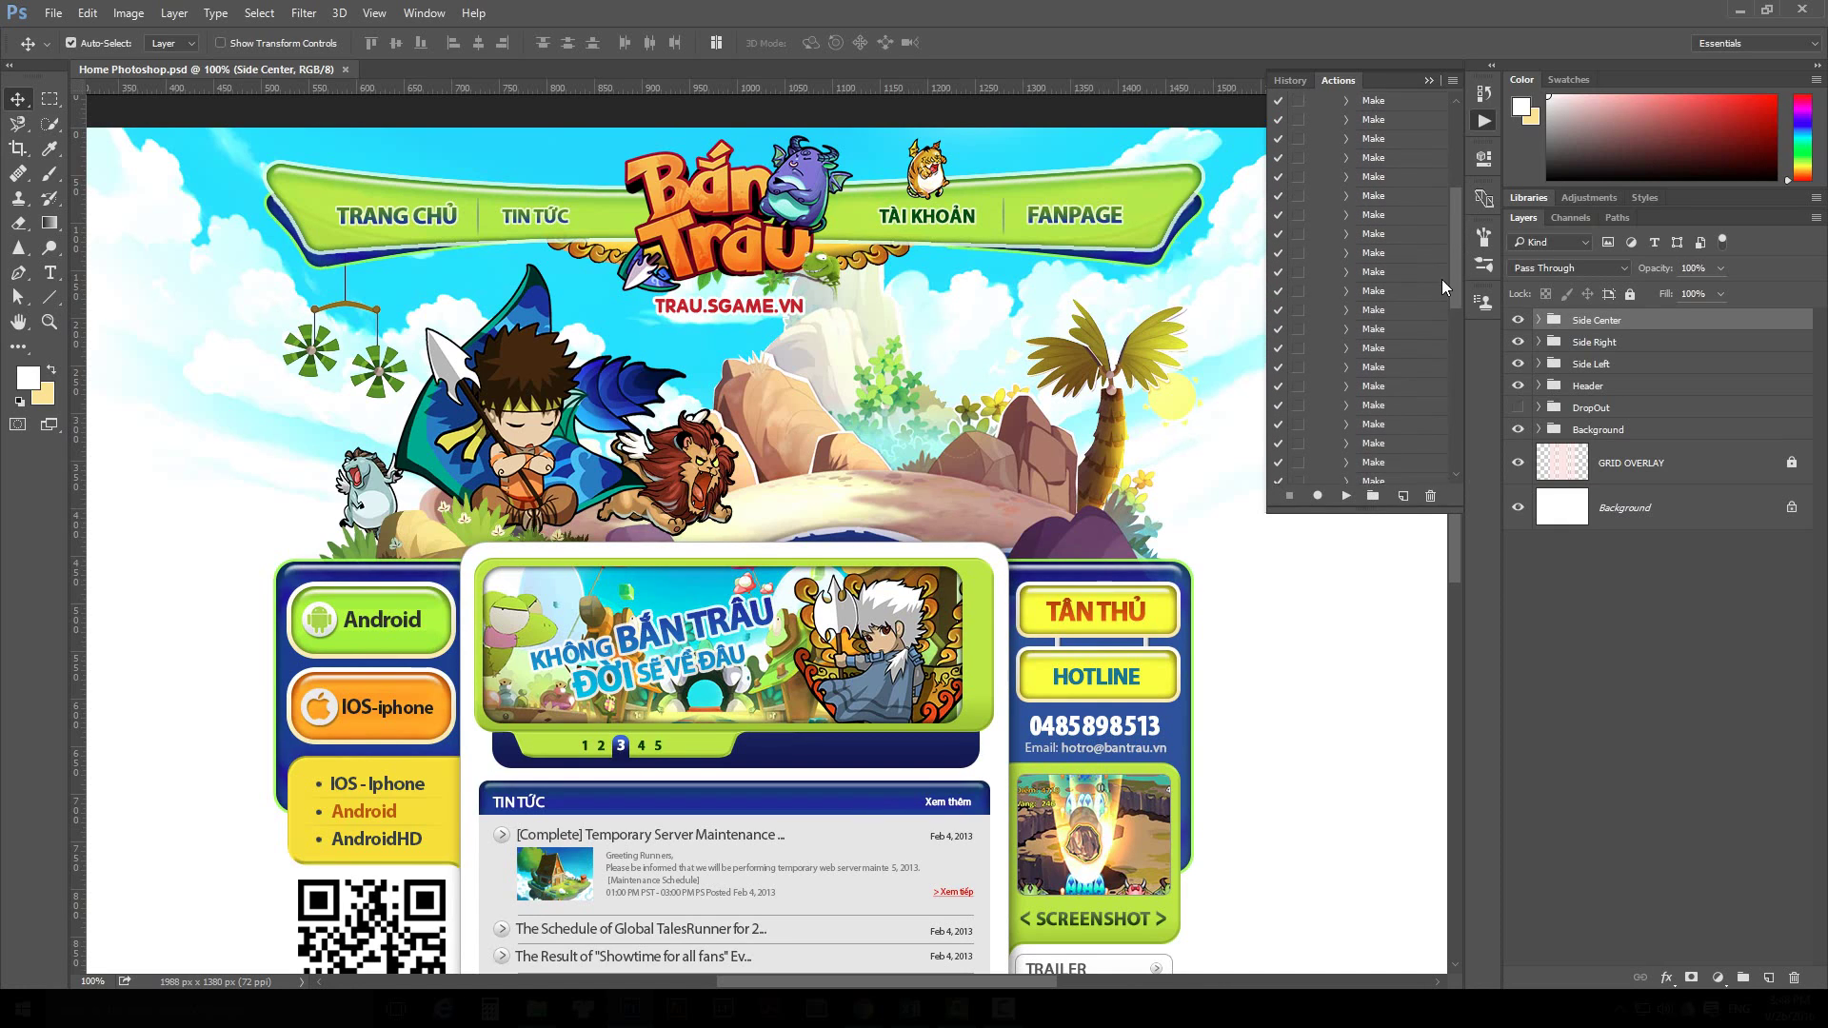
pyautogui.click(1331, 158)
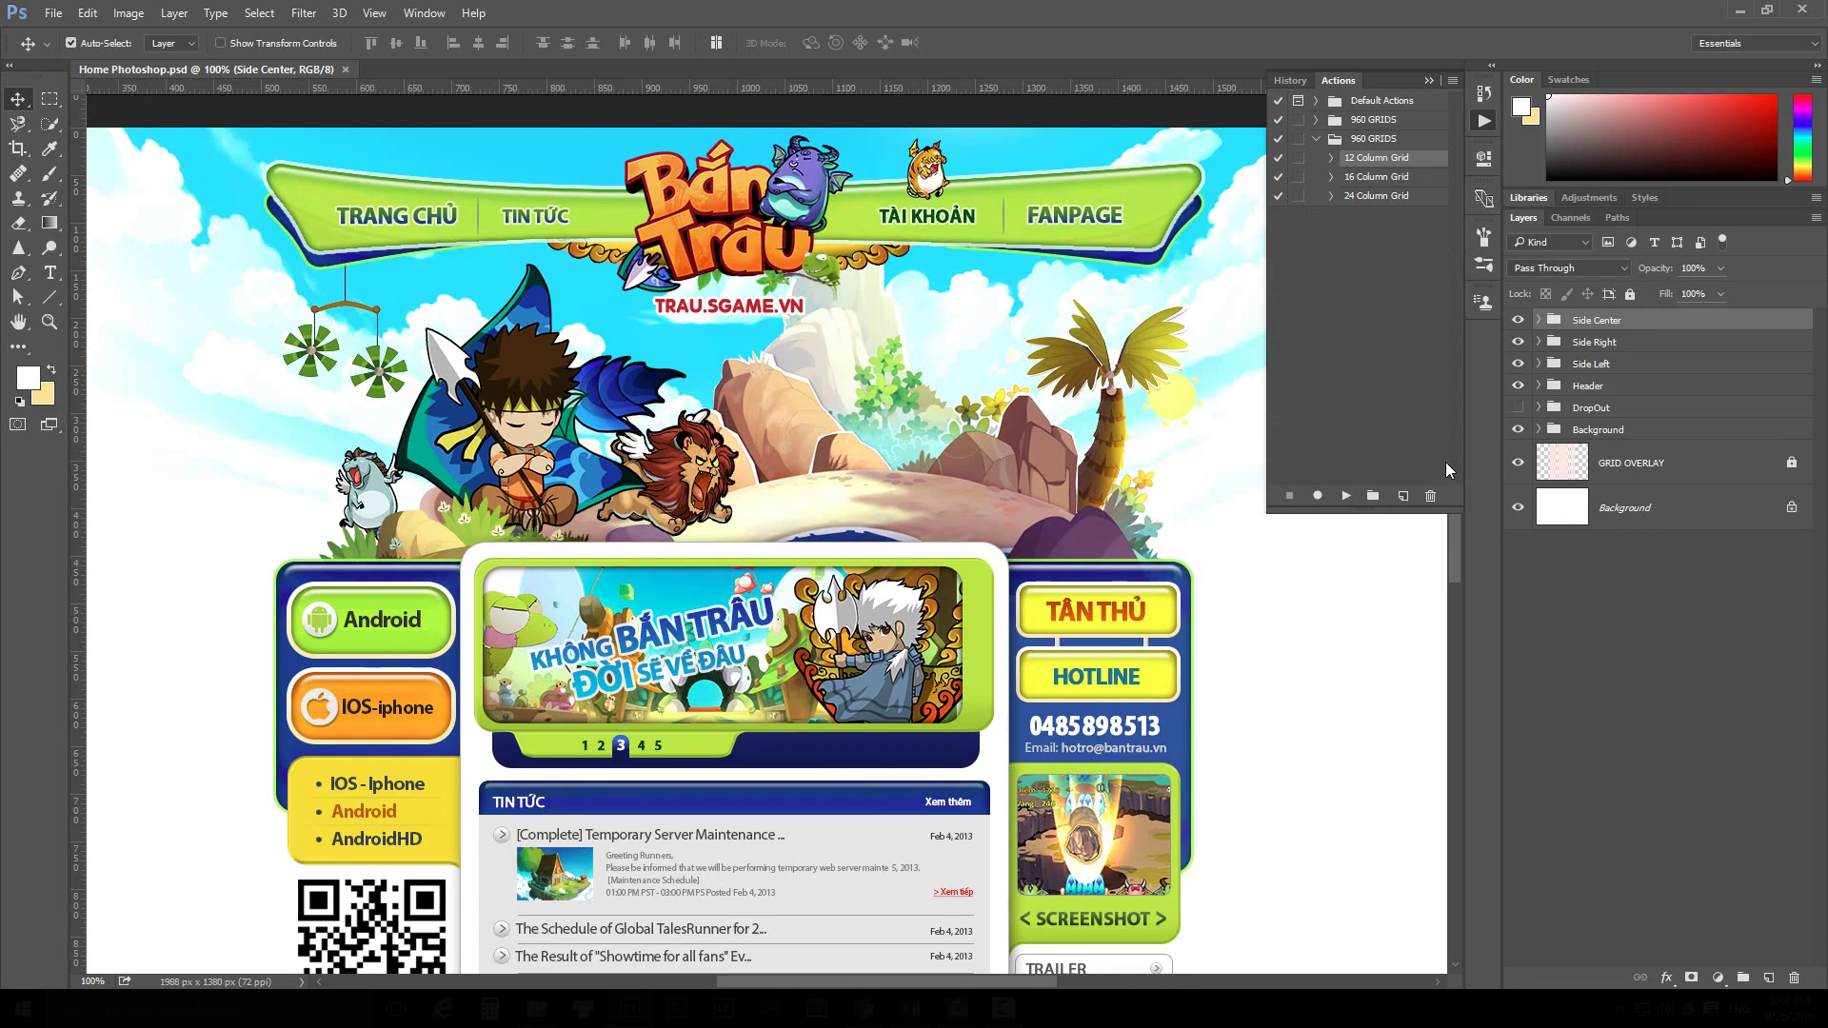
pyautogui.click(1346, 496)
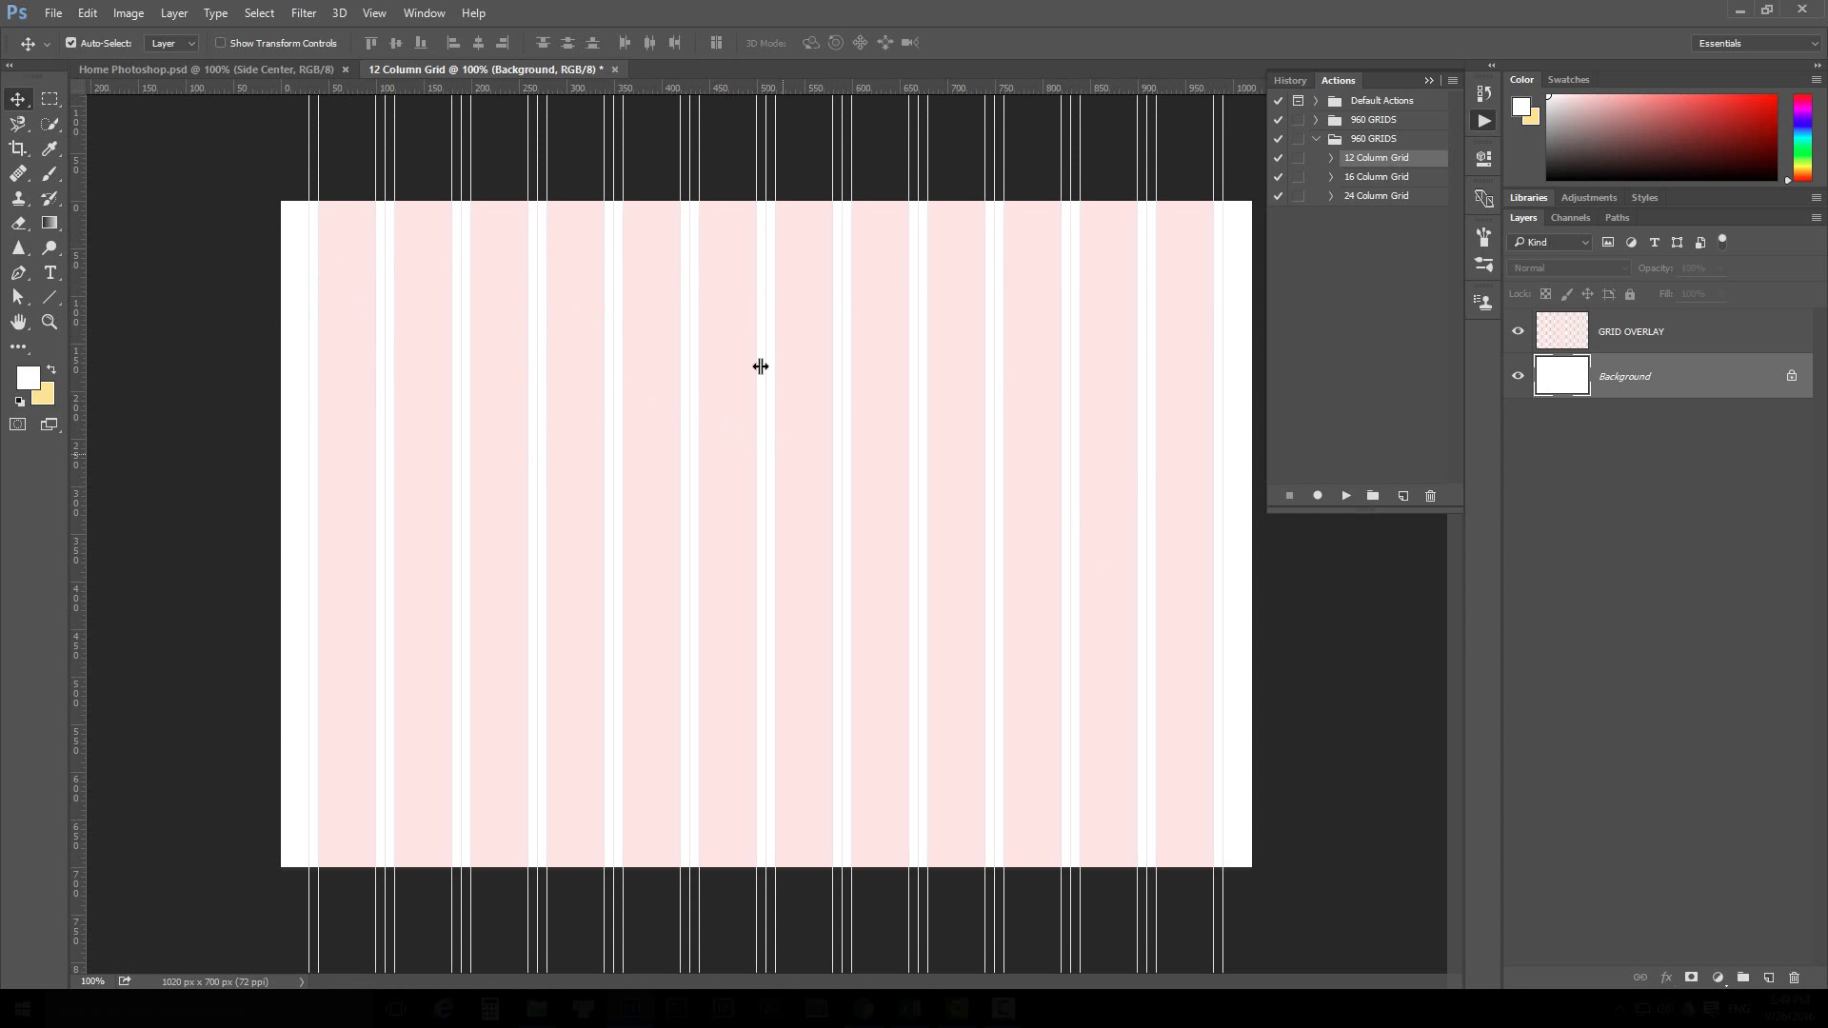
# Hide the guides in the 12 Column Grid document
pyautogui.click(372, 13)
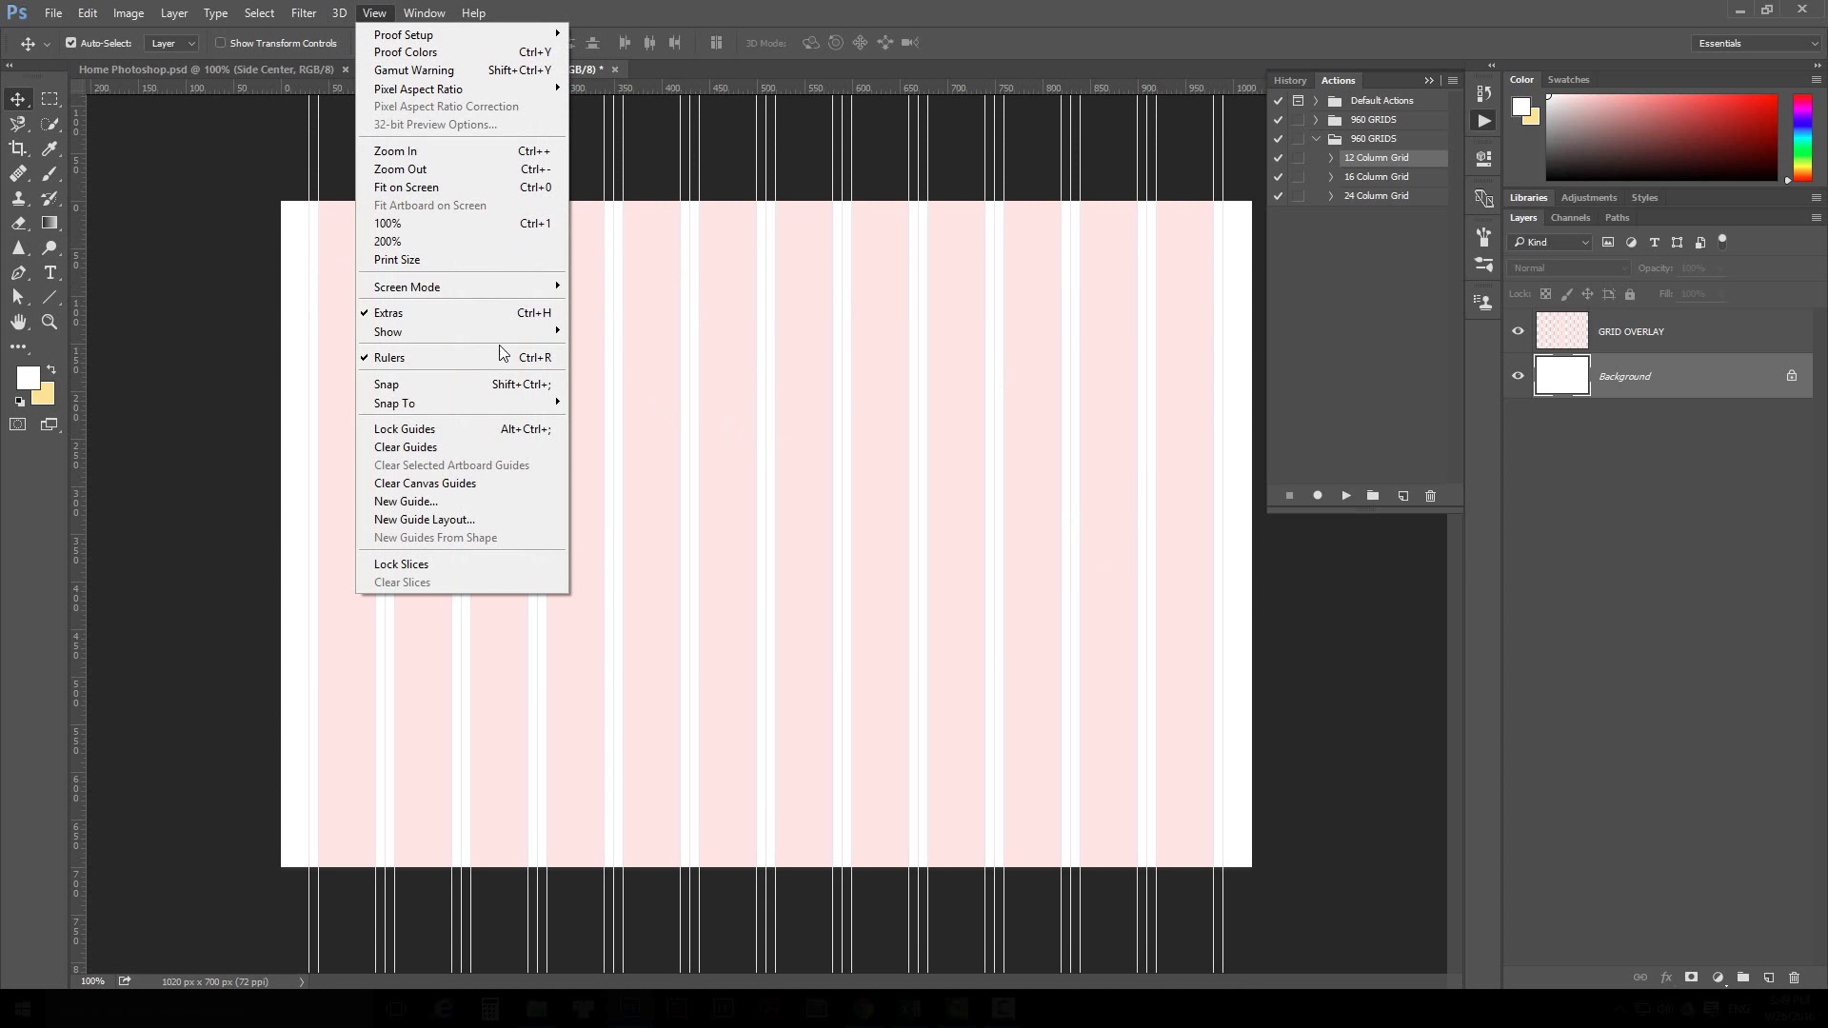
pyautogui.moveTo(485, 336)
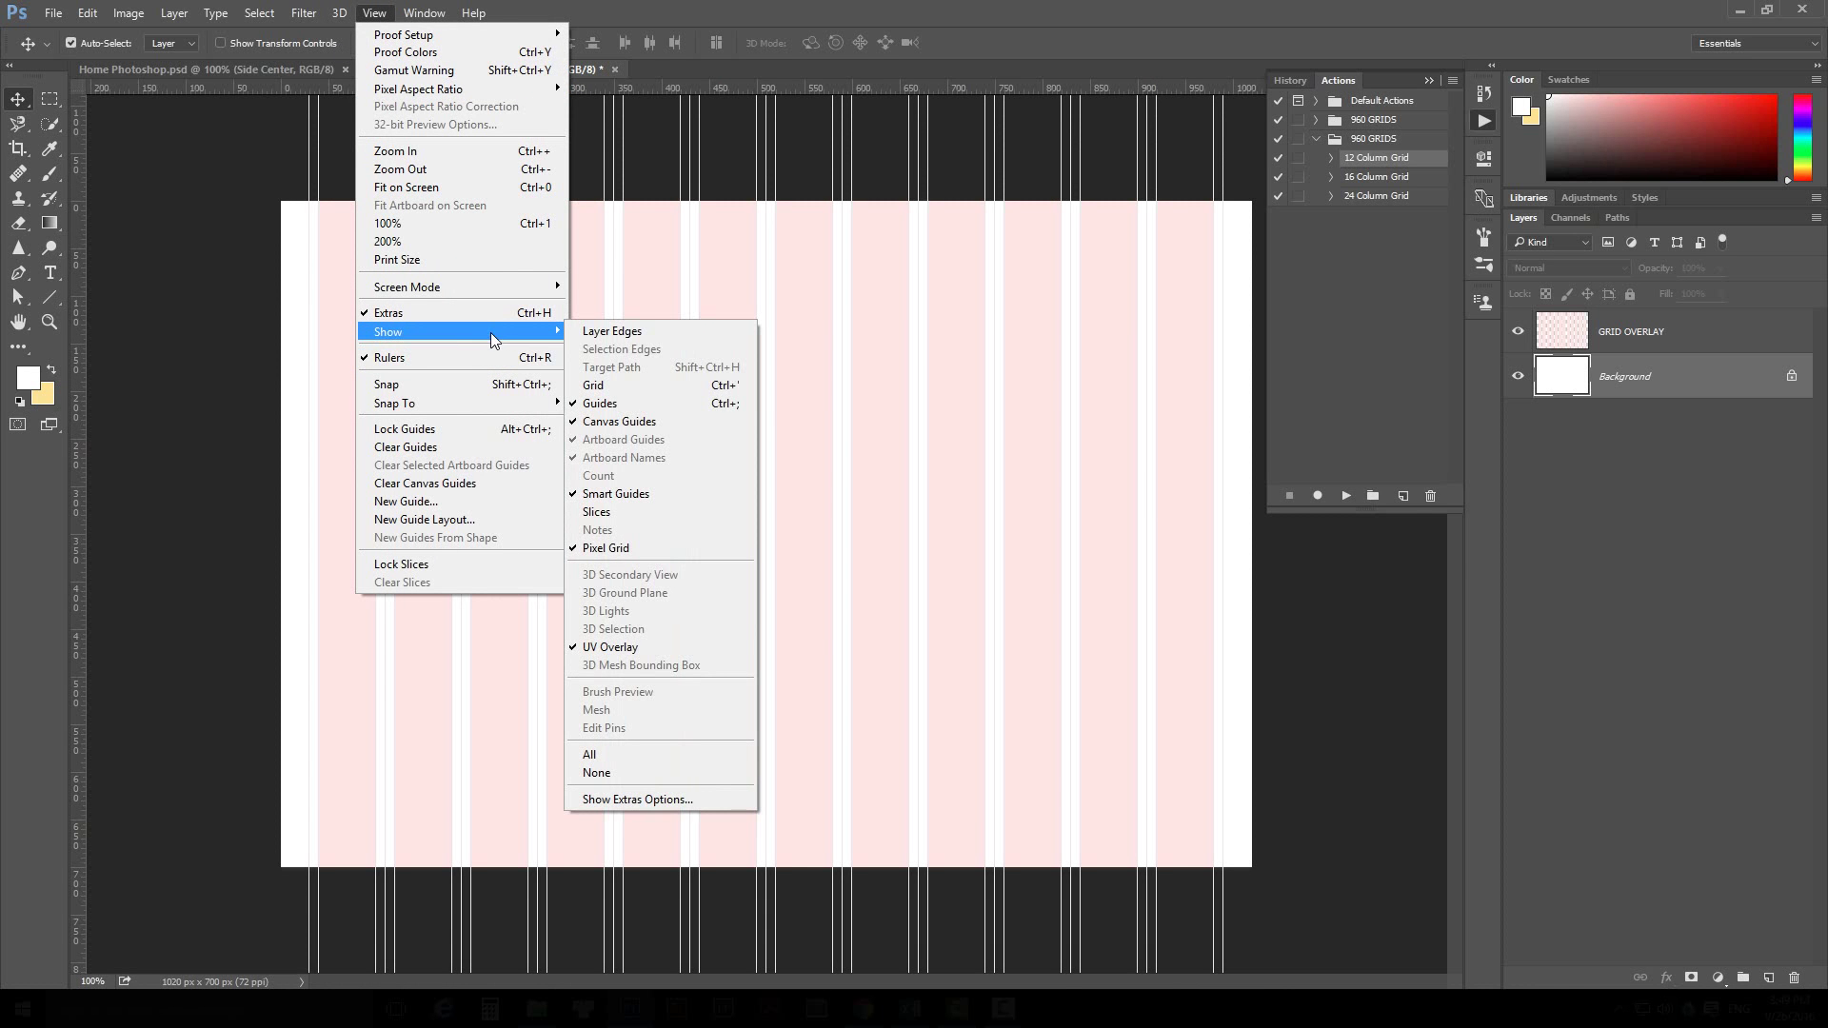
pyautogui.click(632, 404)
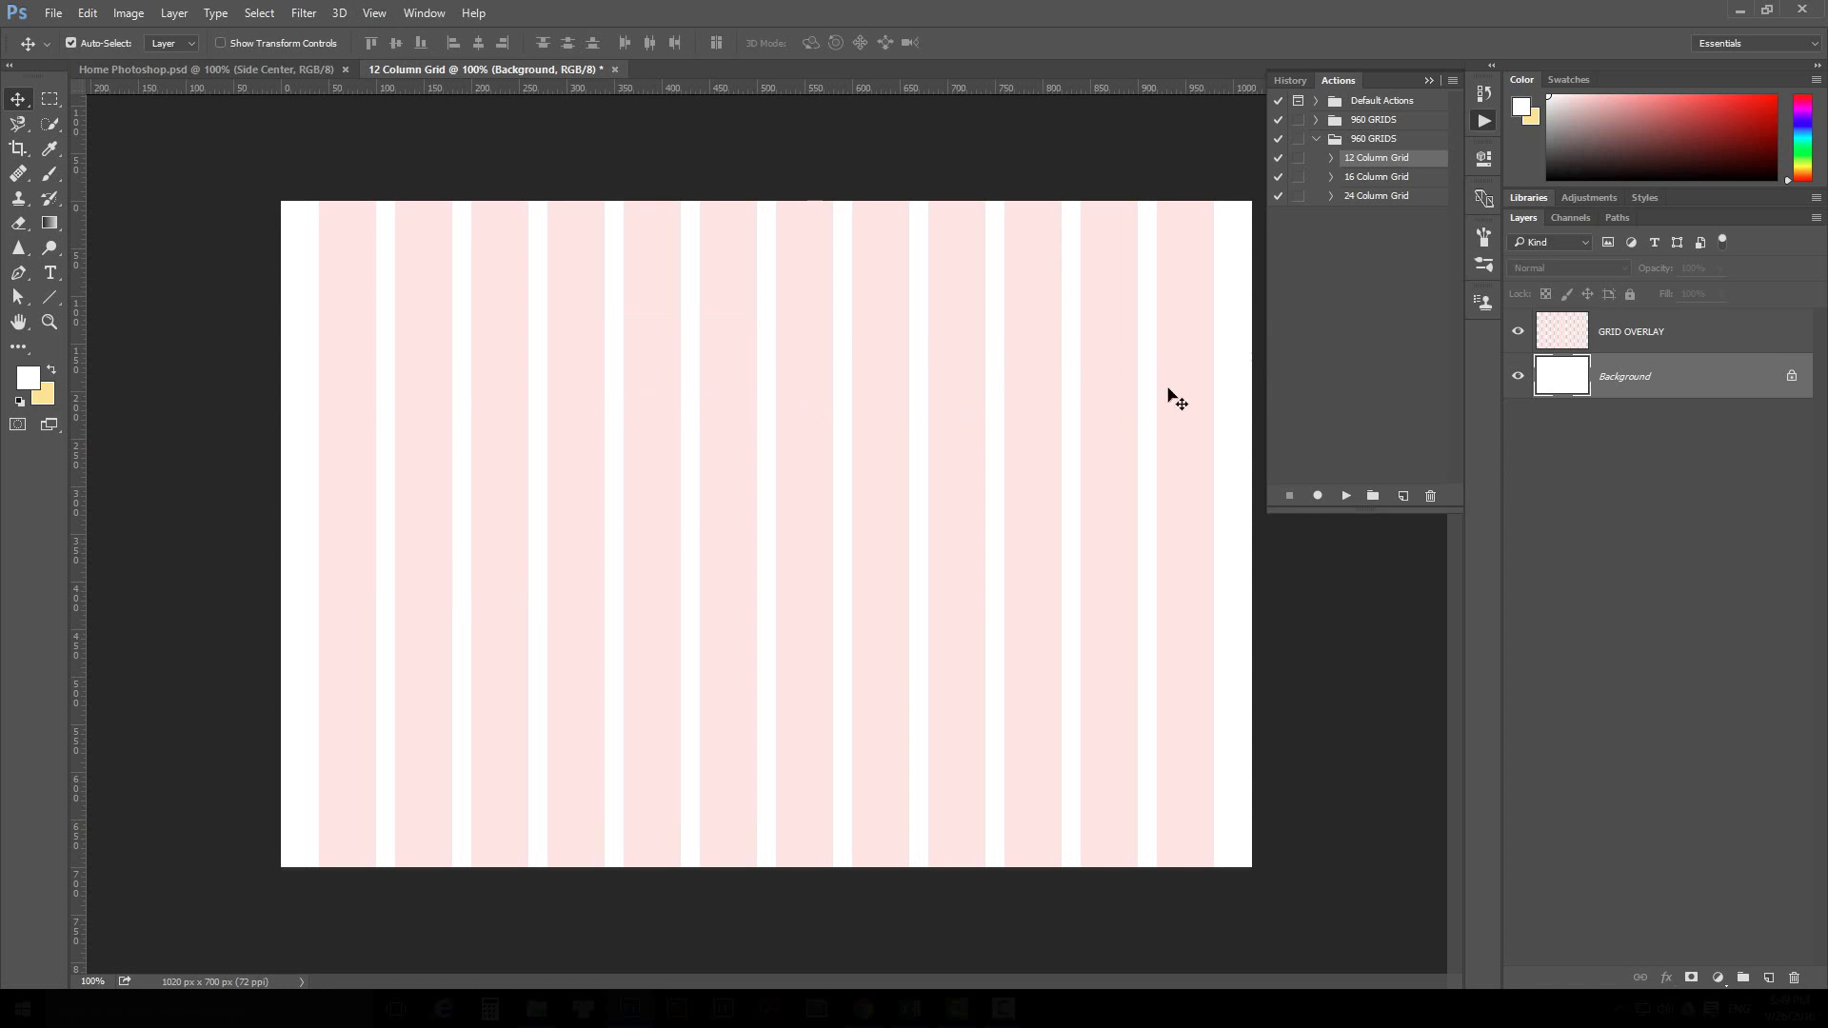
# Toggle the GRID OVERLAY layer's visibility, leave it hidden and select the Background layer
pyautogui.click(1739, 347)
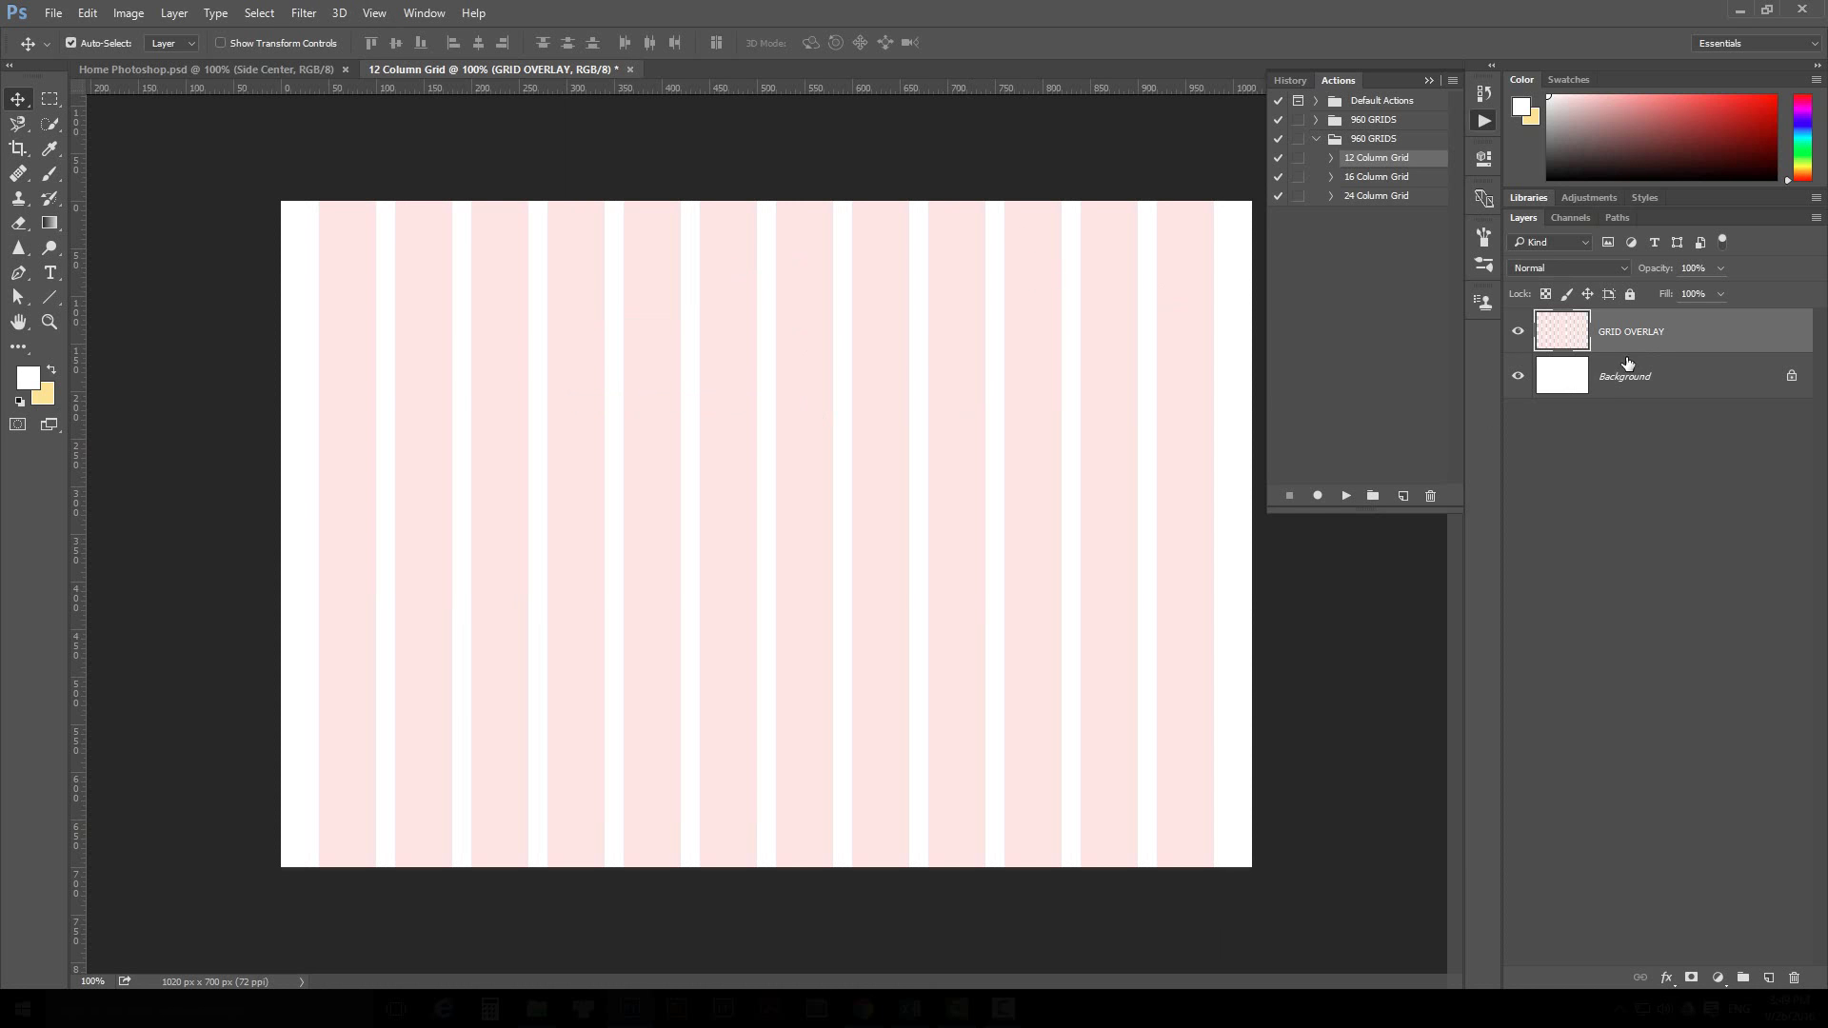
pyautogui.click(1519, 333)
pyautogui.click(1518, 333)
pyautogui.click(1519, 333)
pyautogui.click(1654, 384)
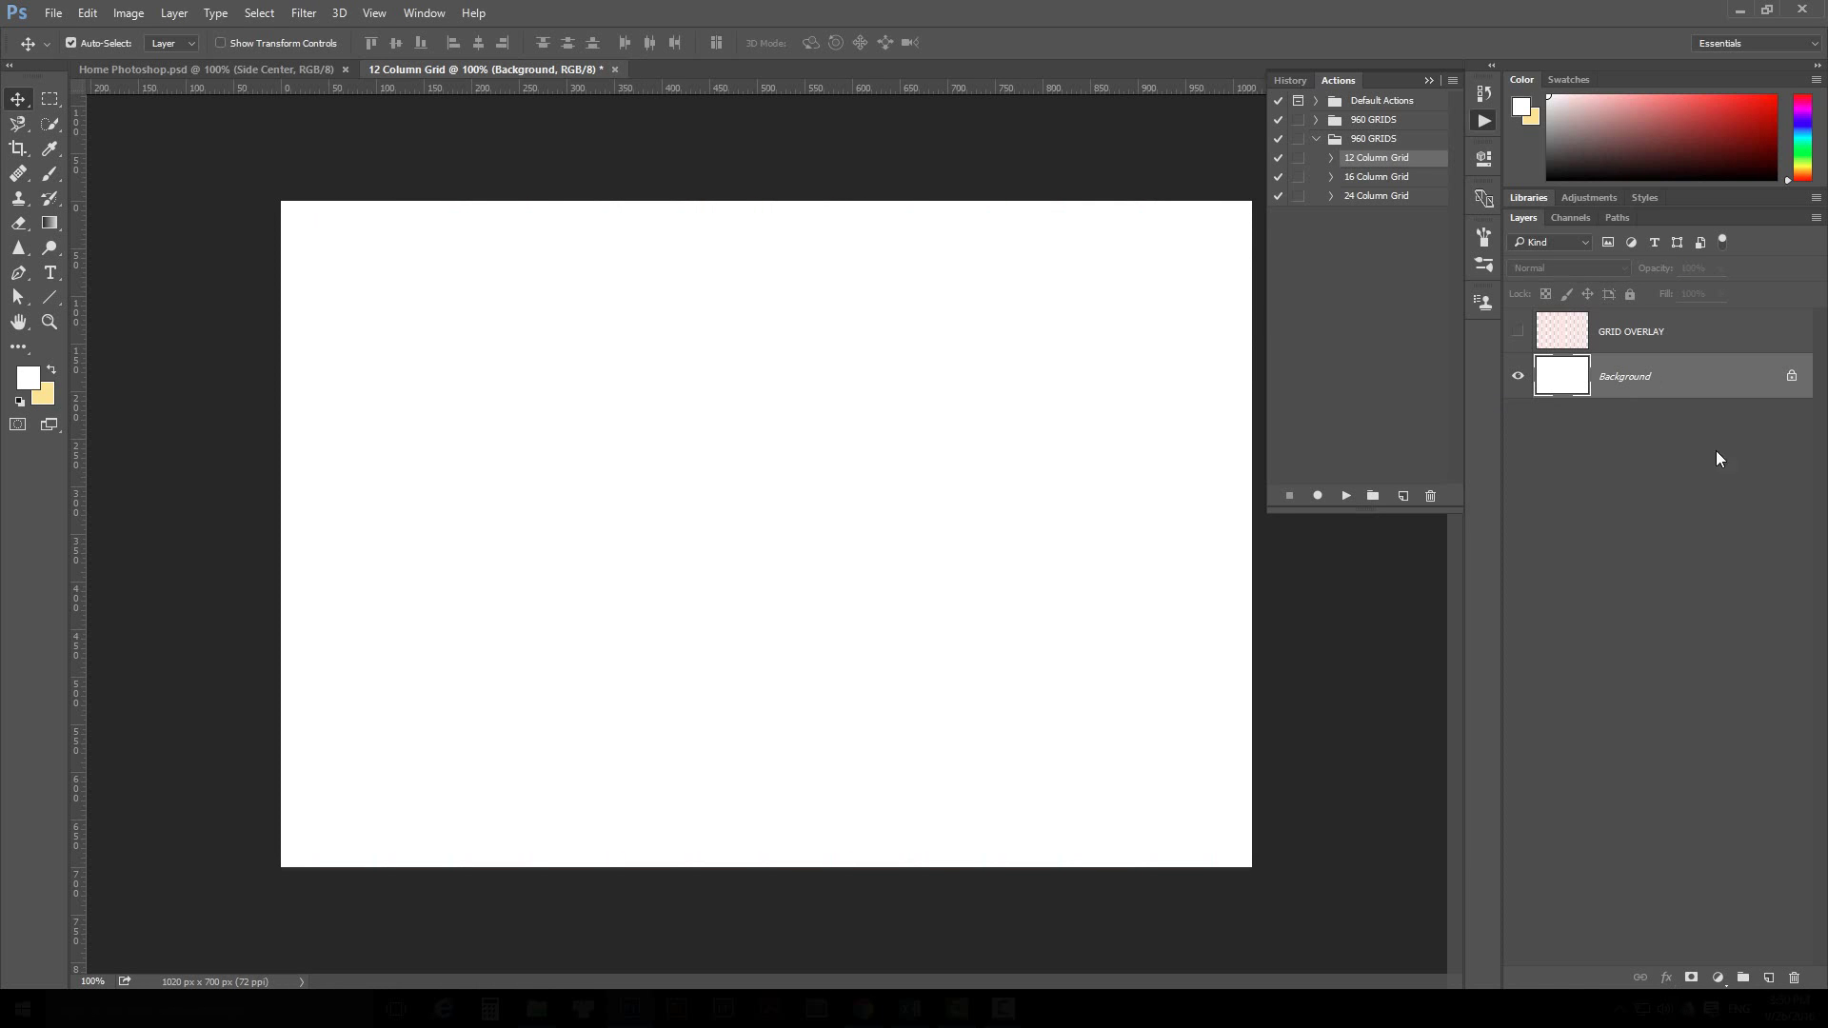
# Show the GRID OVERLAY layer and the column guides, with GRID OVERLAY selected
pyautogui.click(373, 14)
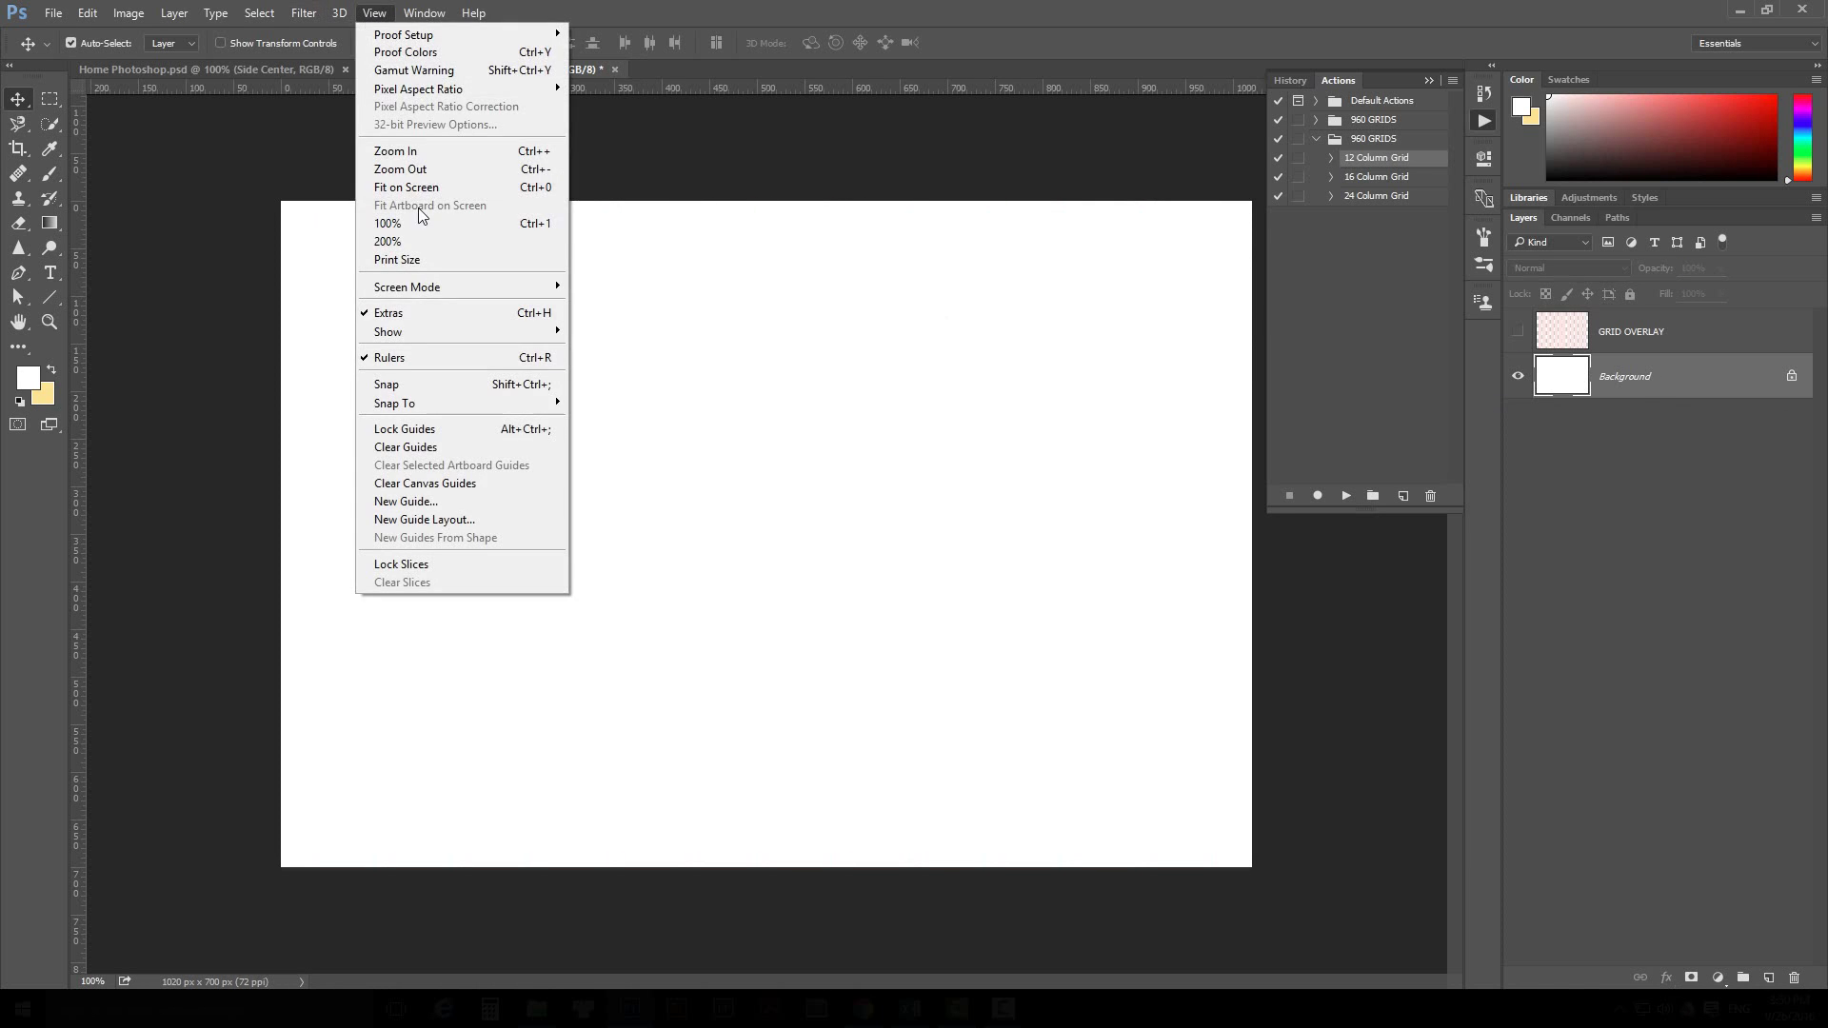
pyautogui.moveTo(449, 333)
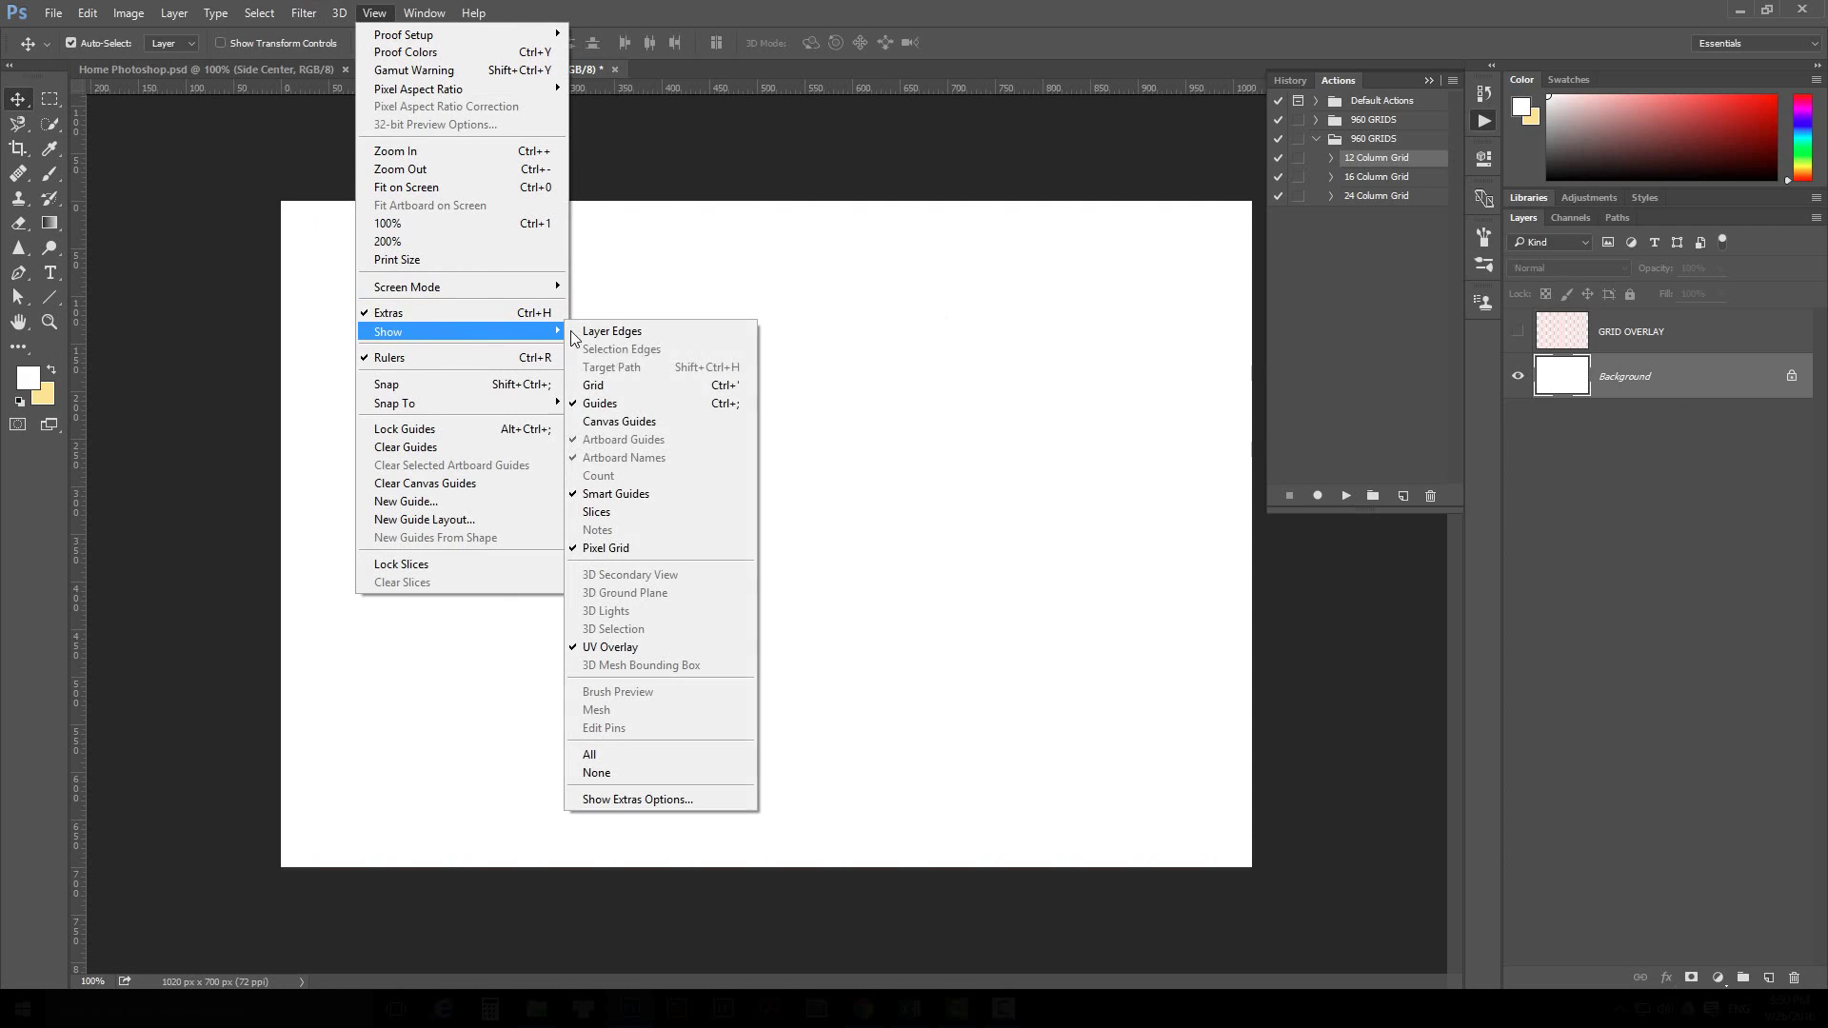
pyautogui.click(665, 402)
pyautogui.click(1517, 331)
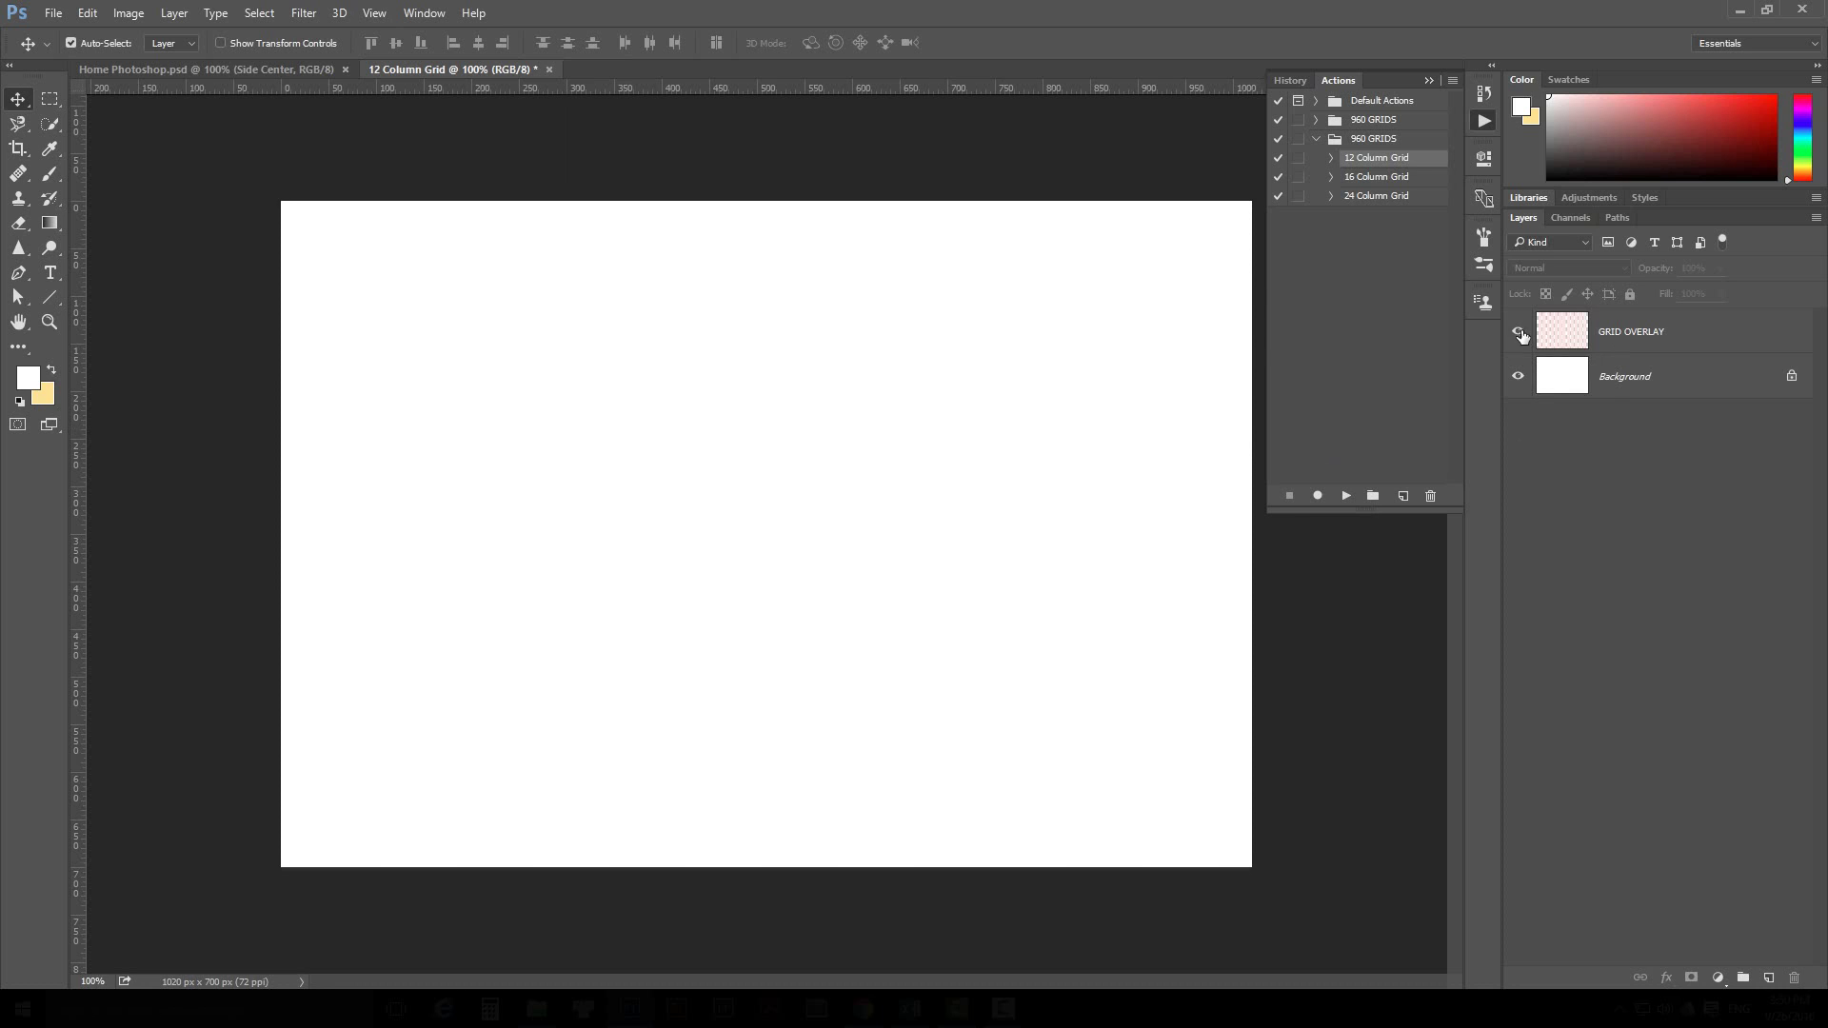
pyautogui.click(1619, 333)
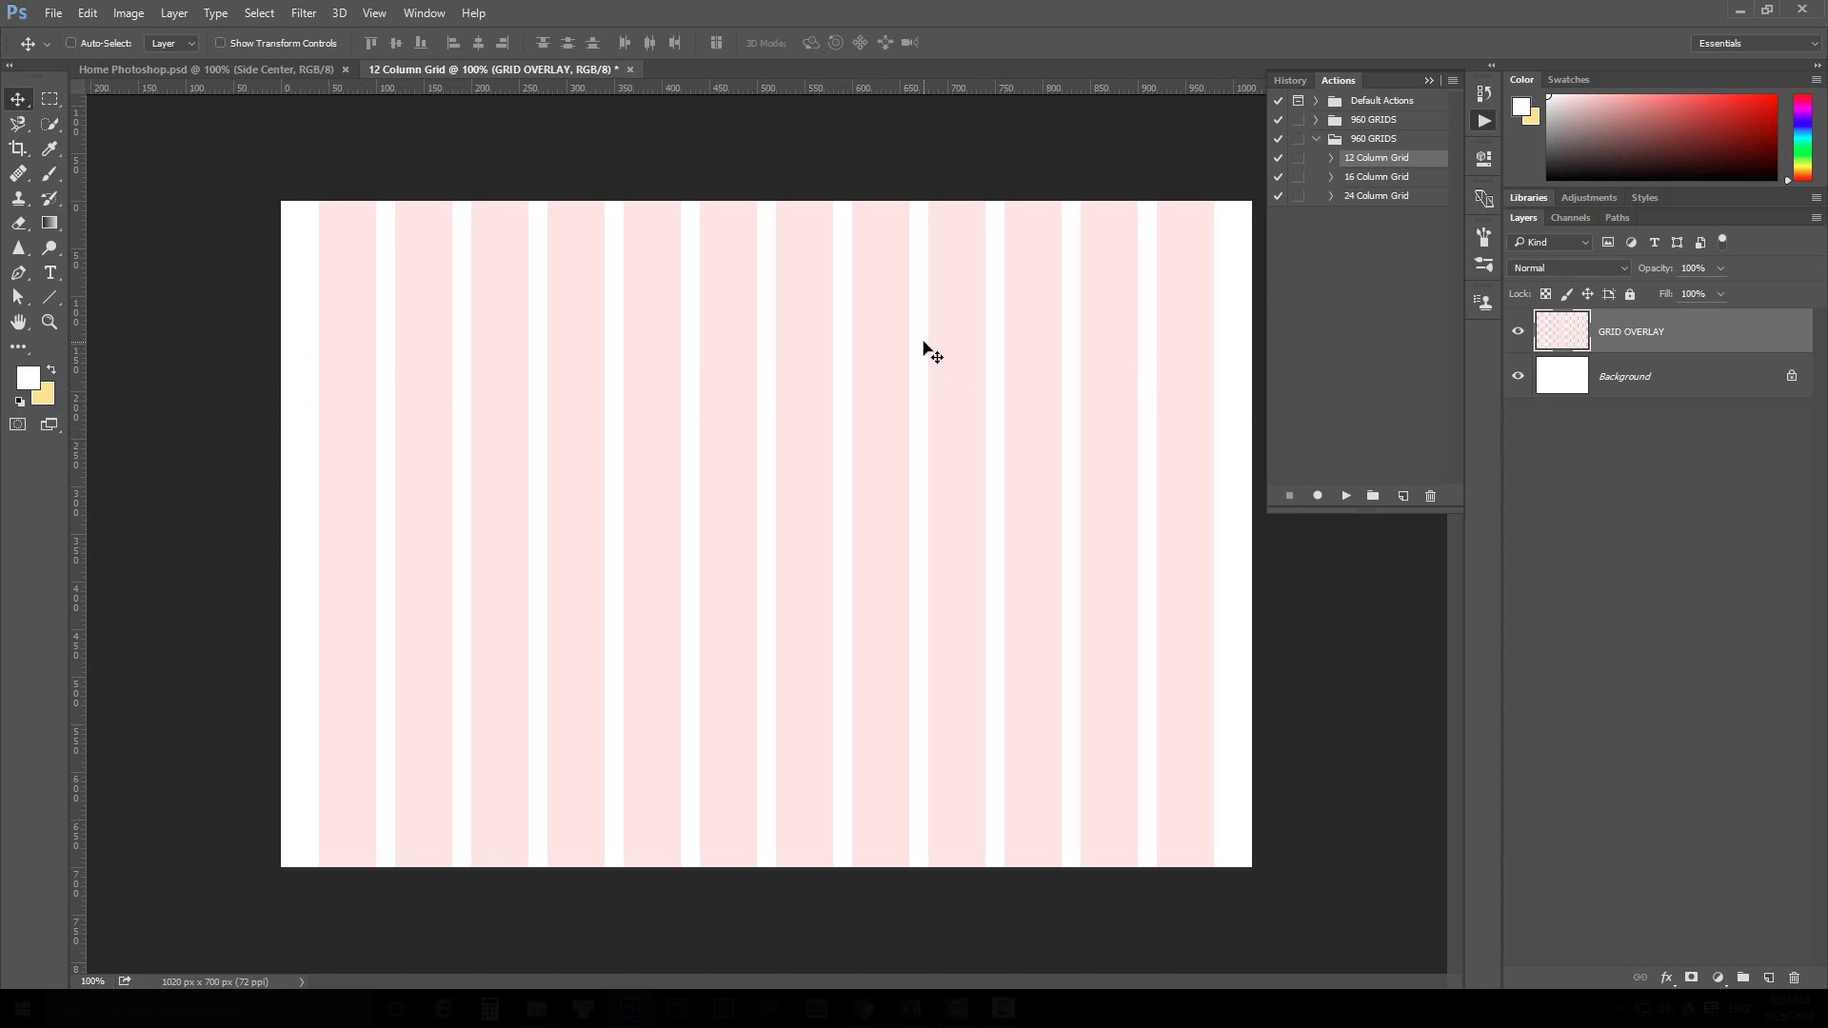
pyautogui.hotkey('ctrl', ';')
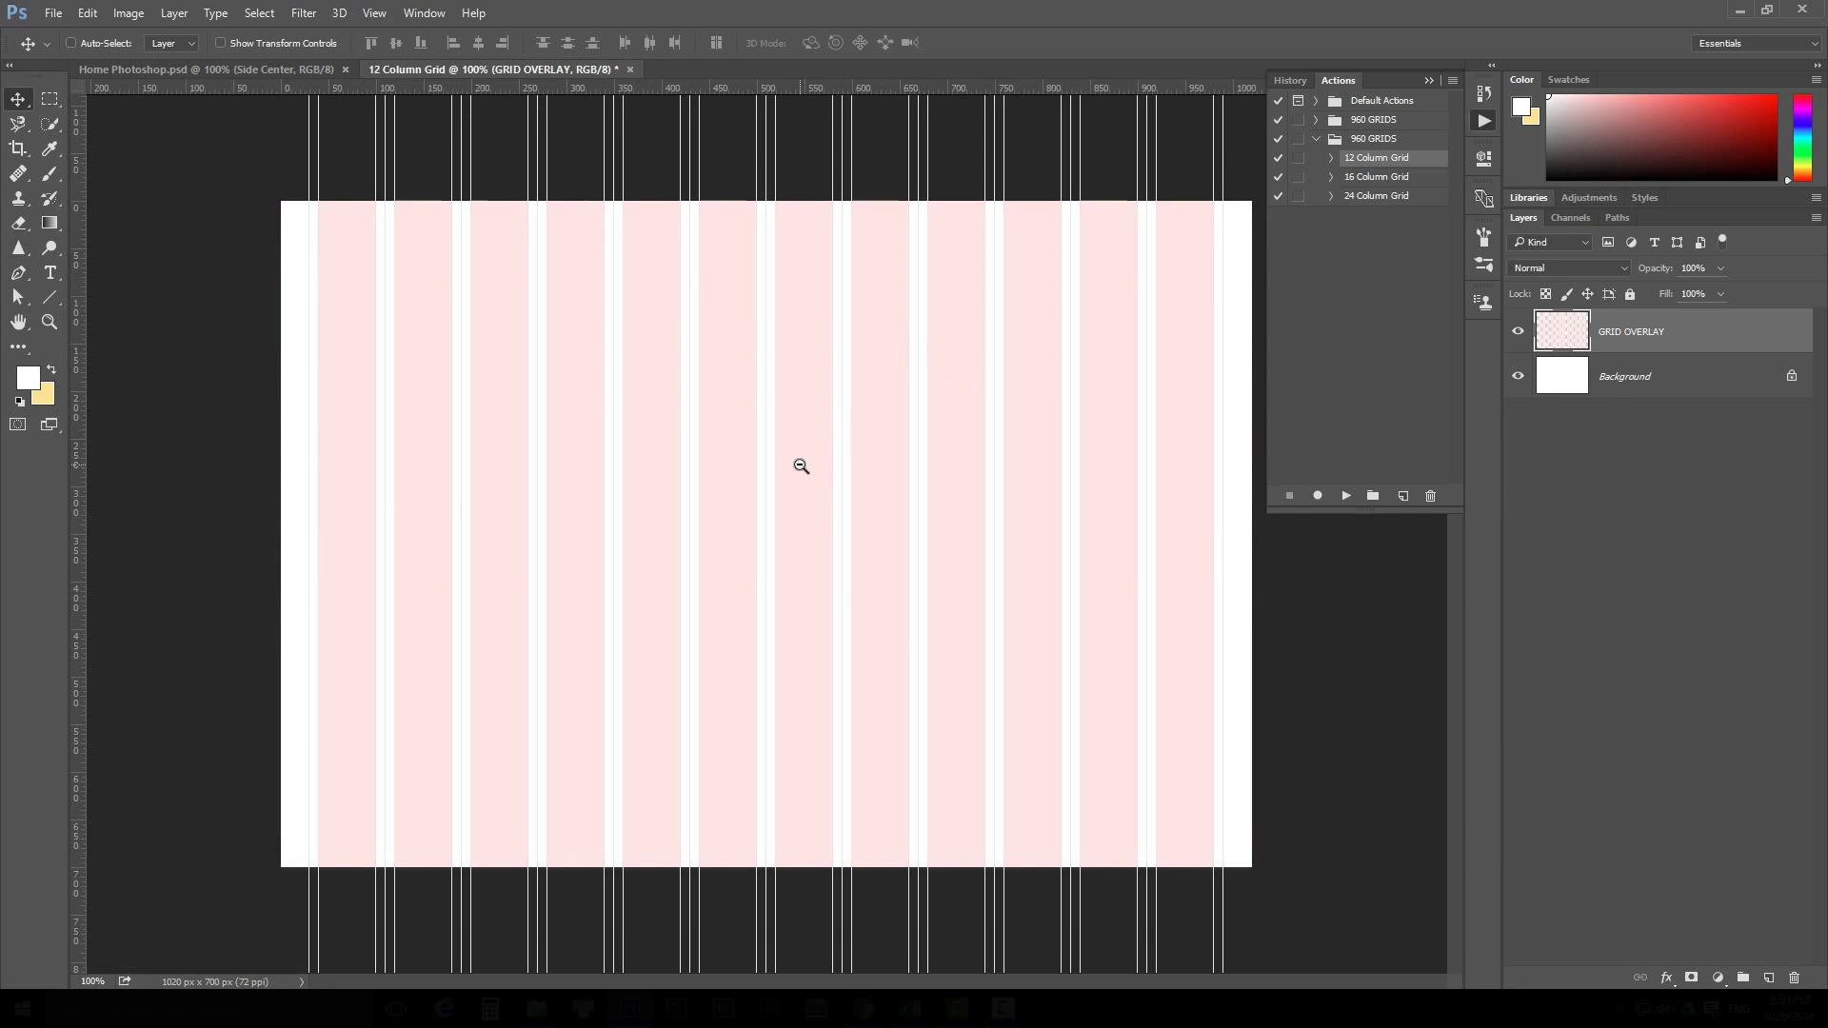
# Check the grid document's pixel dimensions in Image Size and leave them unaltered
pyautogui.hotkey('ctrl', '-')
pyautogui.press('ctrl')
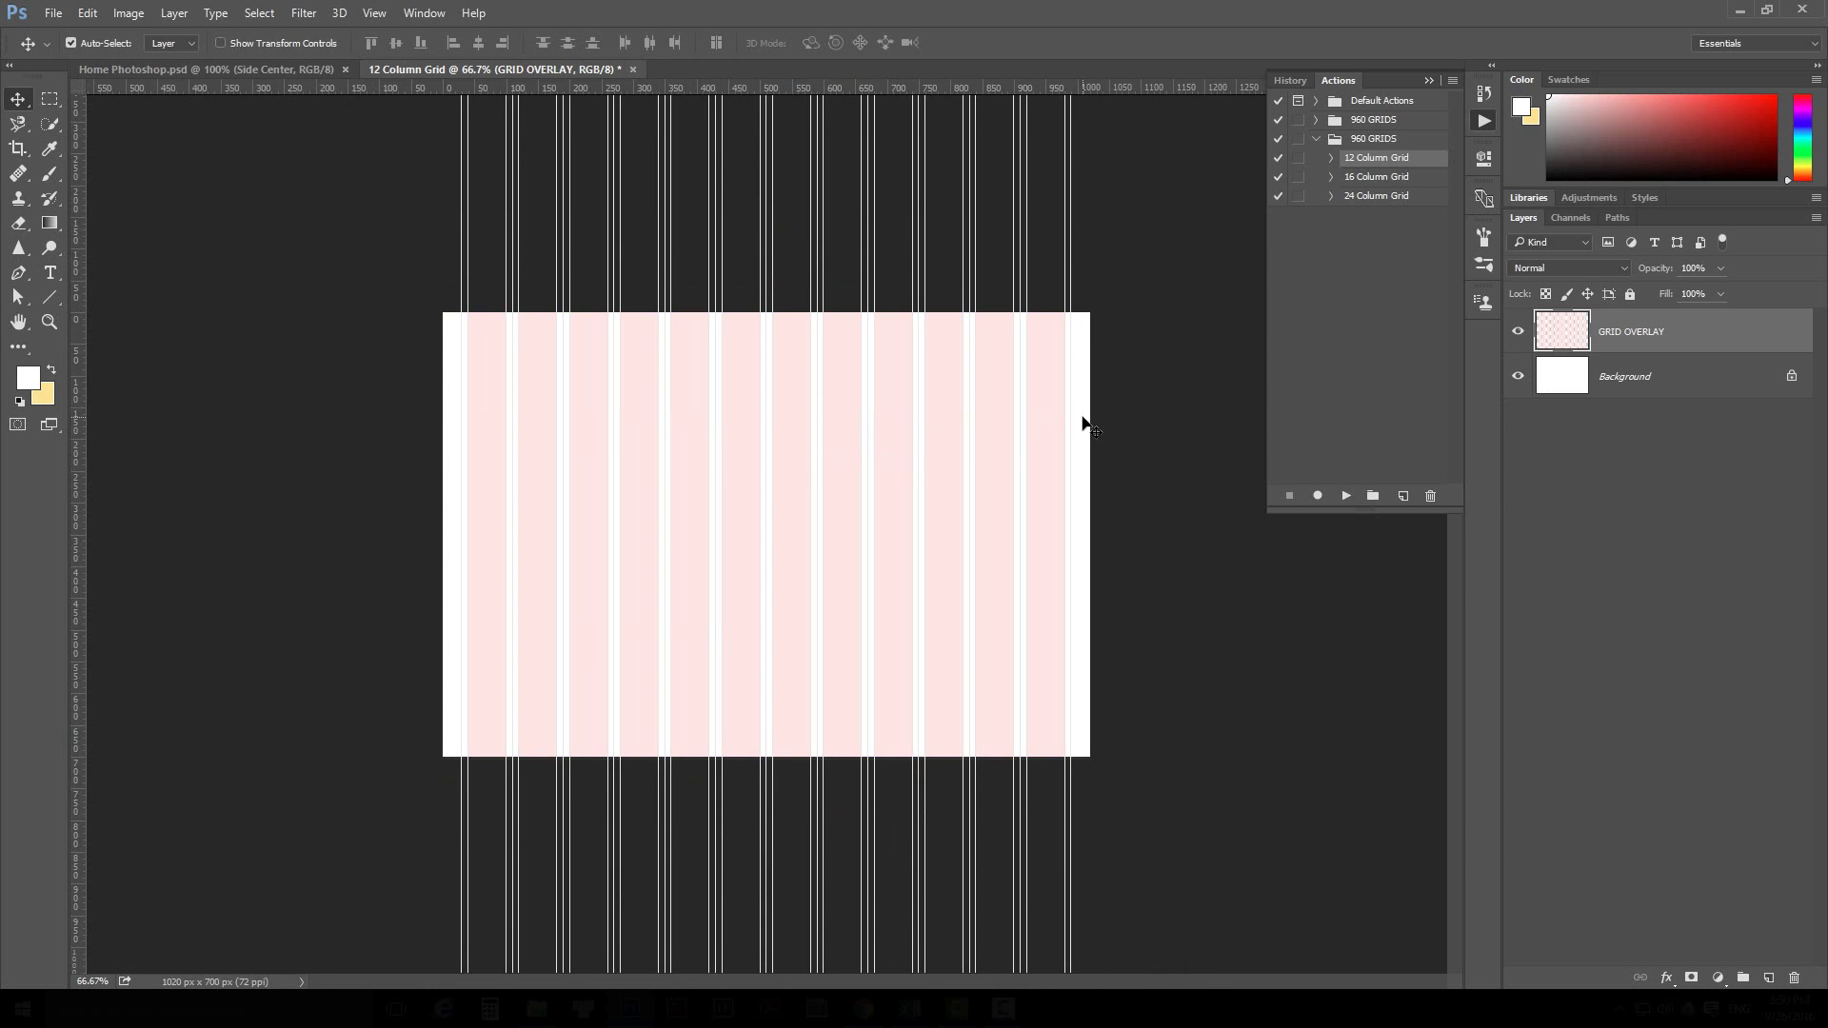
pyautogui.click(141, 19)
pyautogui.click(164, 153)
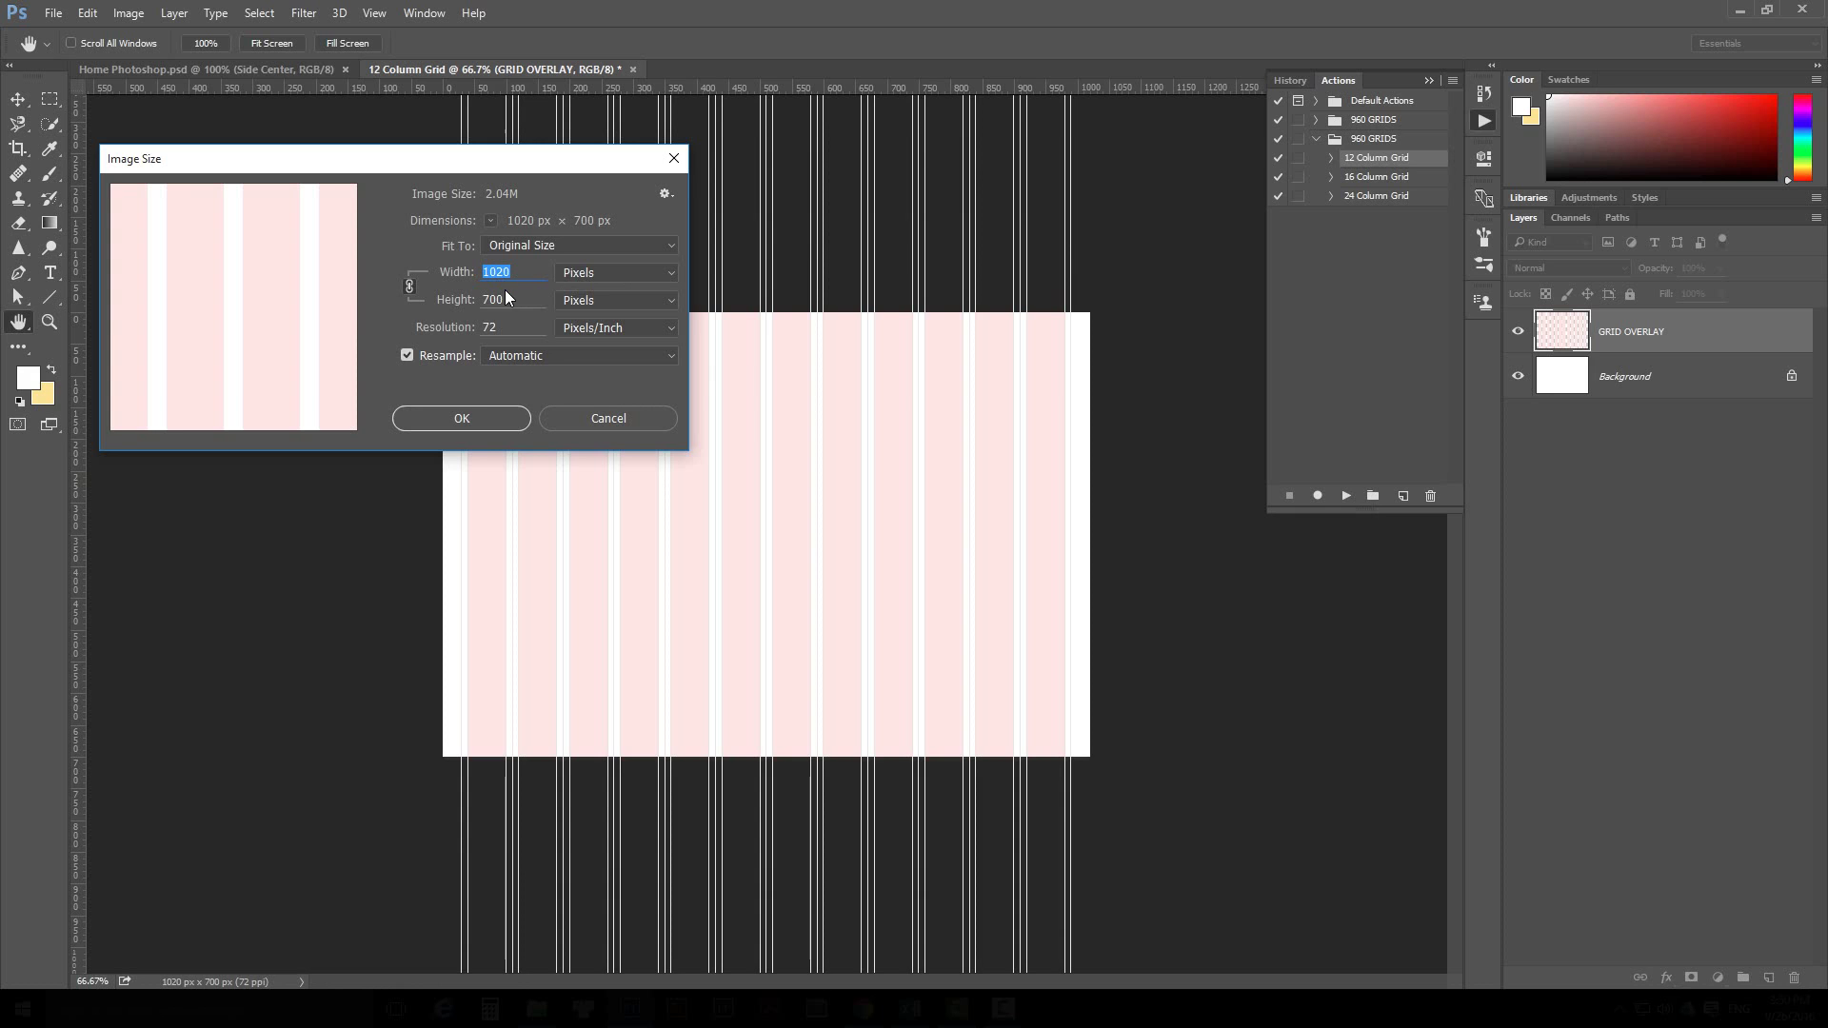
pyautogui.click(598, 415)
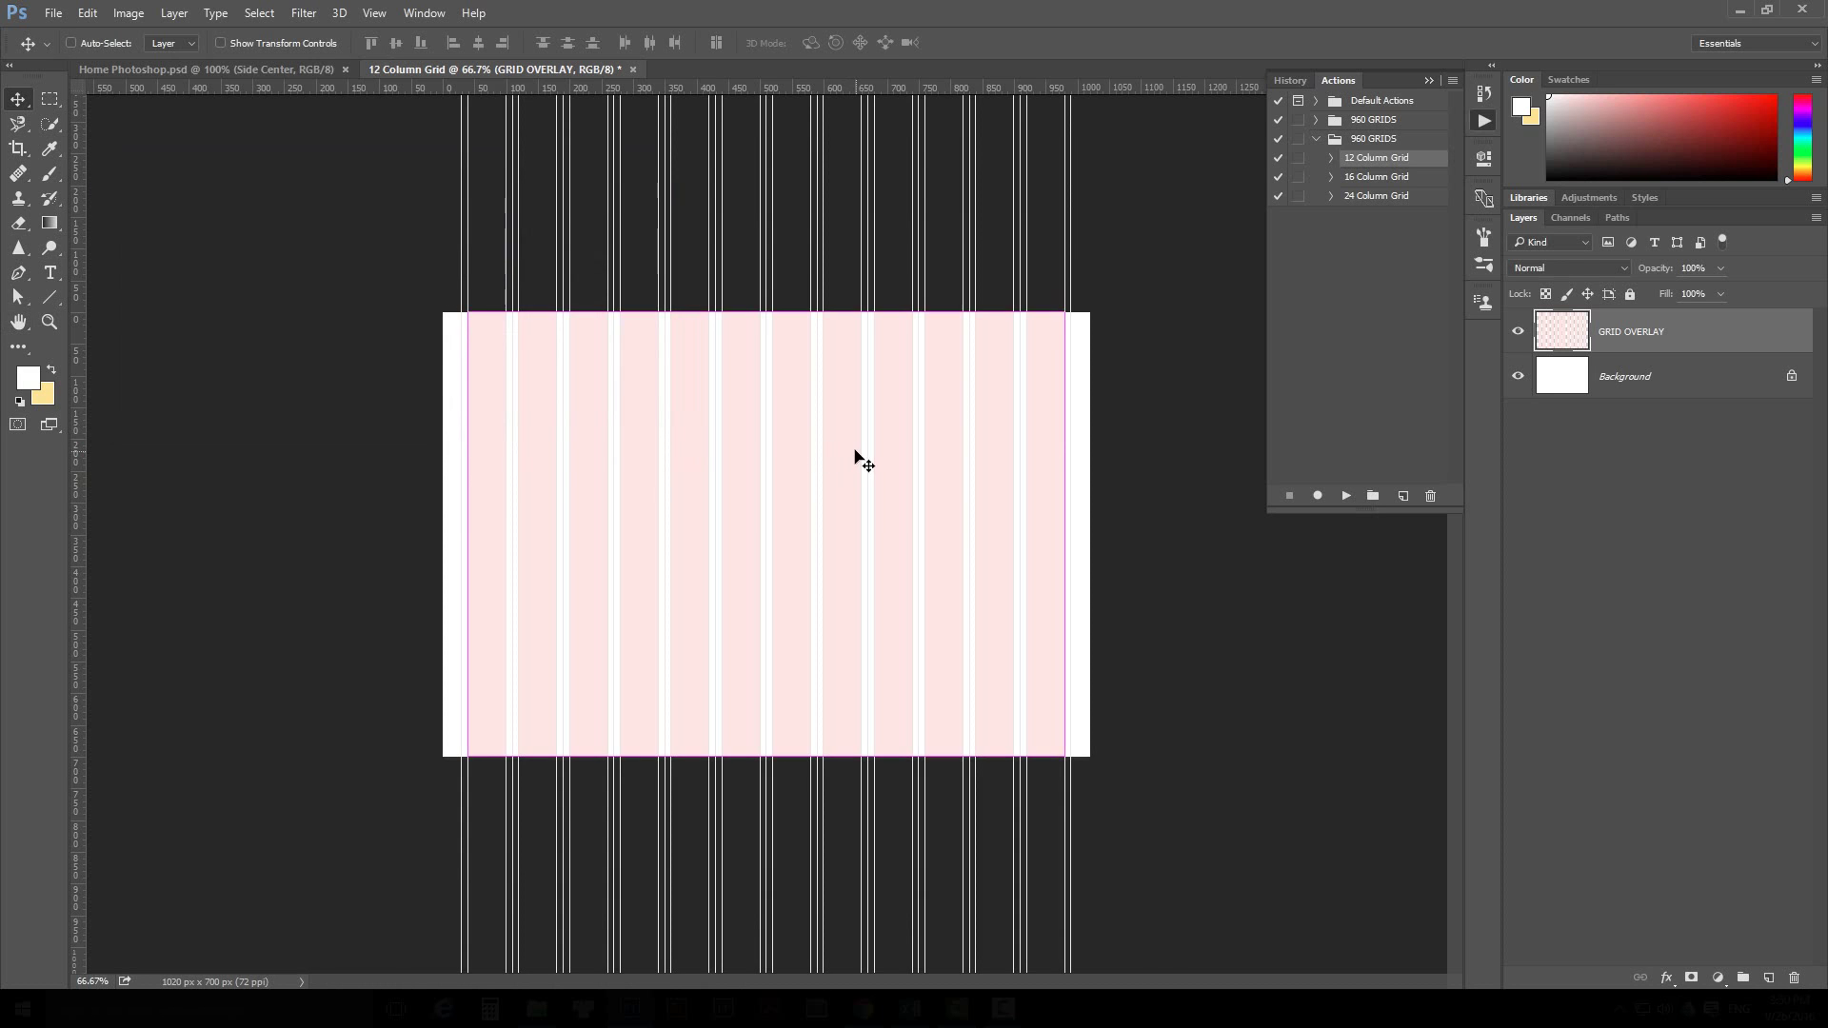
# Activate the Move tool and collapse the Actions panel
pyautogui.press('v')
pyautogui.keyDown('ctrl'); pyautogui.click(873, 450); pyautogui.keyUp('ctrl')
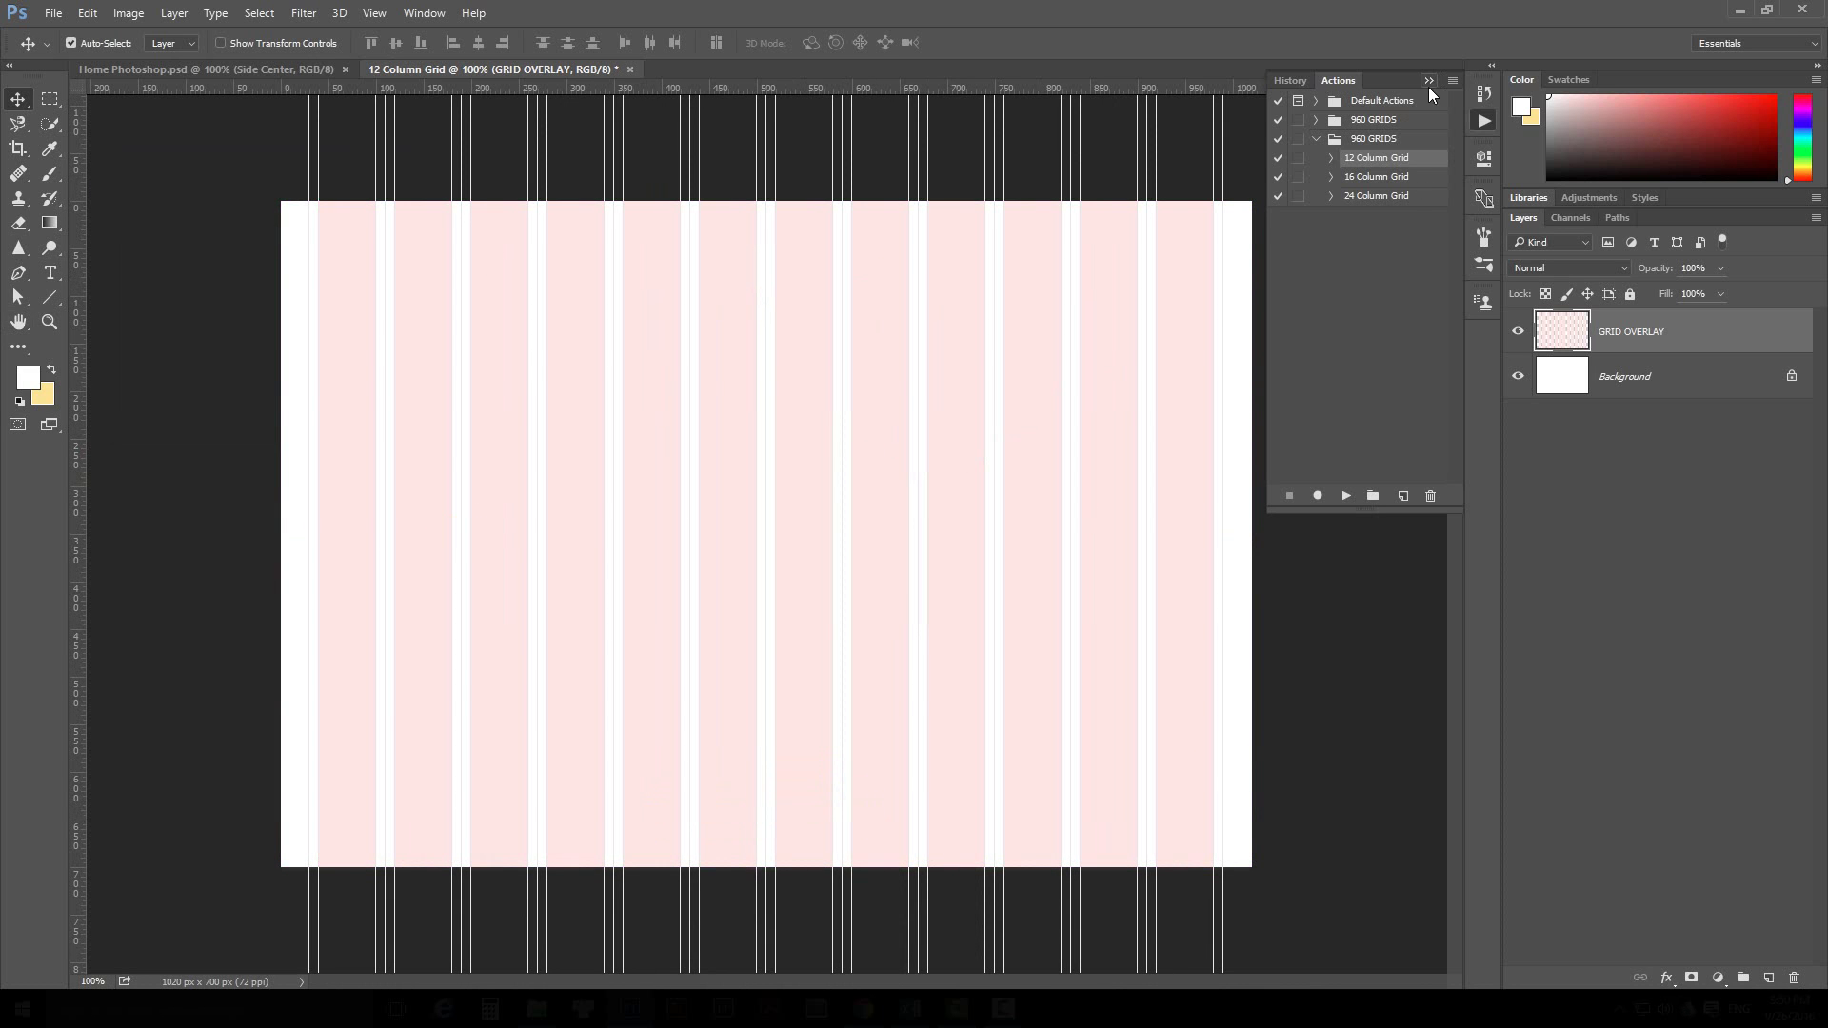
pyautogui.click(1428, 80)
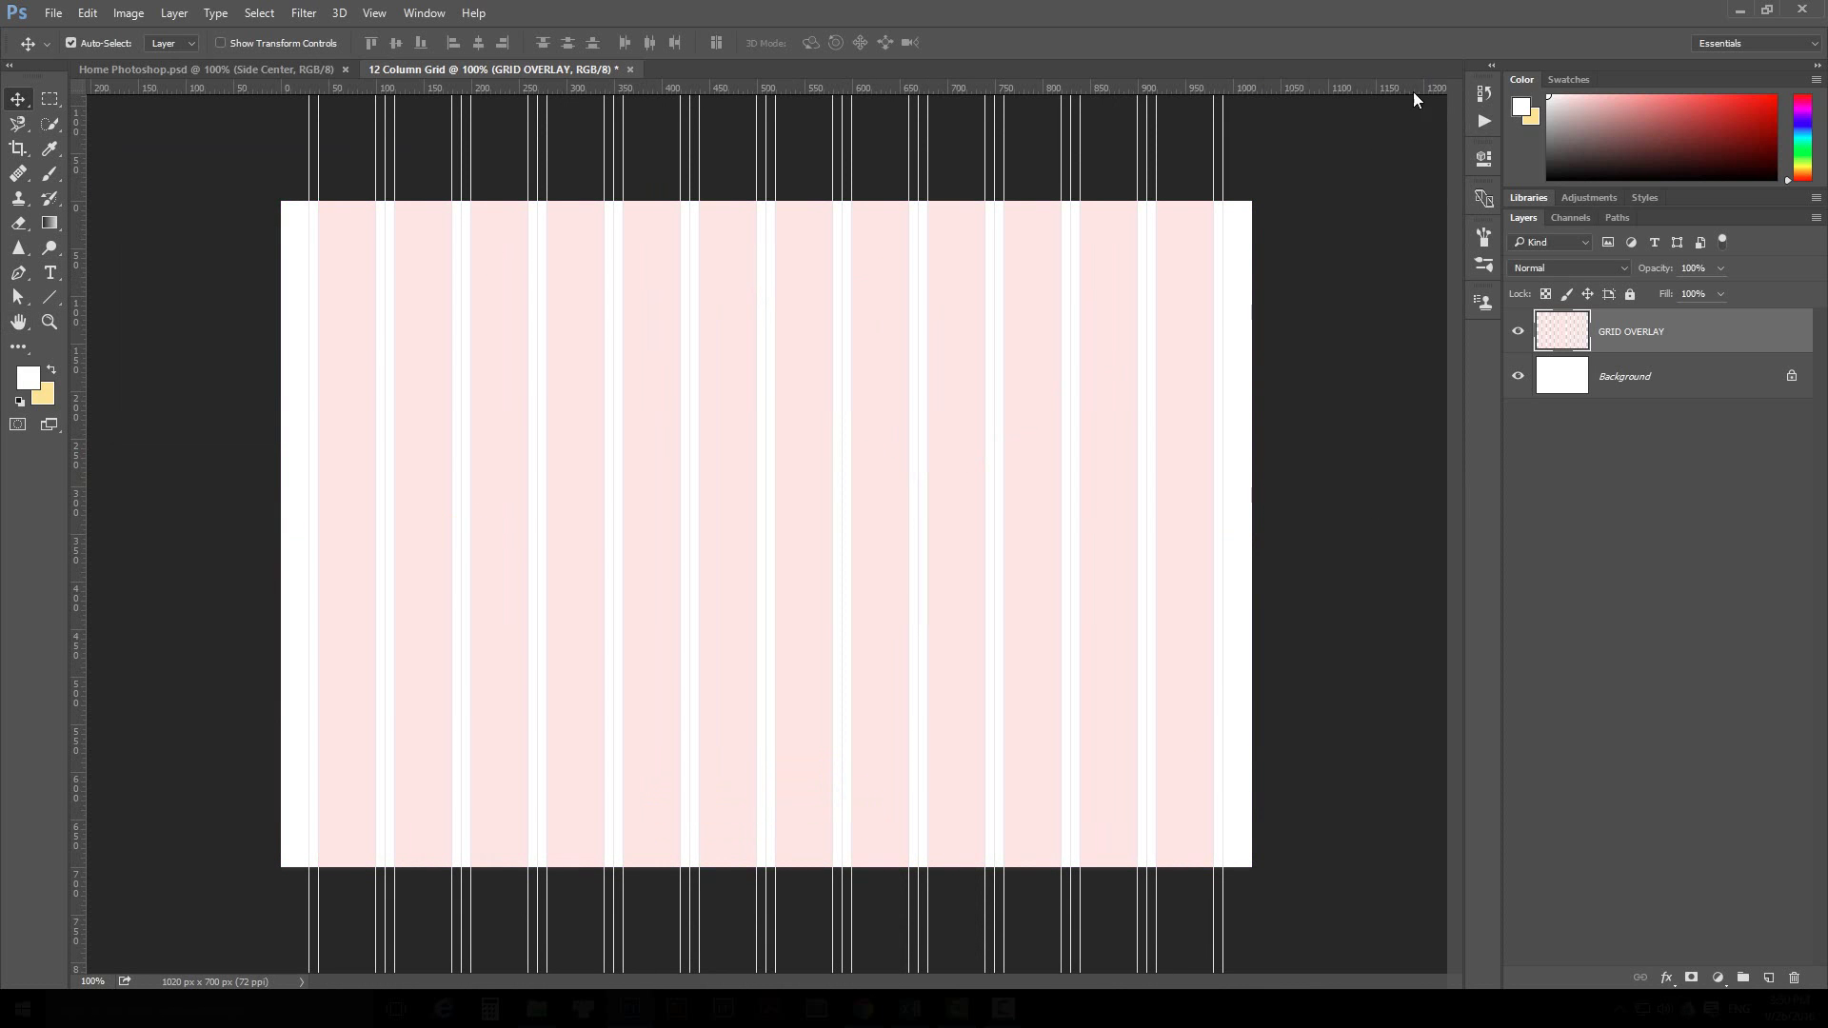
# Measure the content width between the outermost guides with rectangular marquees about 960 px wide, and clear each selection
pyautogui.click(50, 98)
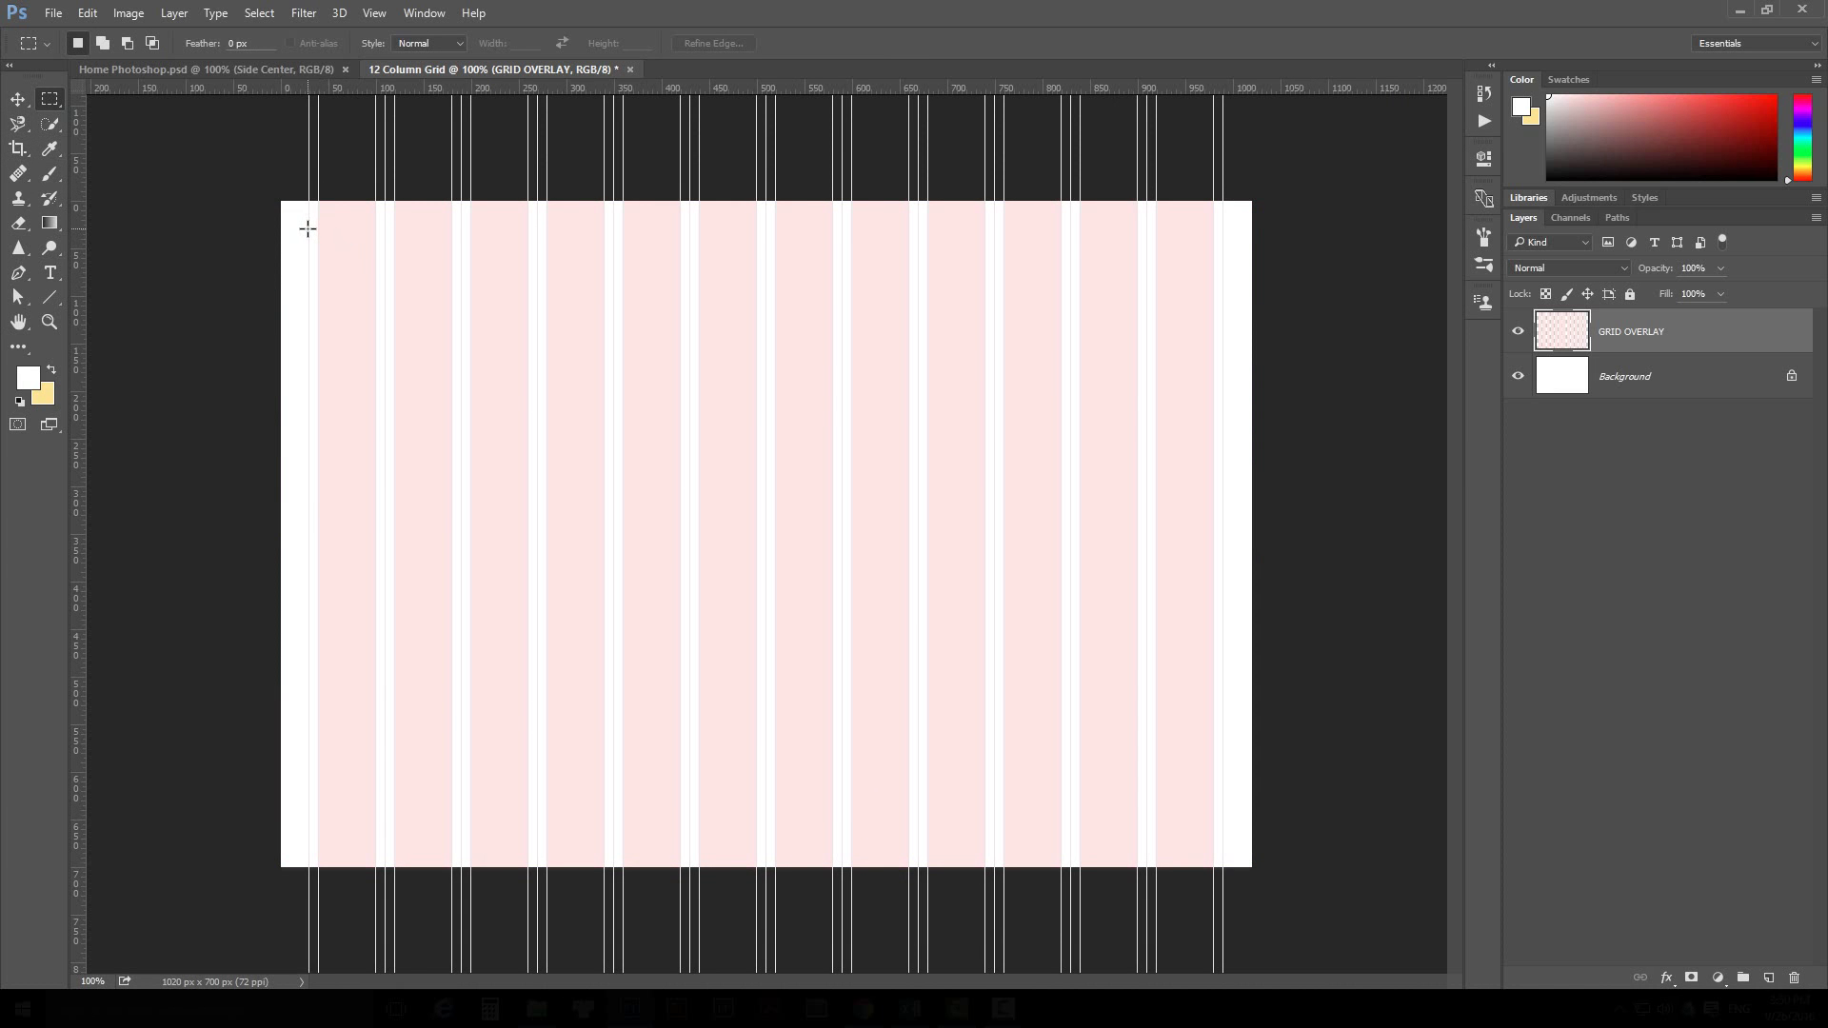
pyautogui.moveTo(308, 228); pyautogui.dragTo(1222, 387)
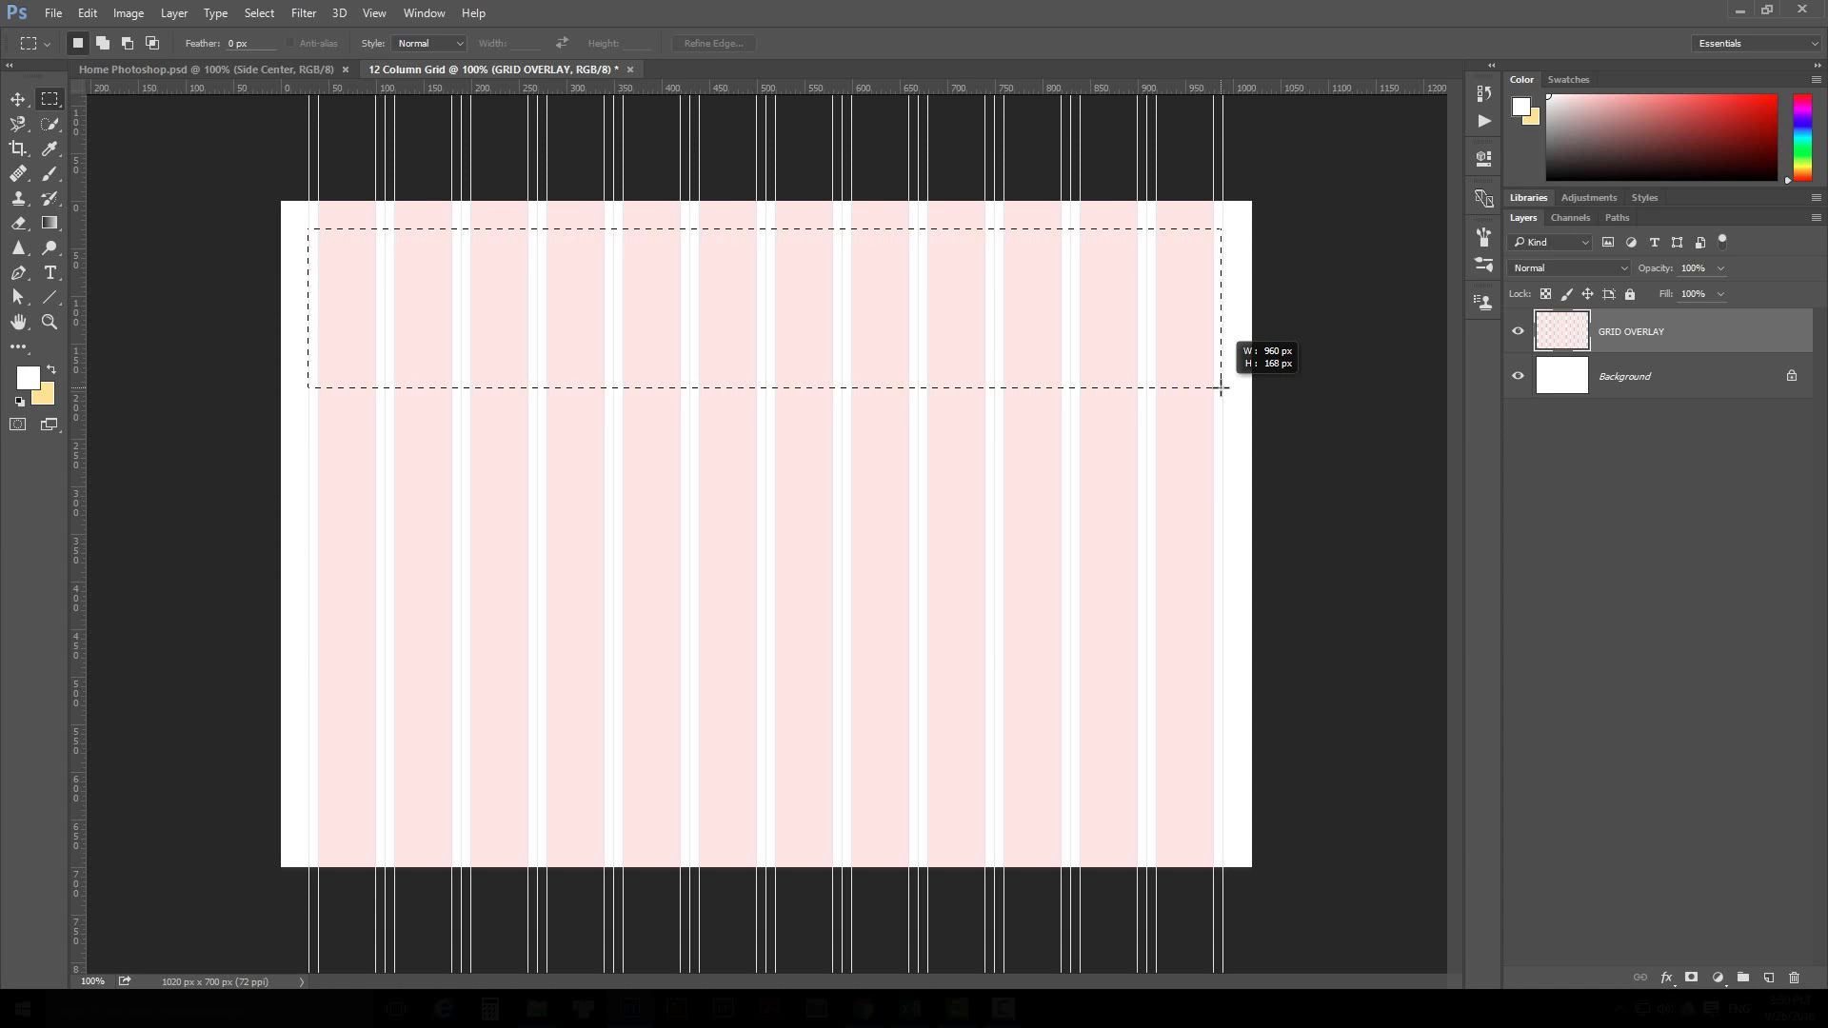
pyautogui.moveTo(1221, 387); pyautogui.dragTo(1222, 388)
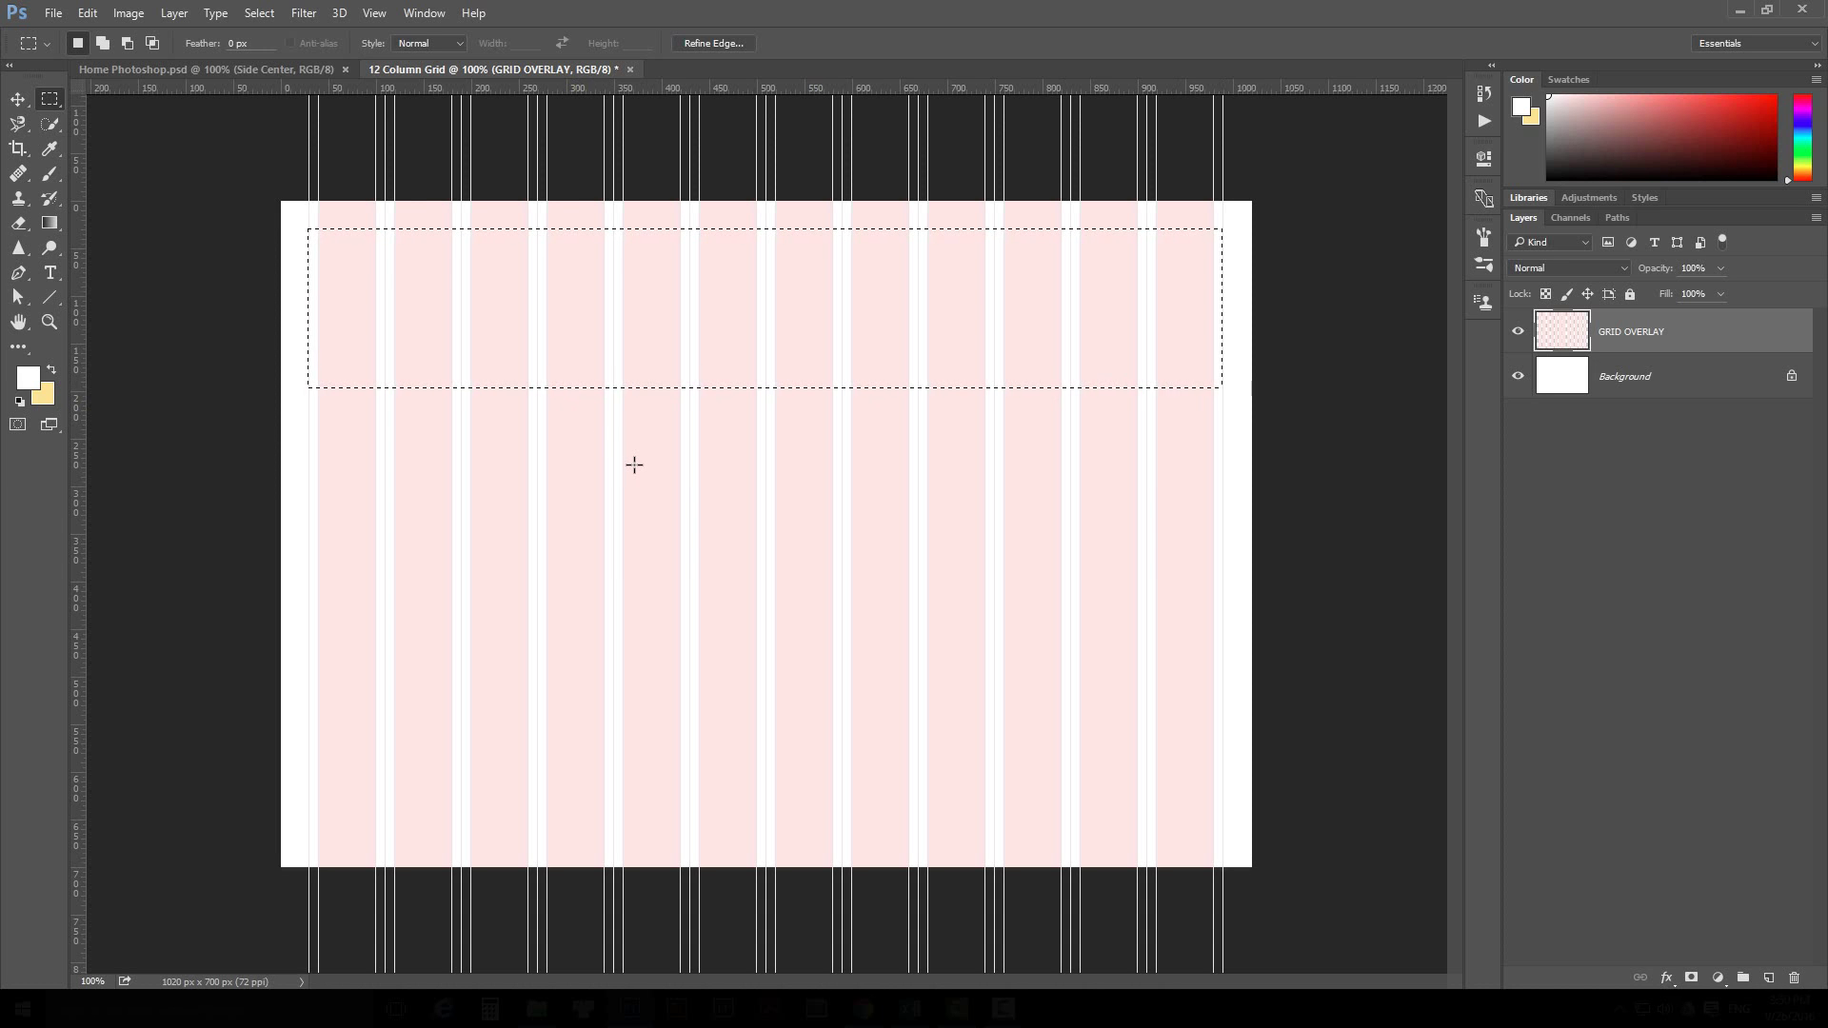
pyautogui.hotkey('ctrl', 'd')
pyautogui.moveTo(308, 216); pyautogui.dragTo(1222, 485)
pyautogui.hotkey('ctrl', 'd')
# Hide the GRID OVERLAY layer and view the whole canvas at 50%
pyautogui.click(1519, 331)
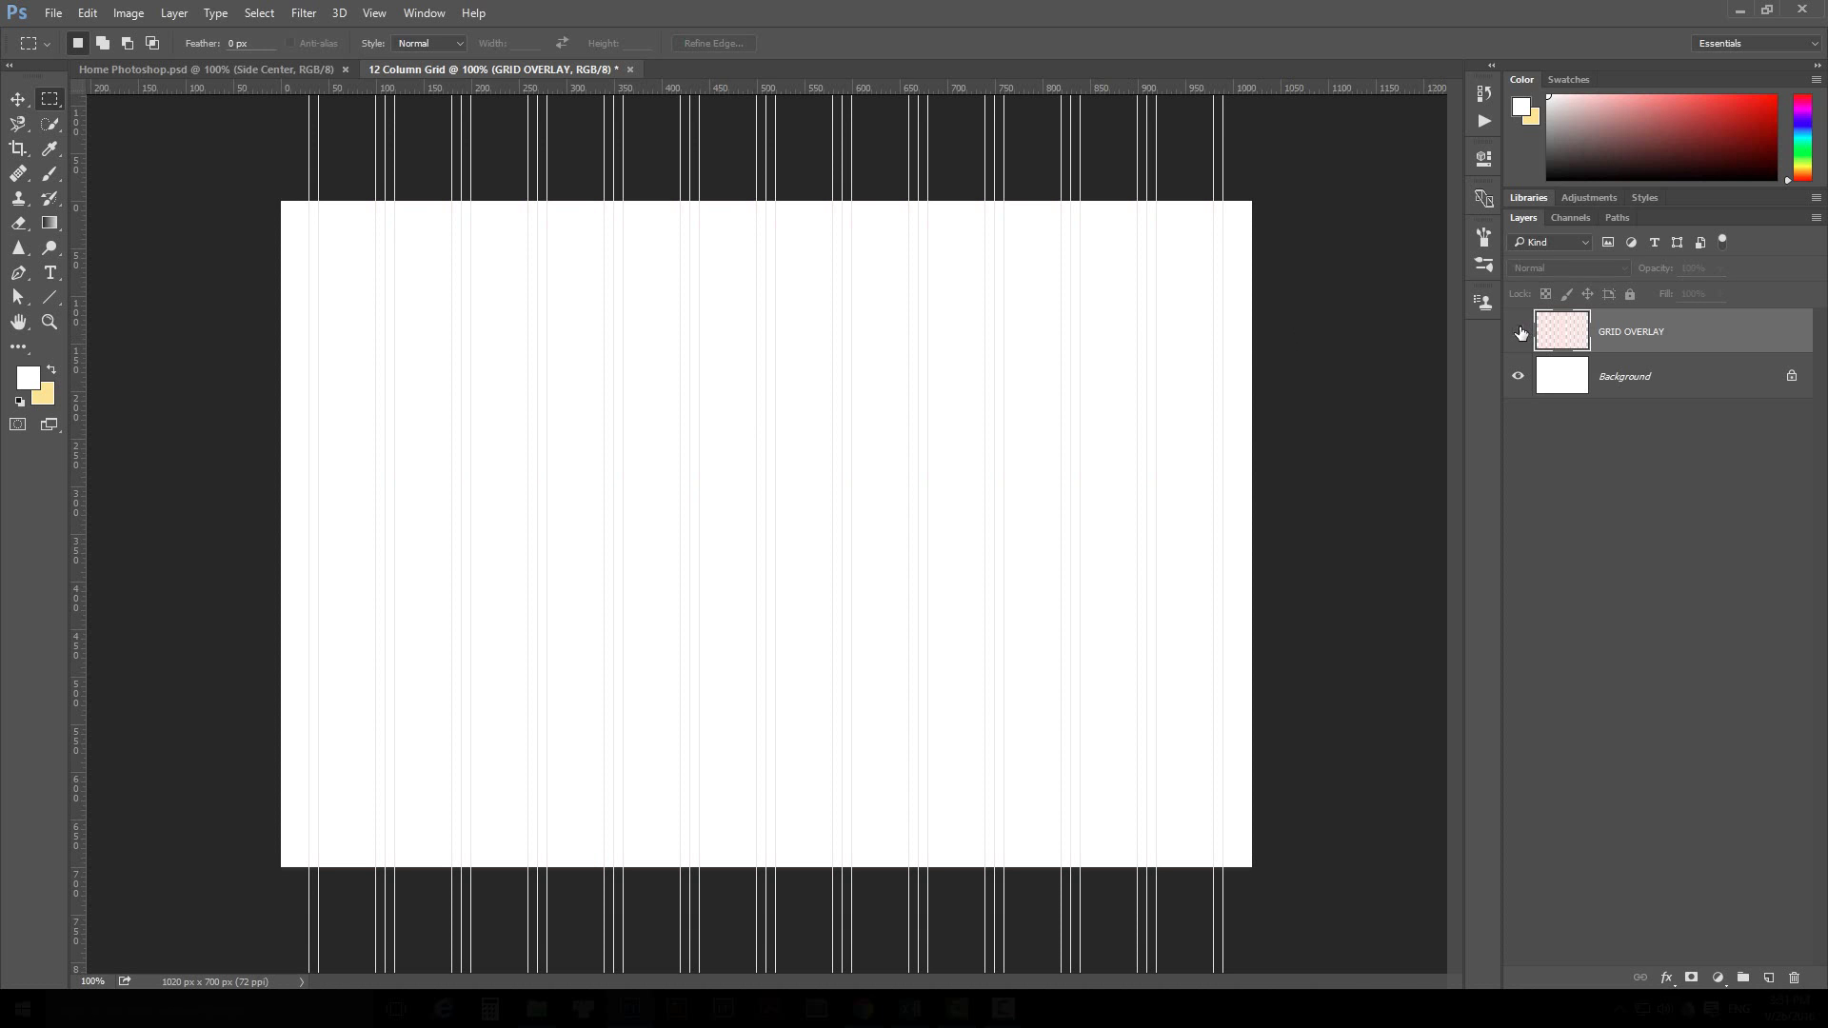
pyautogui.keyDown('alt'); pyautogui.click(811, 473); pyautogui.keyUp('alt')
pyautogui.keyDown('alt'); pyautogui.click(809, 473); pyautogui.keyUp('alt')
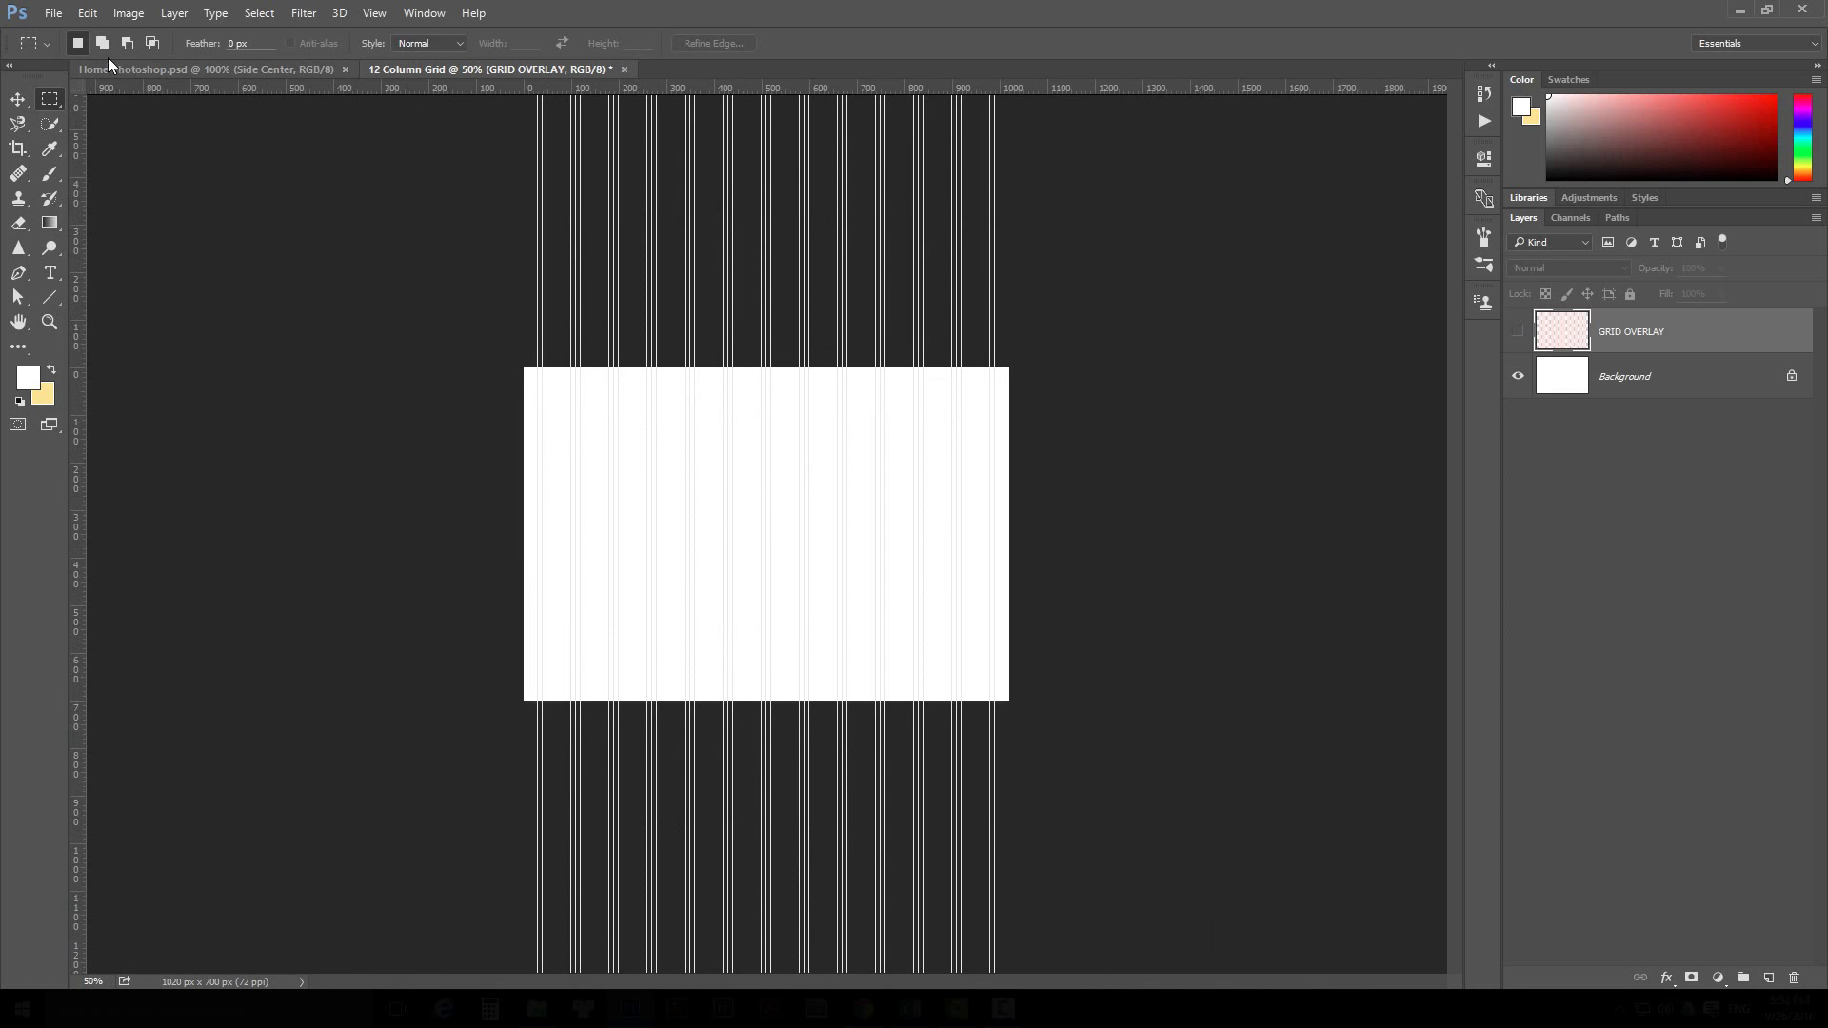
pyautogui.click(53, 13)
pyautogui.click(116, 204)
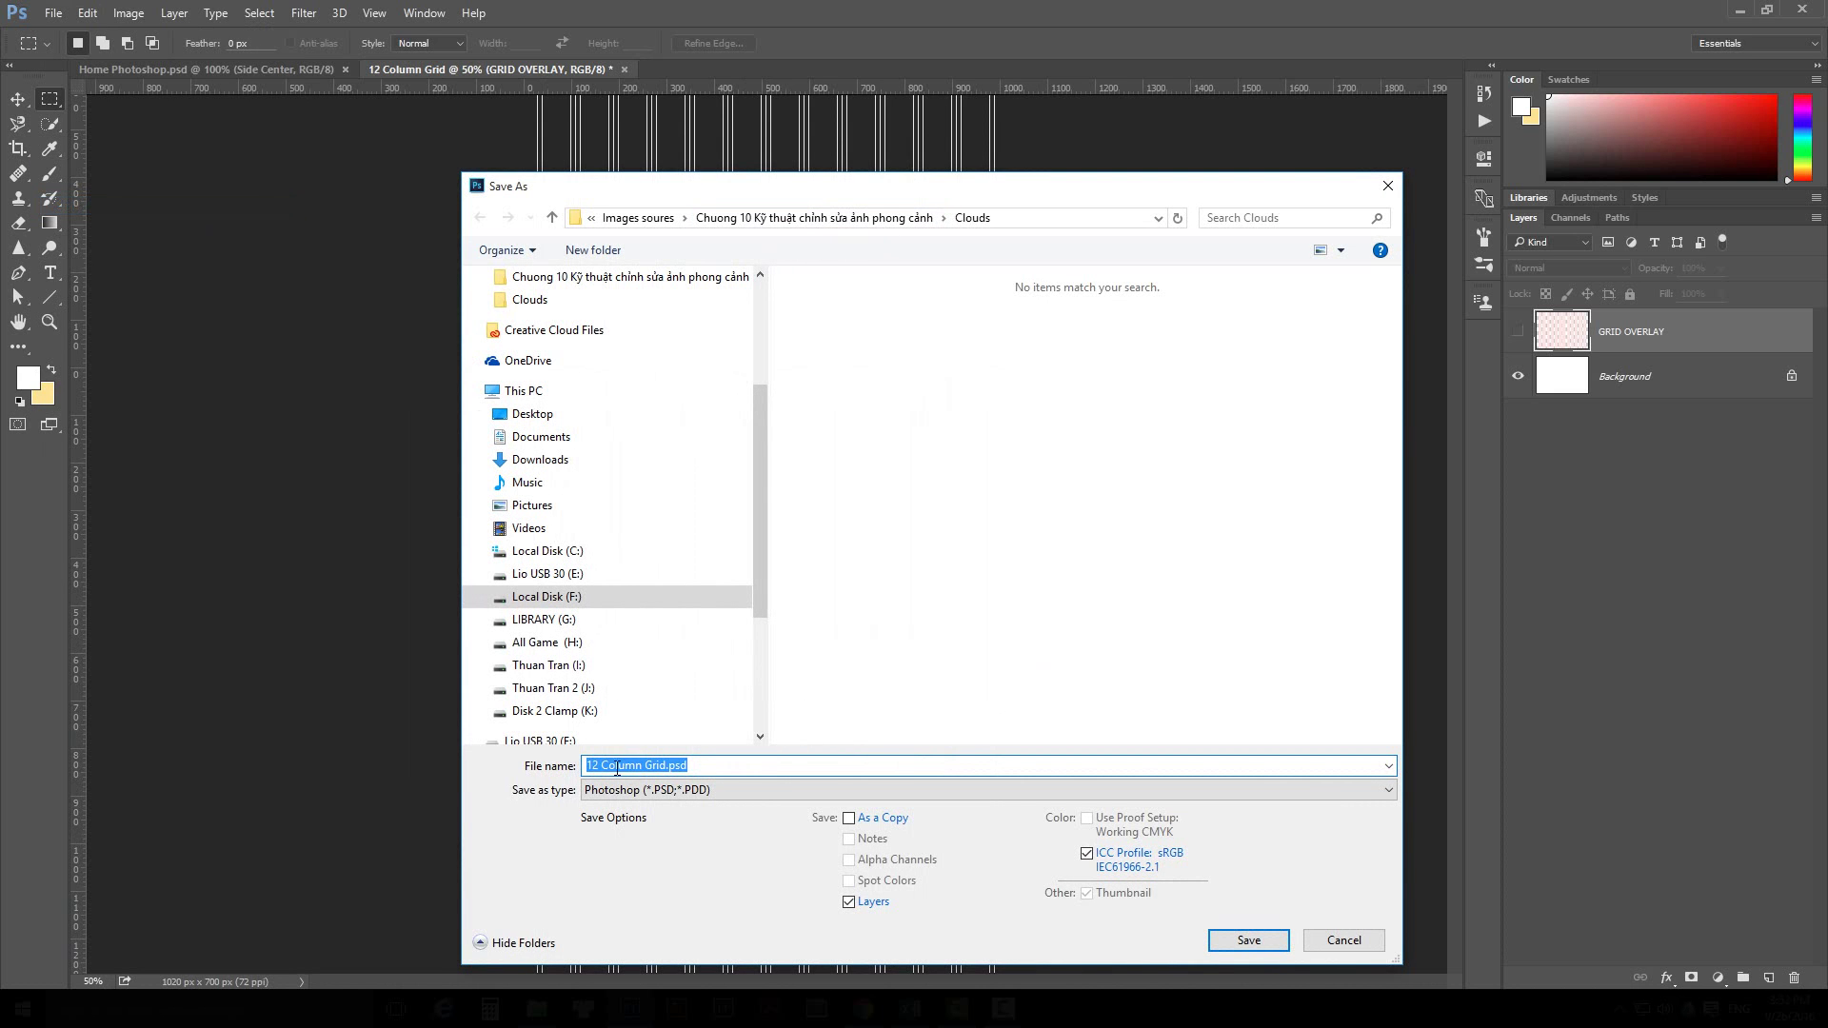
pyautogui.click(1344, 940)
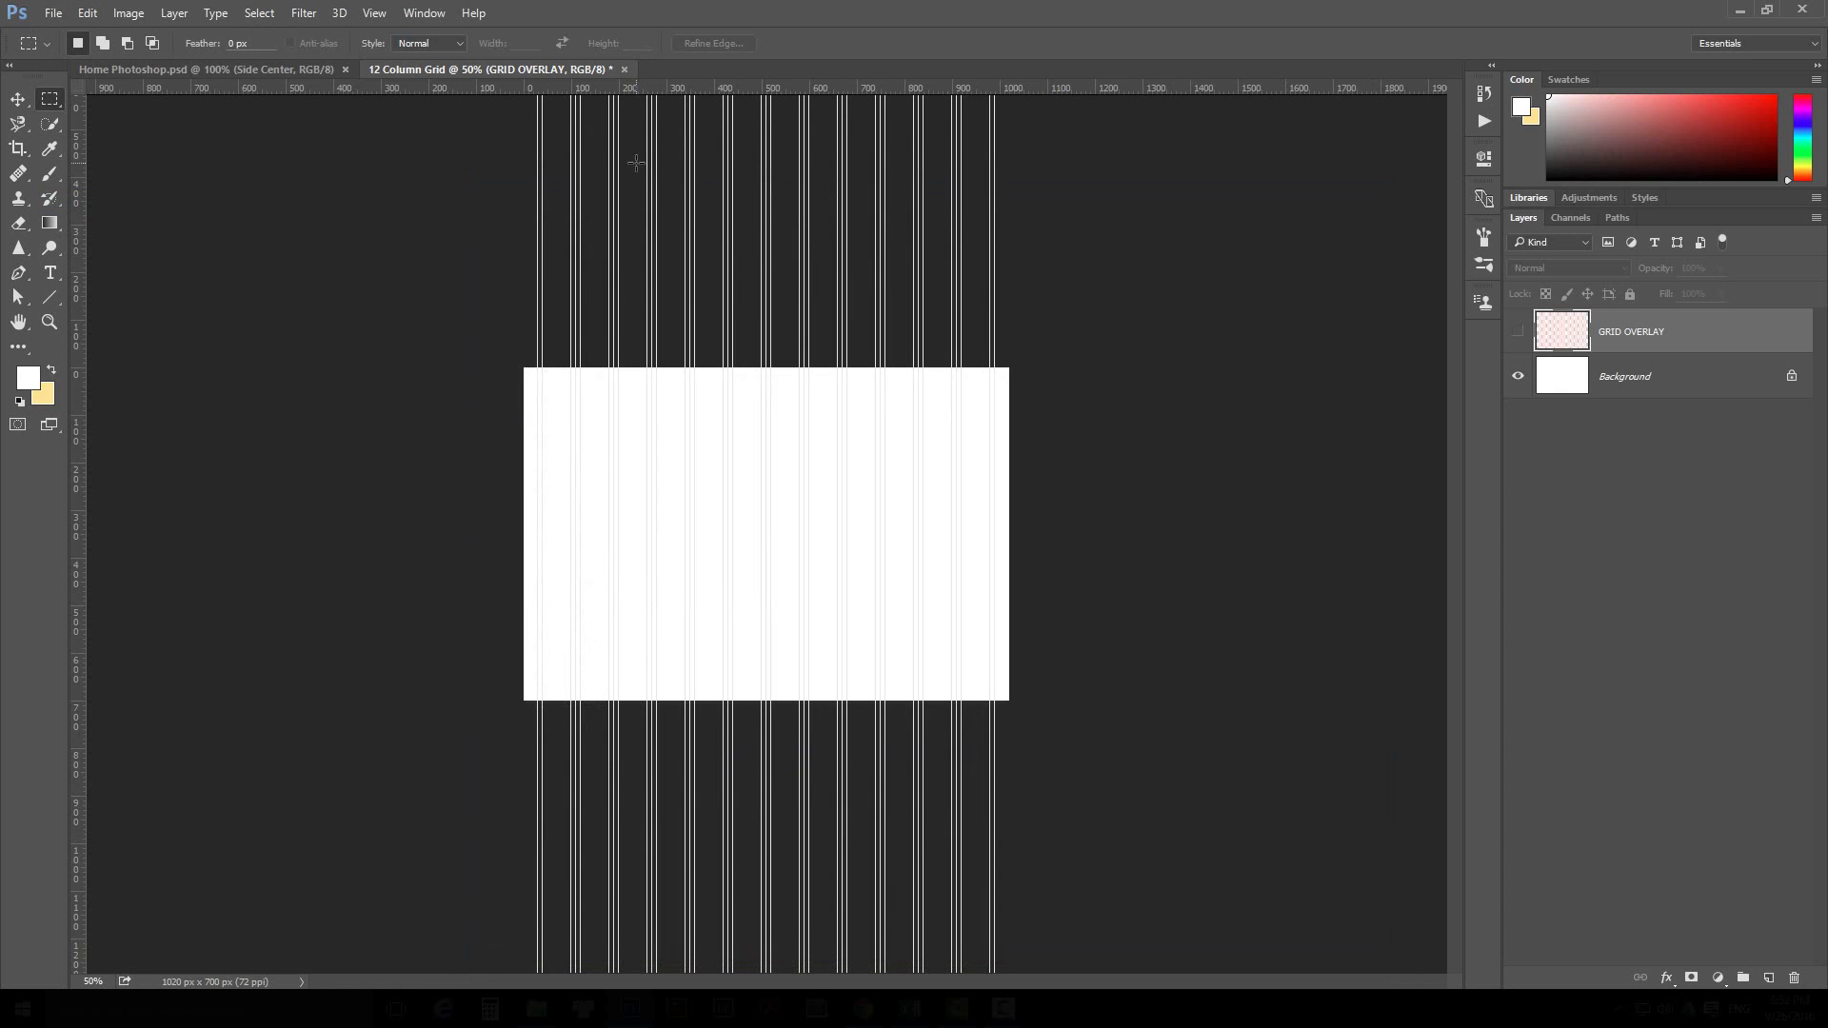
# Mark the content area between the outermost guides along the canvas's upper edge with a rectangular marquee, and clear the selection
pyautogui.keyDown('ctrl'); pyautogui.click(844, 472); pyautogui.keyUp('ctrl')
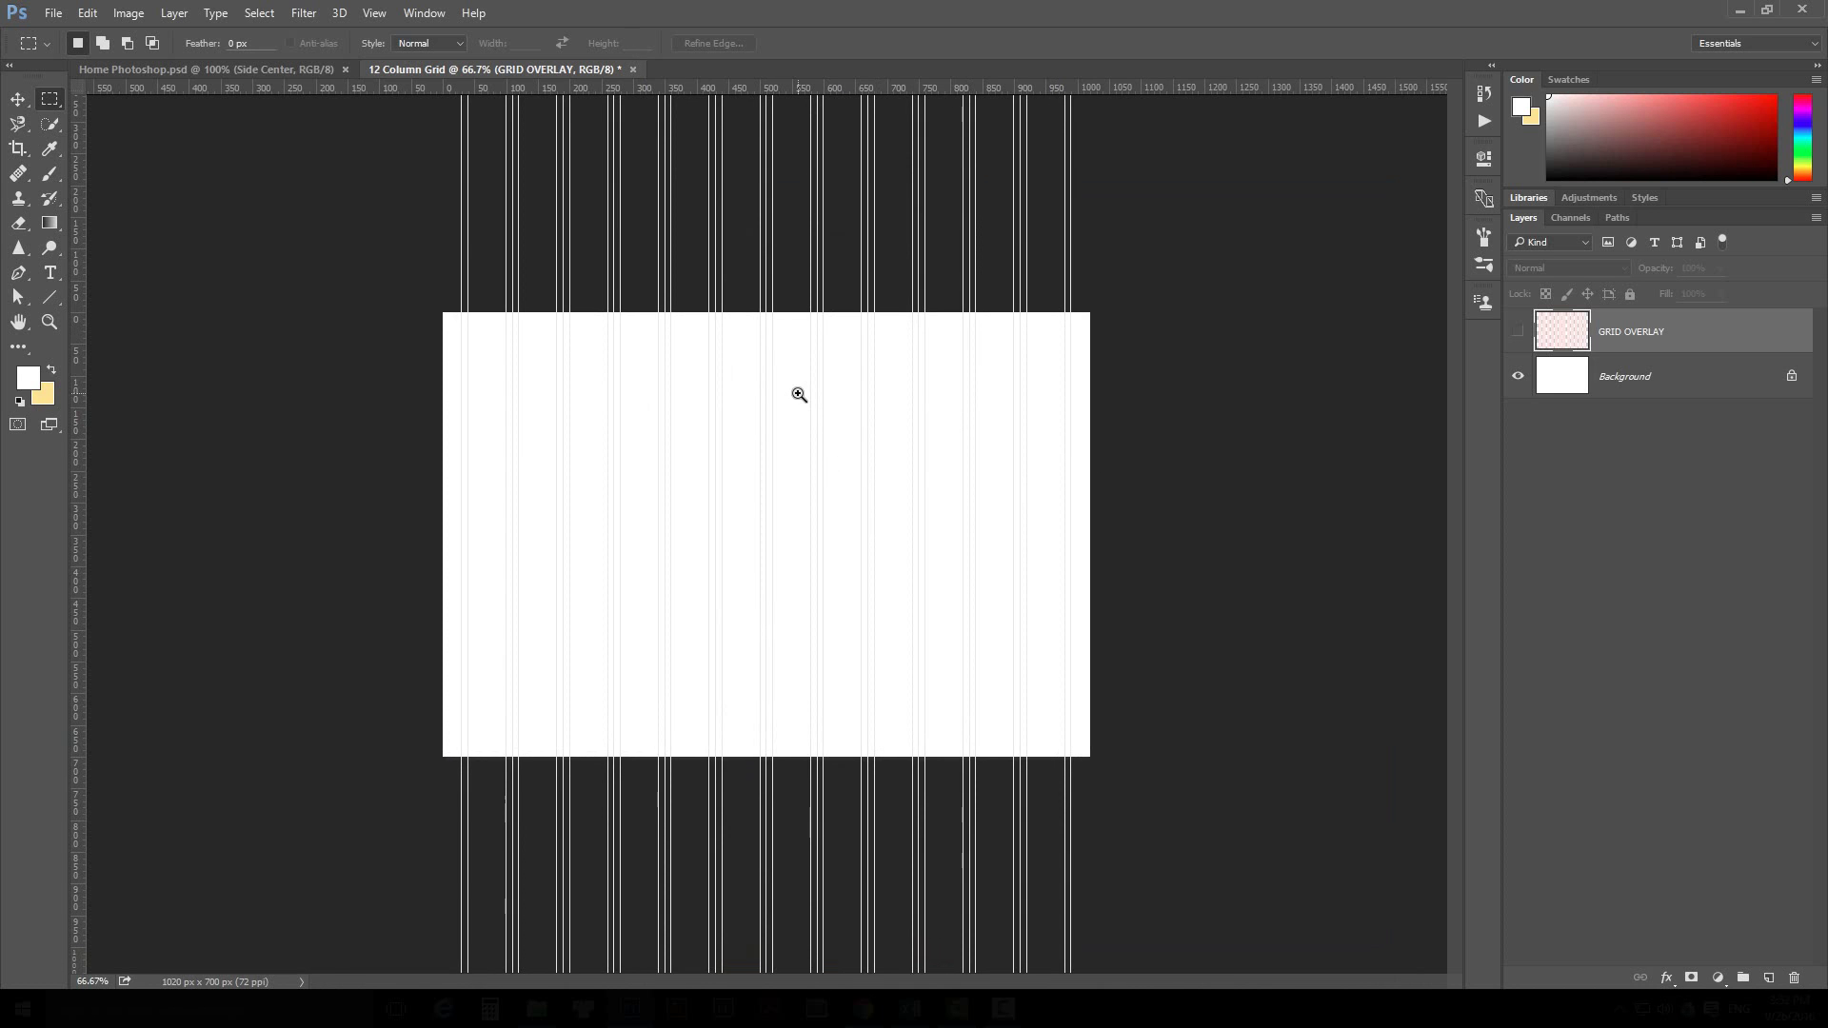
pyautogui.keyDown('ctrl'); pyautogui.click(866, 402); pyautogui.keyUp('ctrl')
pyautogui.keyDown('ctrl'); pyautogui.keyDown('alt'); pyautogui.click(836, 407); pyautogui.keyUp('alt'); pyautogui.keyUp('ctrl')
pyautogui.hotkey('ctrl', '-')
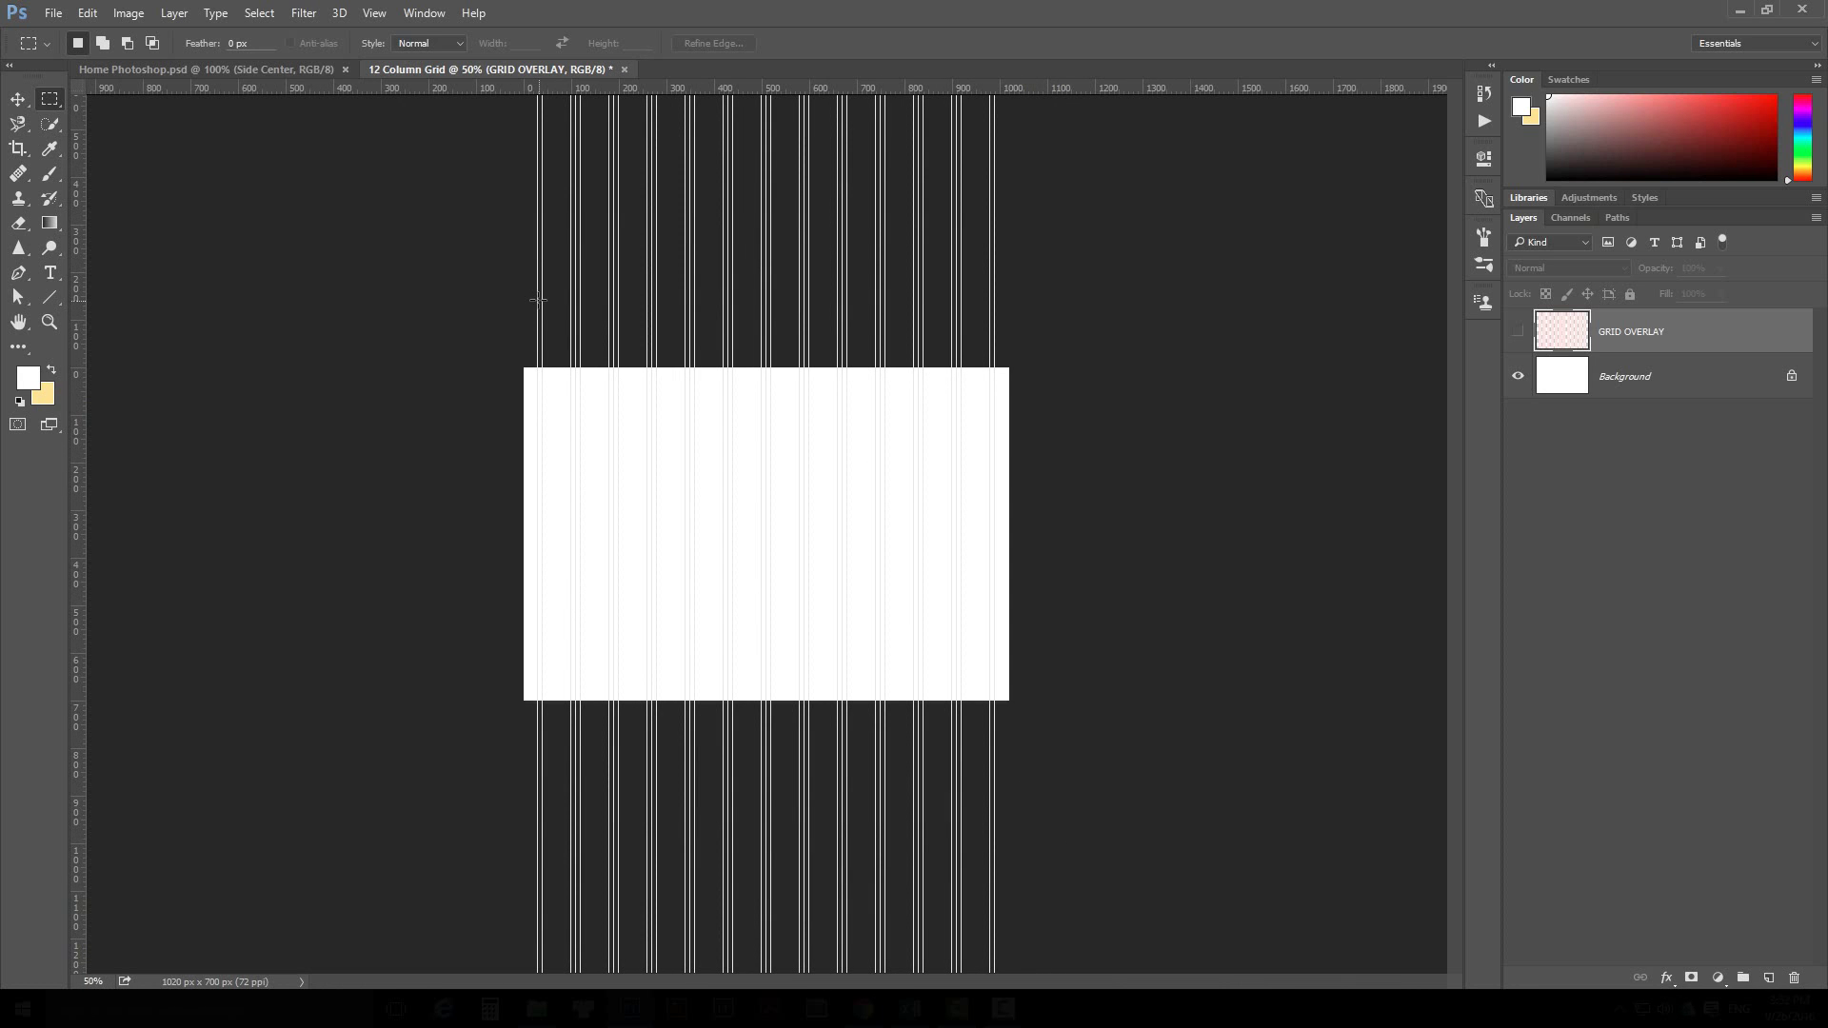
pyautogui.moveTo(536, 368); pyautogui.dragTo(994, 454)
pyautogui.click(1133, 470)
# Enlarge the canvas evenly around its centre to about 2178 × 1460 px with the Crop tool
pyautogui.click(18, 148)
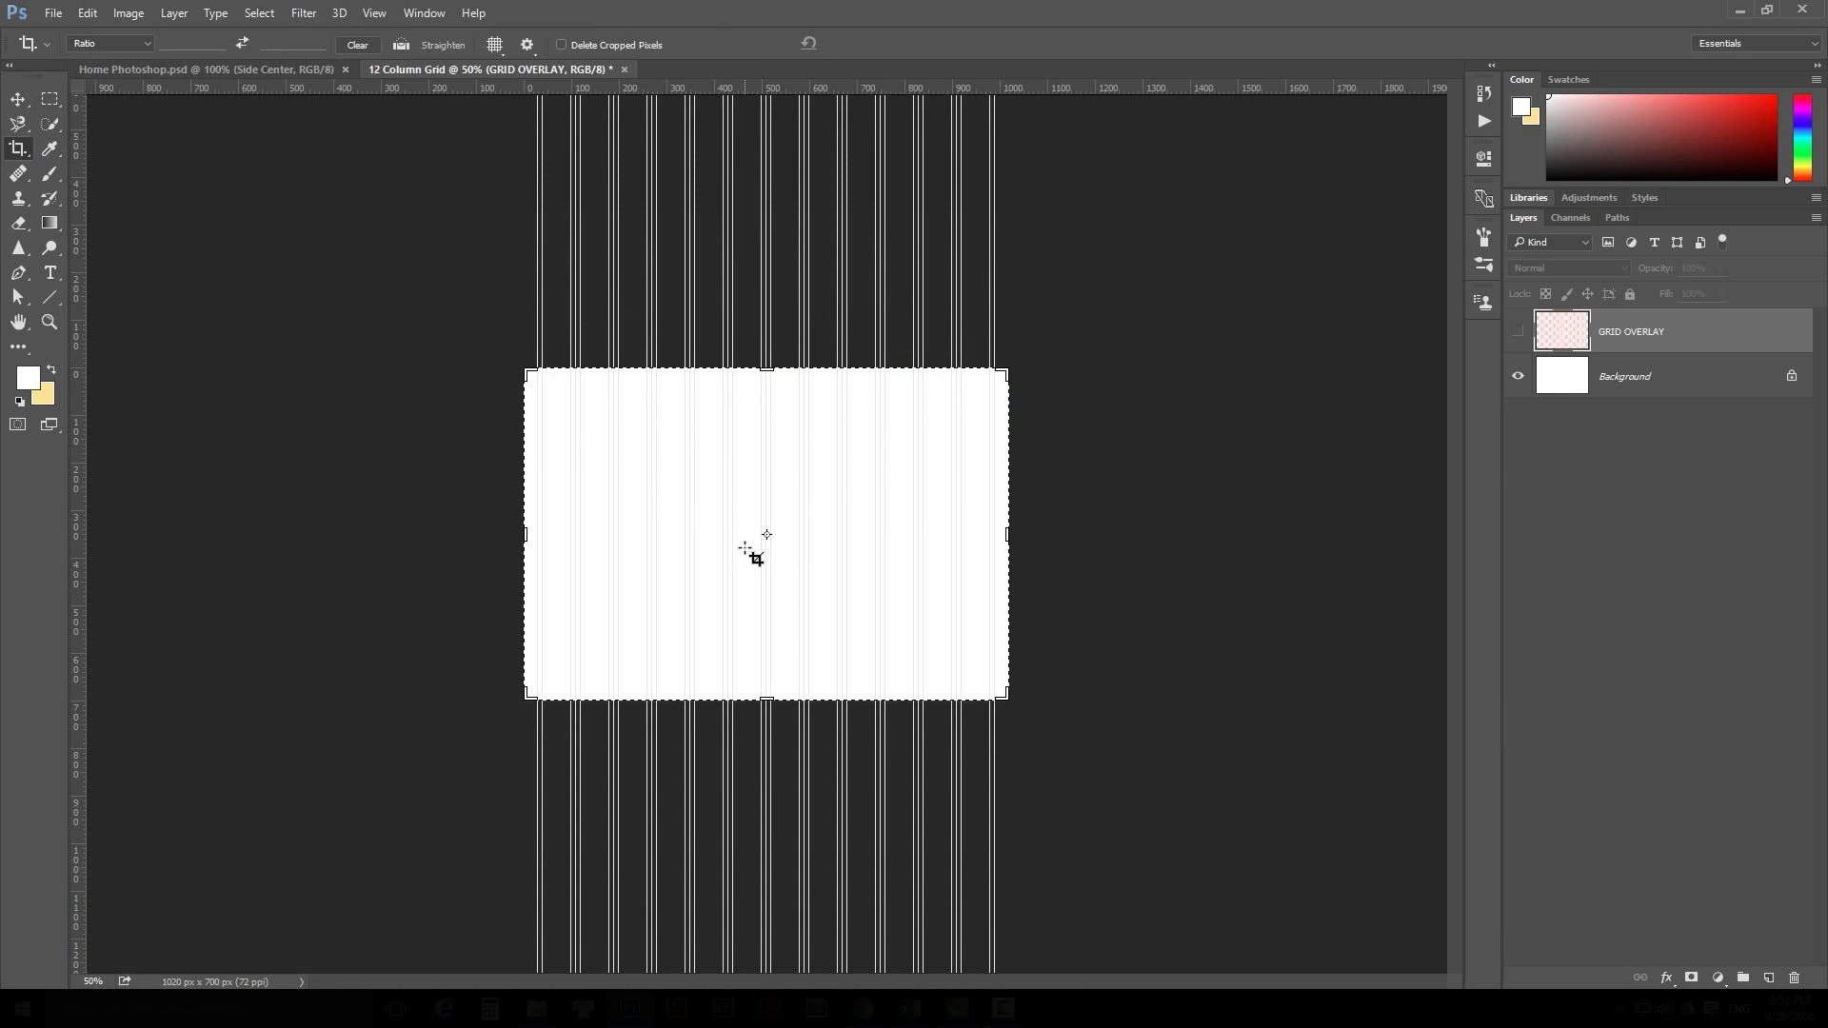
pyautogui.moveTo(771, 701); pyautogui.dragTo(771, 696)
pyautogui.moveTo(1011, 698); pyautogui.dragTo(1253, 893)
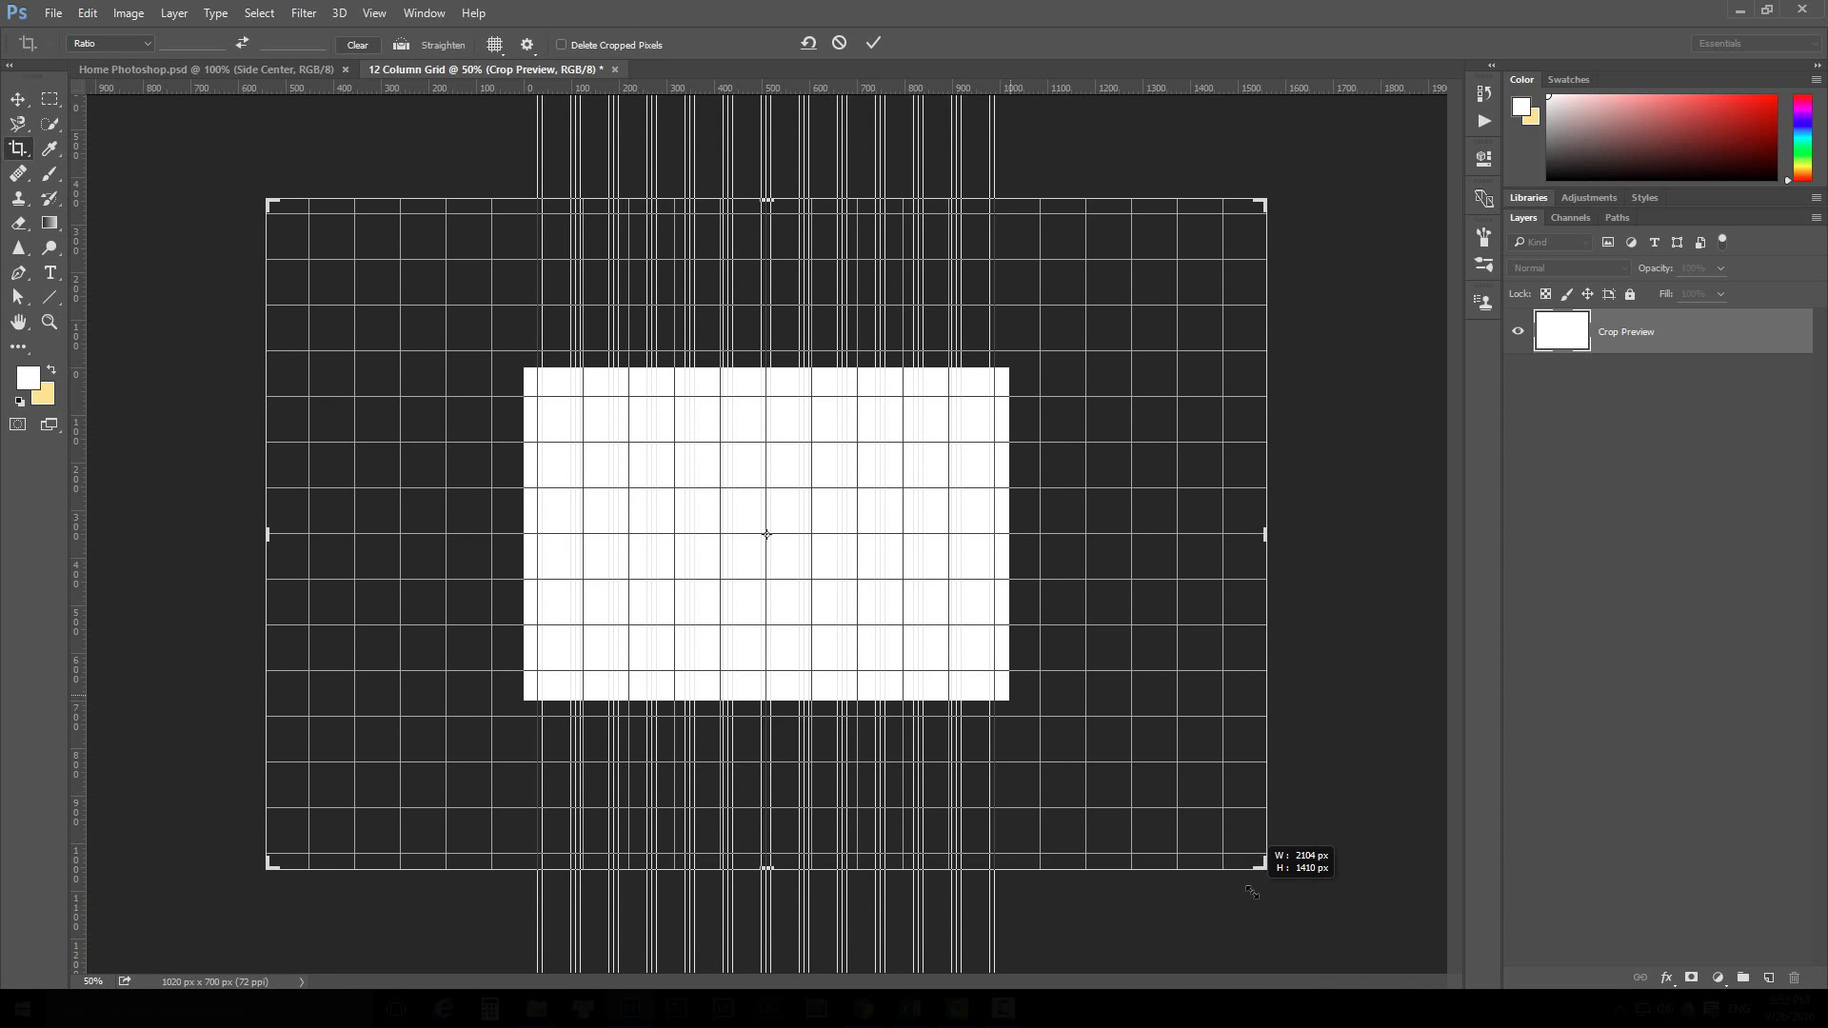
pyautogui.moveTo(1253, 893)
pyautogui.mouseDown()
pyautogui.moveTo(1167, 766)
pyautogui.moveTo(1244, 868)
pyautogui.mouseUp()
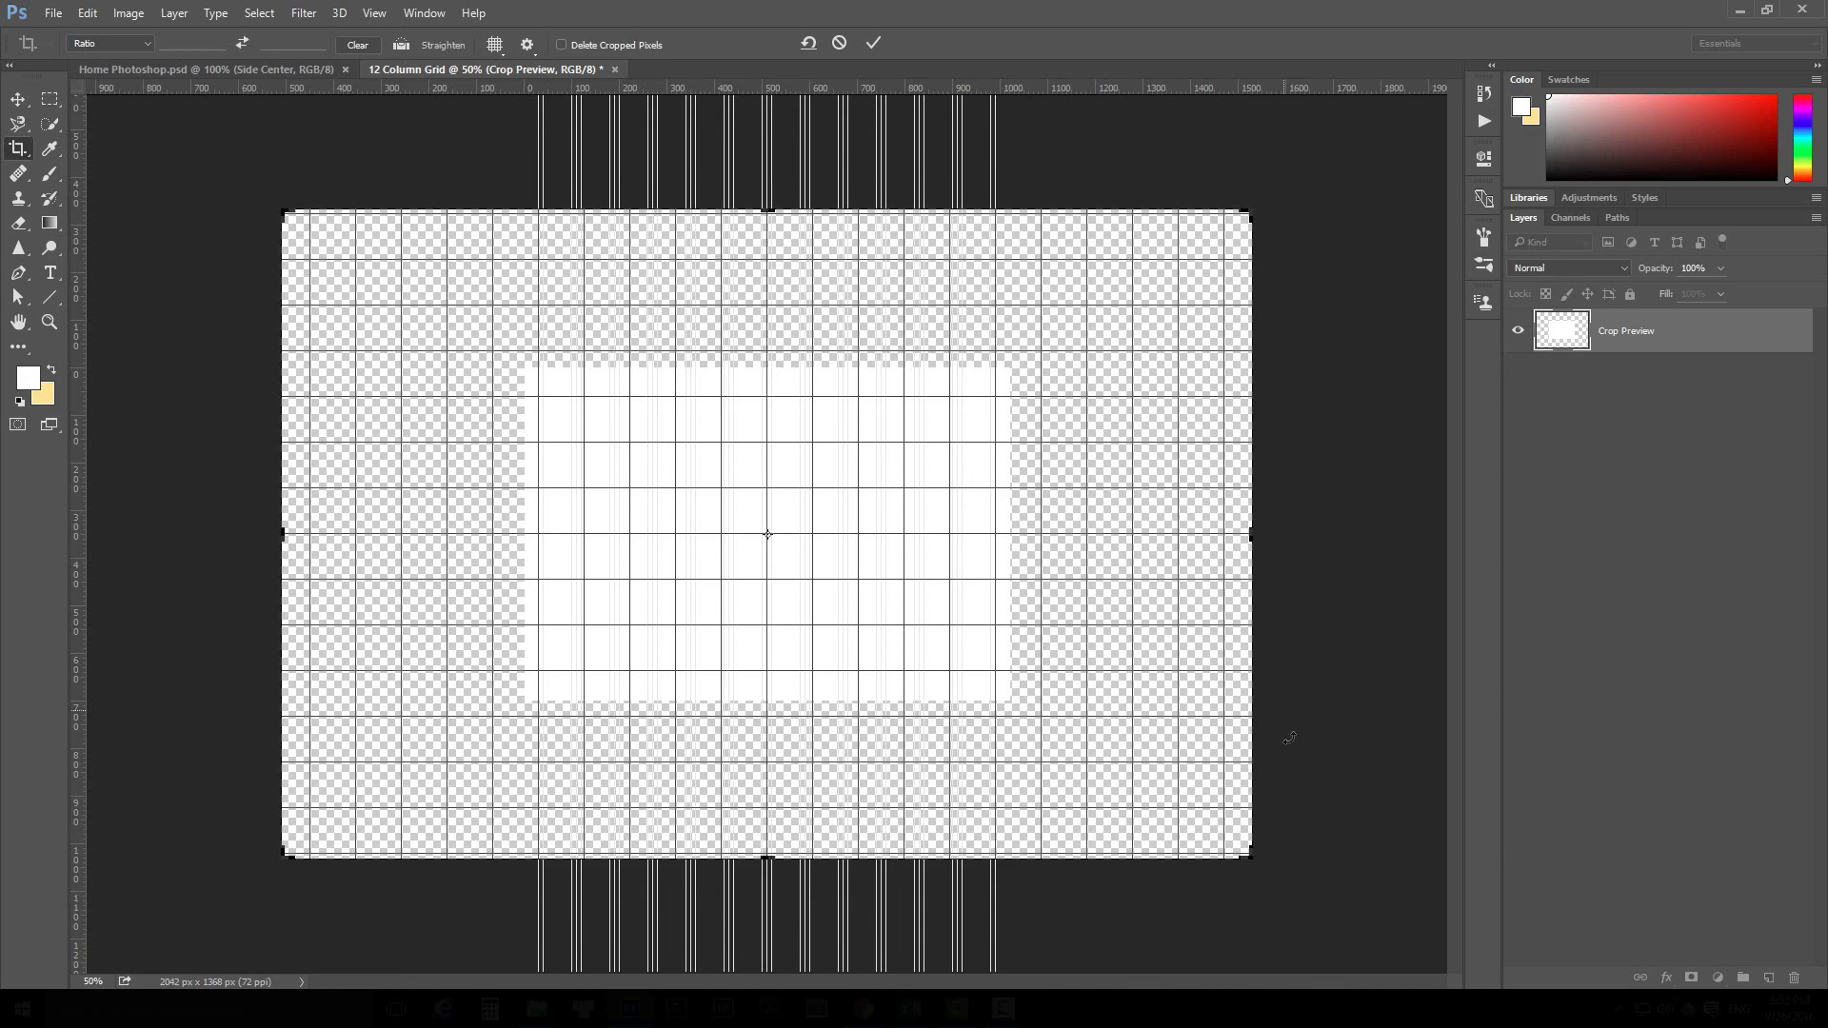
pyautogui.moveTo(1250, 857); pyautogui.dragTo(1283, 876)
pyautogui.press('Return')
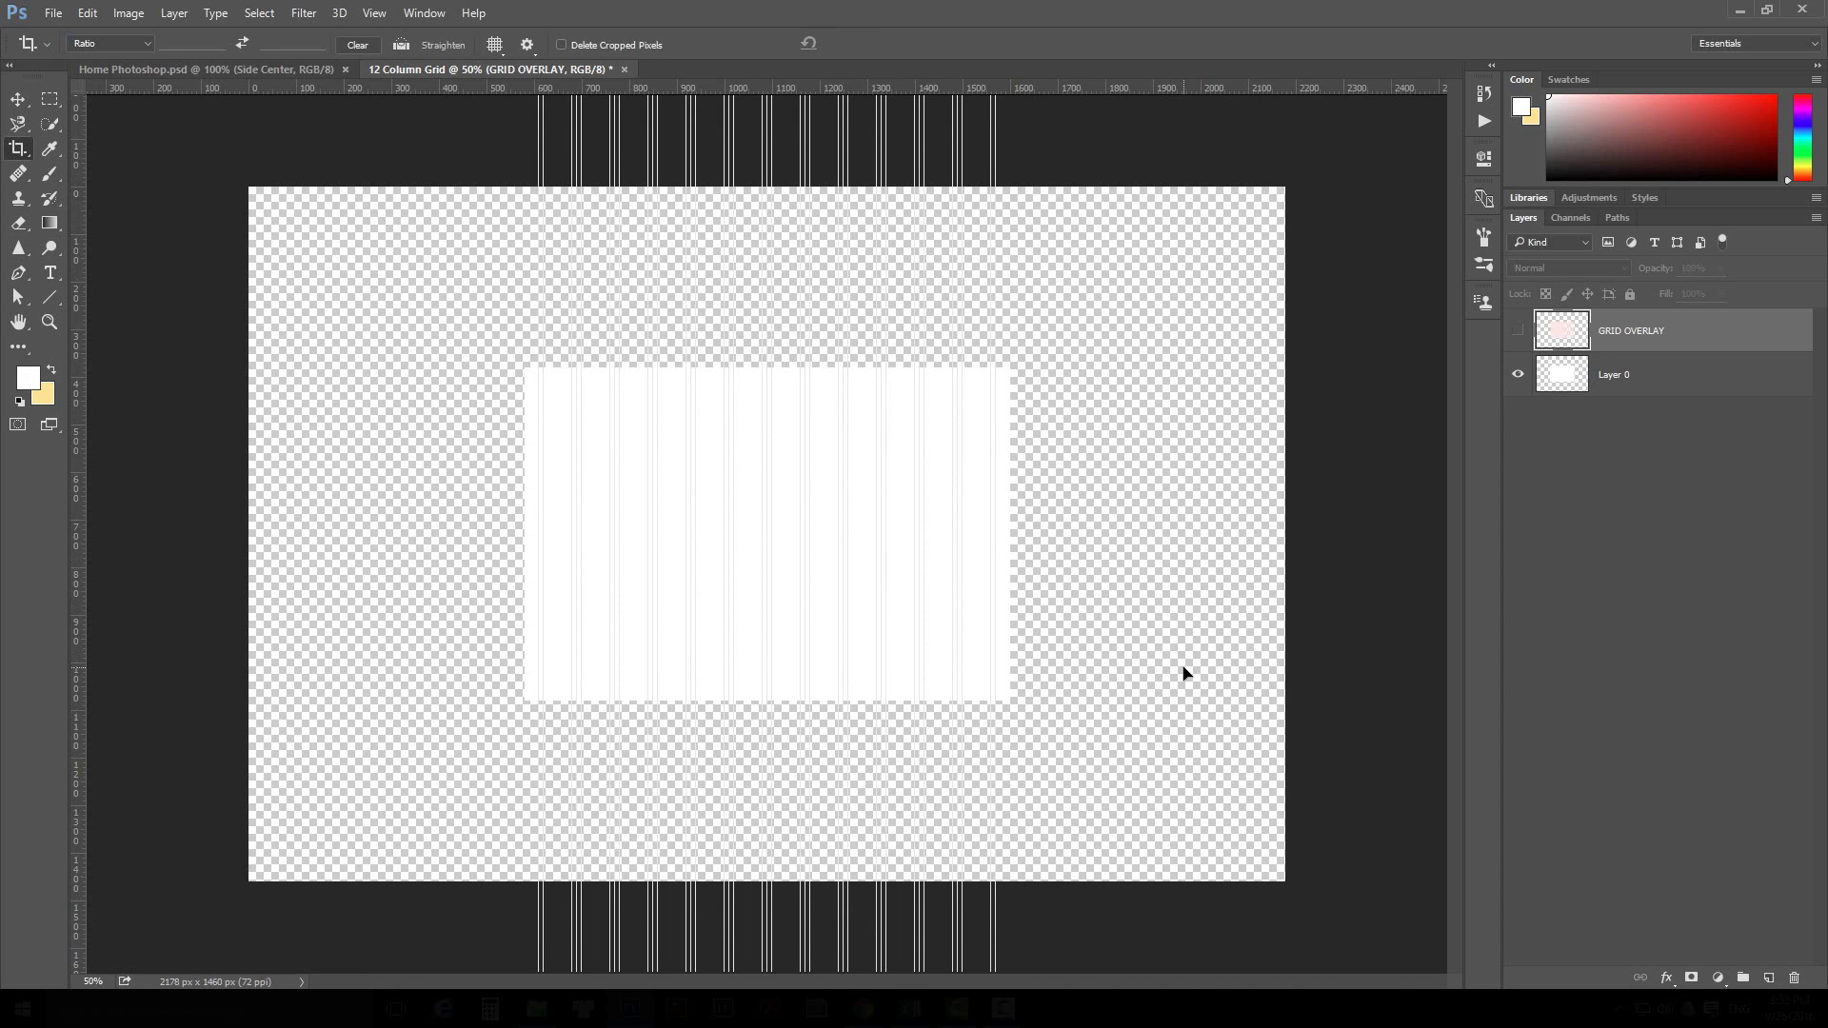
# Switch to Home Photoshop.psd, outline its central content area with a rectangular marquee for comparison, and clear the selection
pyautogui.click(272, 71)
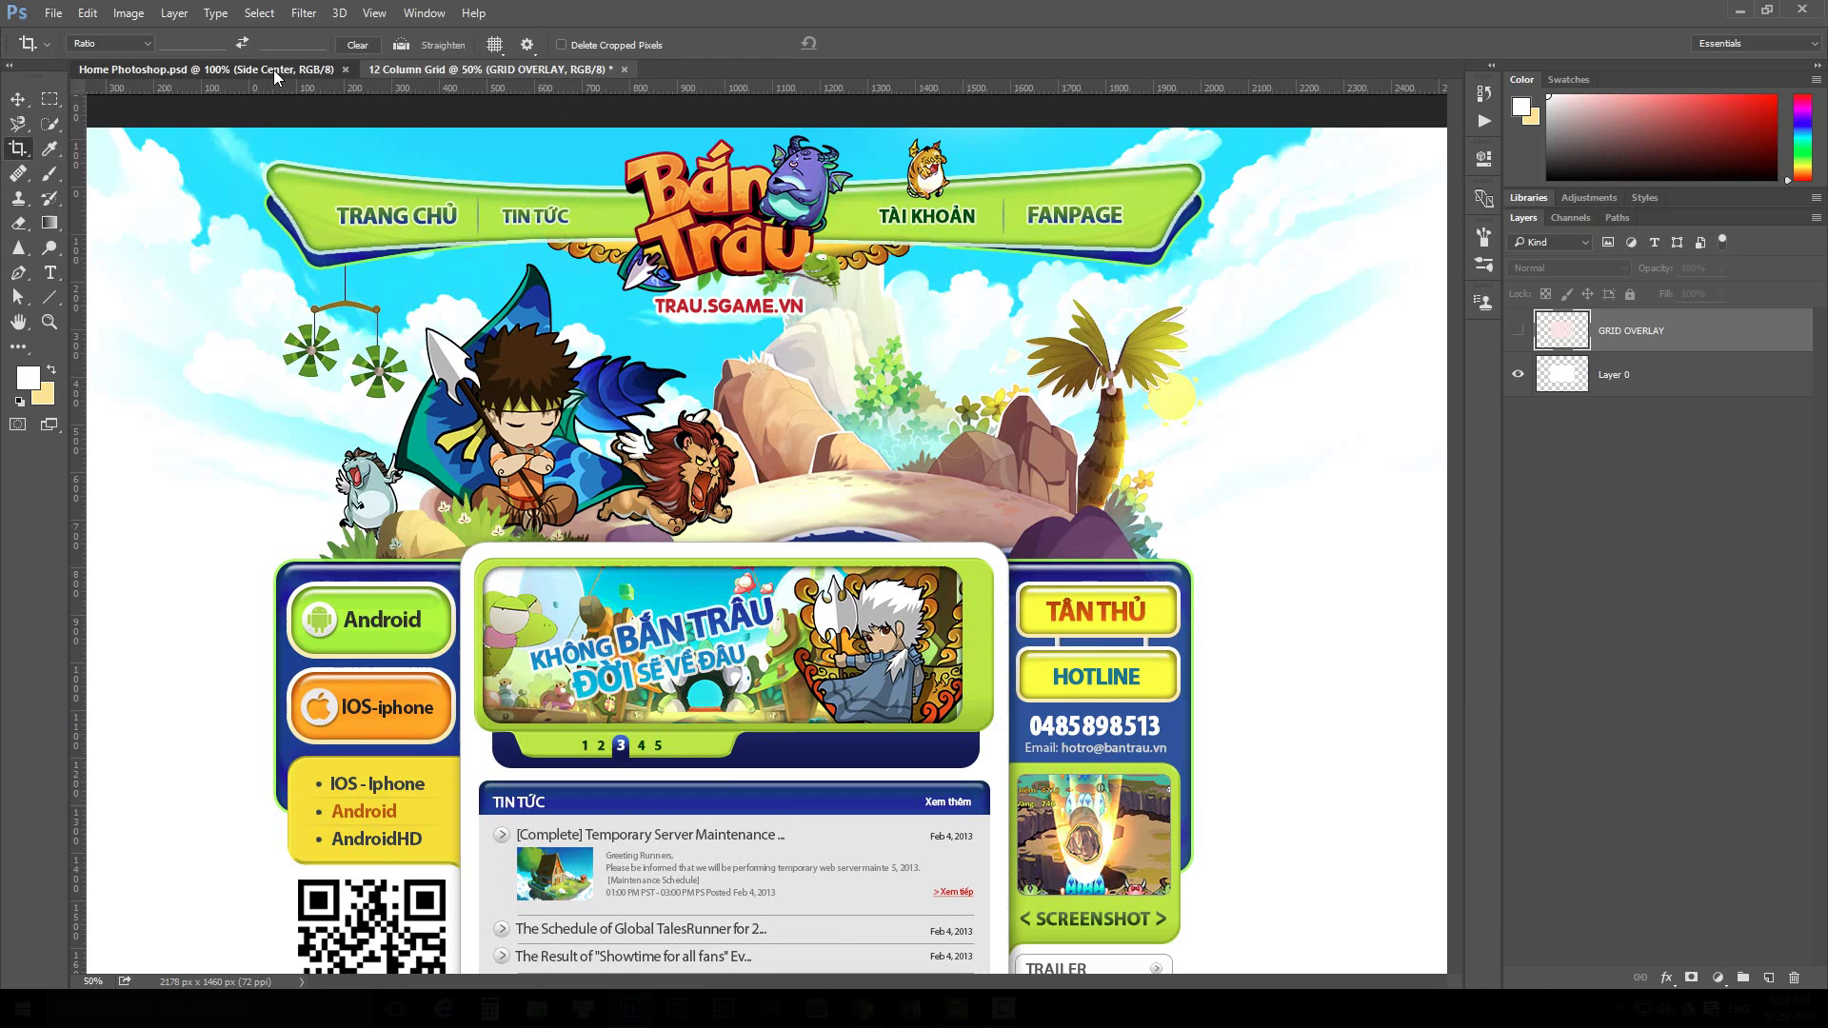
pyautogui.hotkey('ctrl', '-')
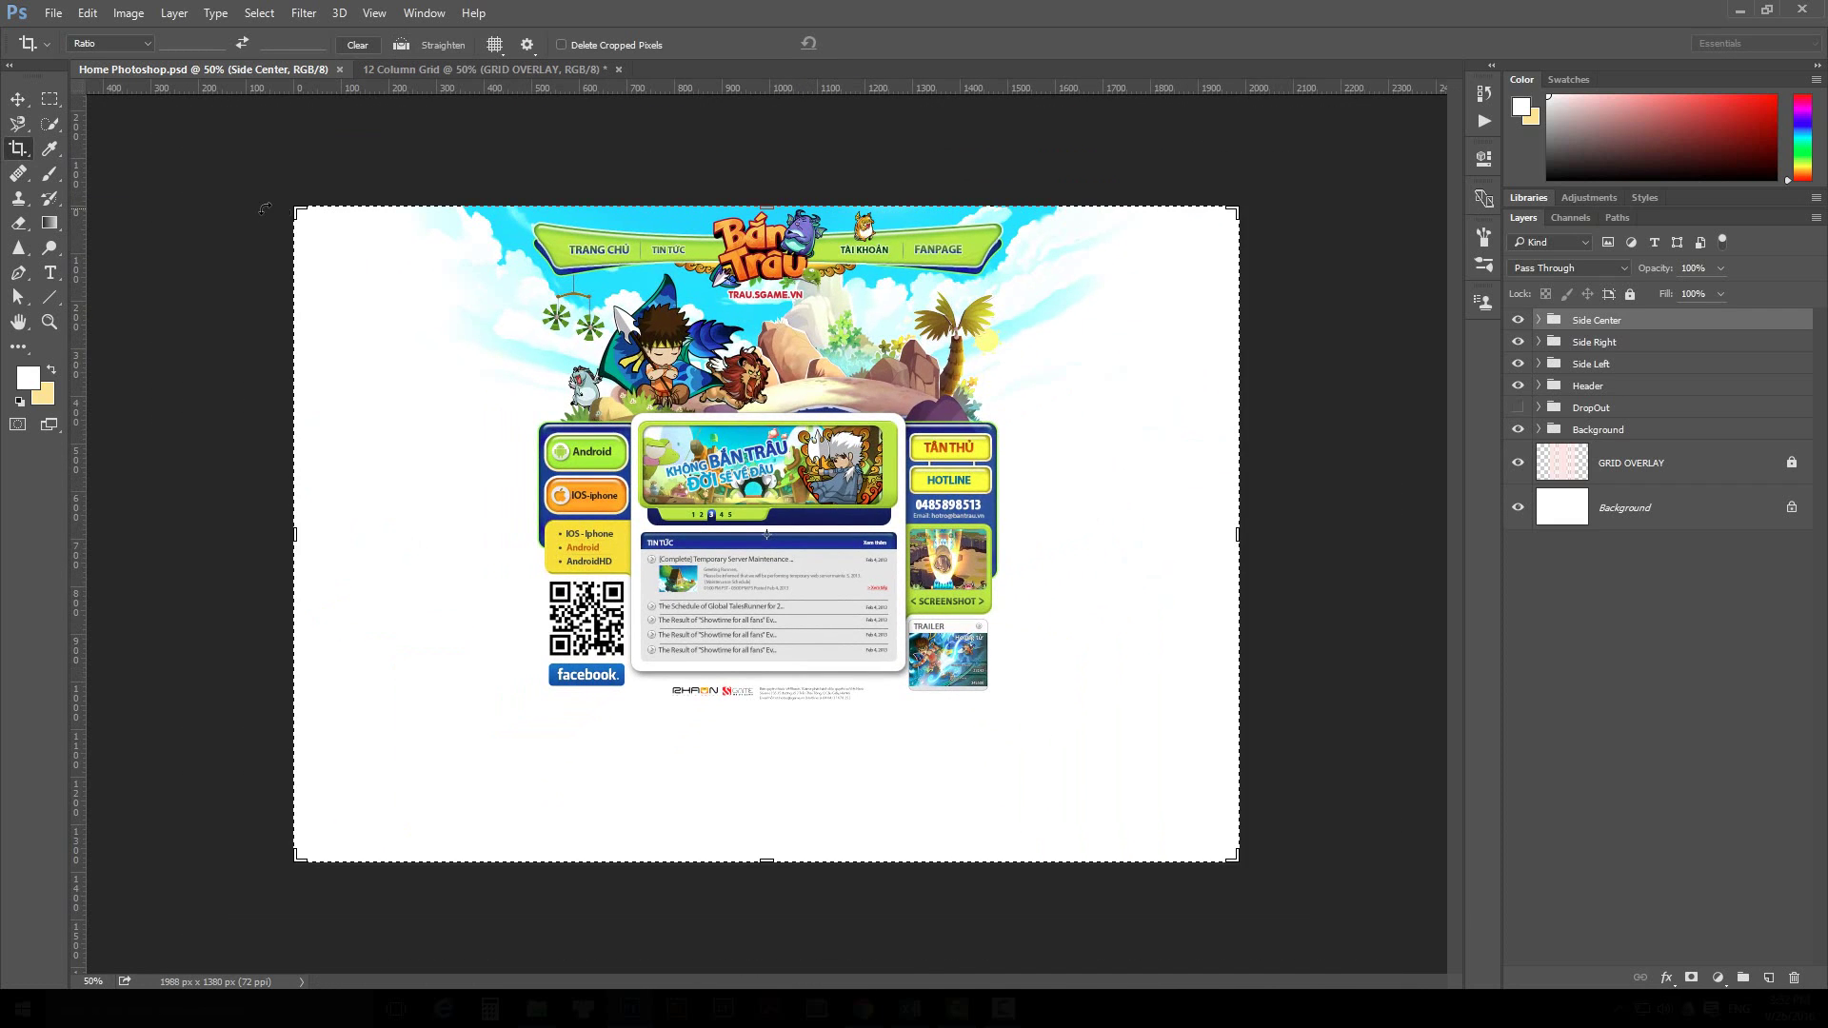
pyautogui.click(49, 98)
pyautogui.moveTo(530, 227); pyautogui.dragTo(997, 528)
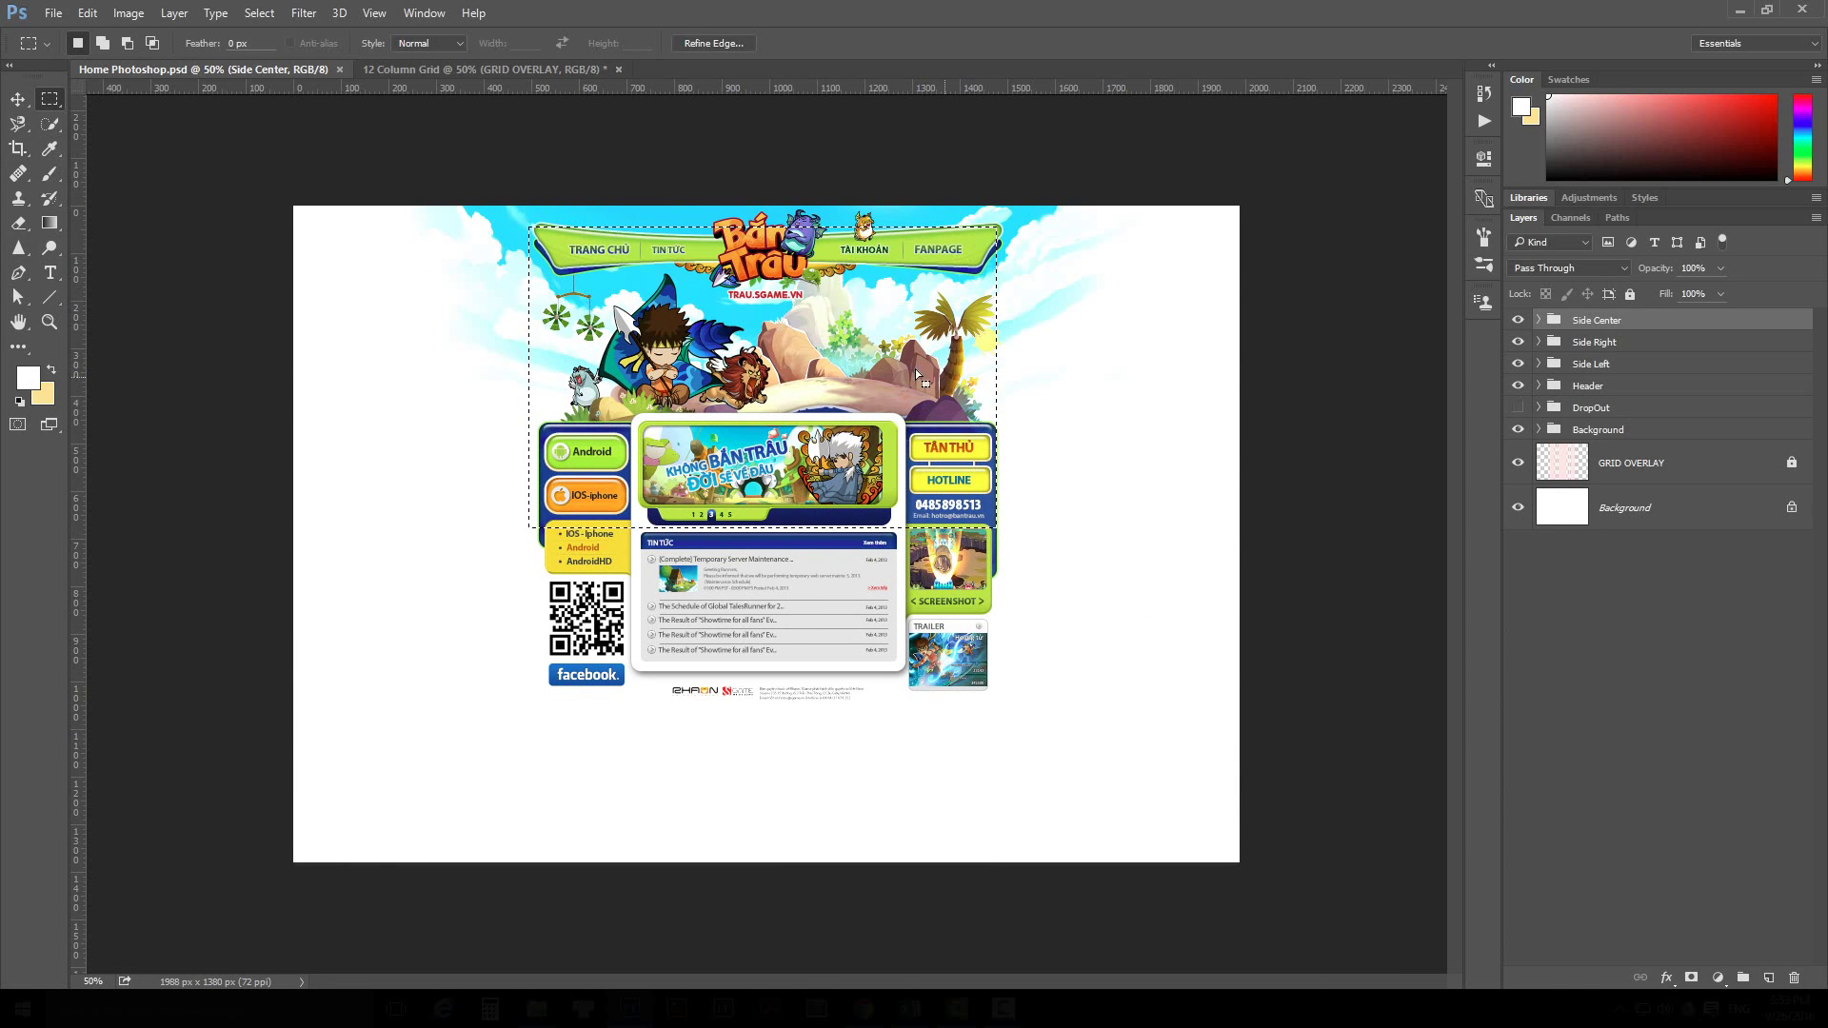
pyautogui.click(19, 98)
pyautogui.click(420, 413)
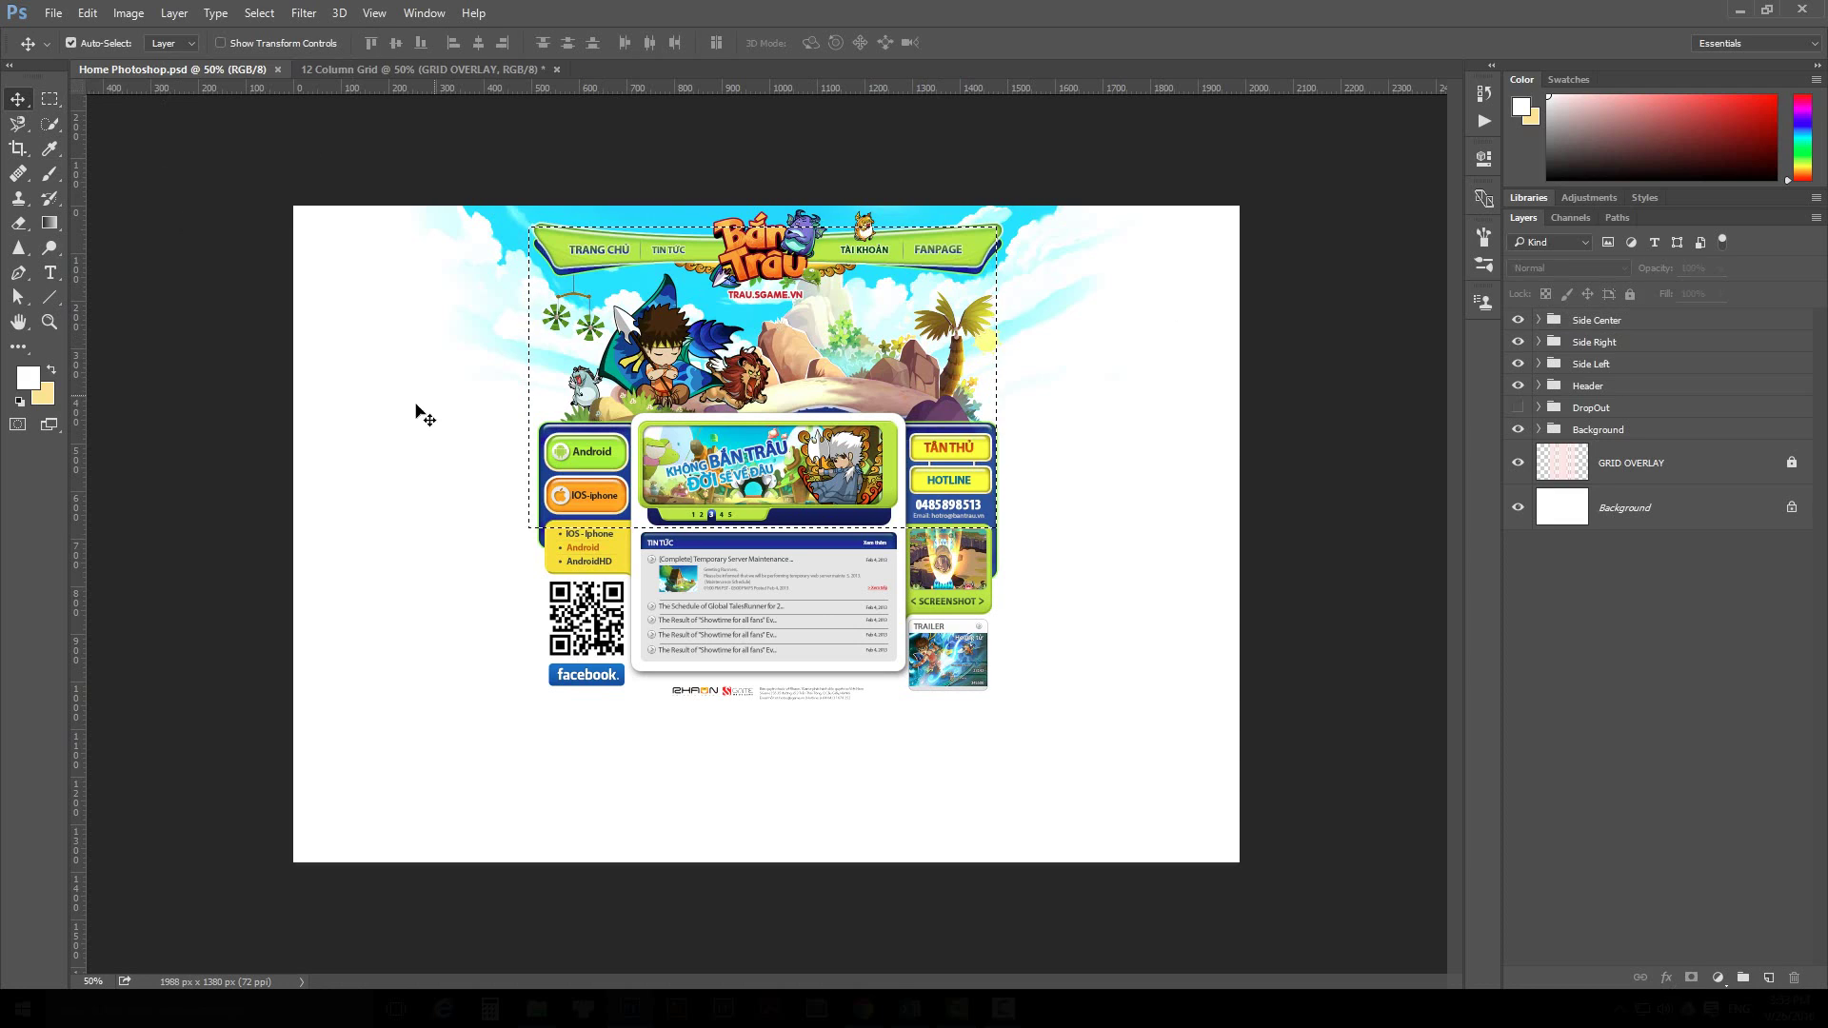
pyautogui.hotkey('ctrl', 'd')
# Return to the 12 Column Grid document and fill Layer 0 with the white foreground colour across the enlarged canvas
pyautogui.hotkey('ctrl', 'Tab')
pyautogui.click(1572, 382)
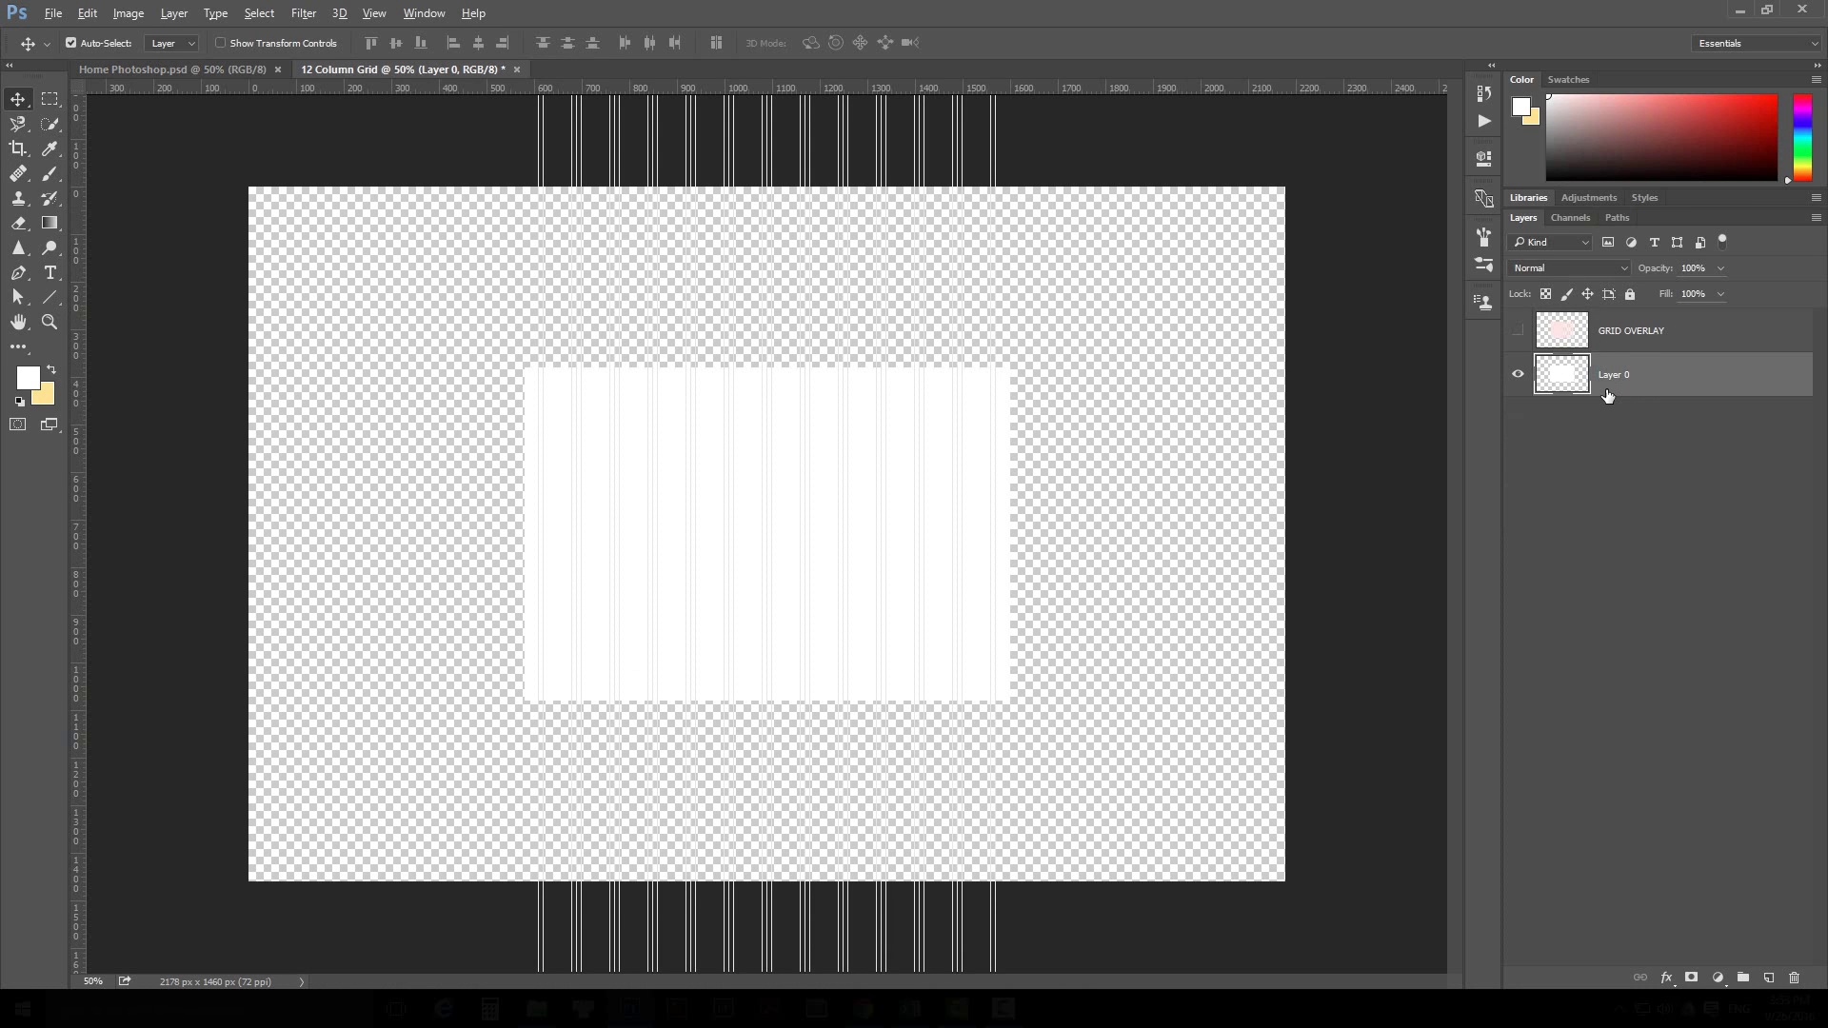
pyautogui.hotkey('alt', 'BackSpace')
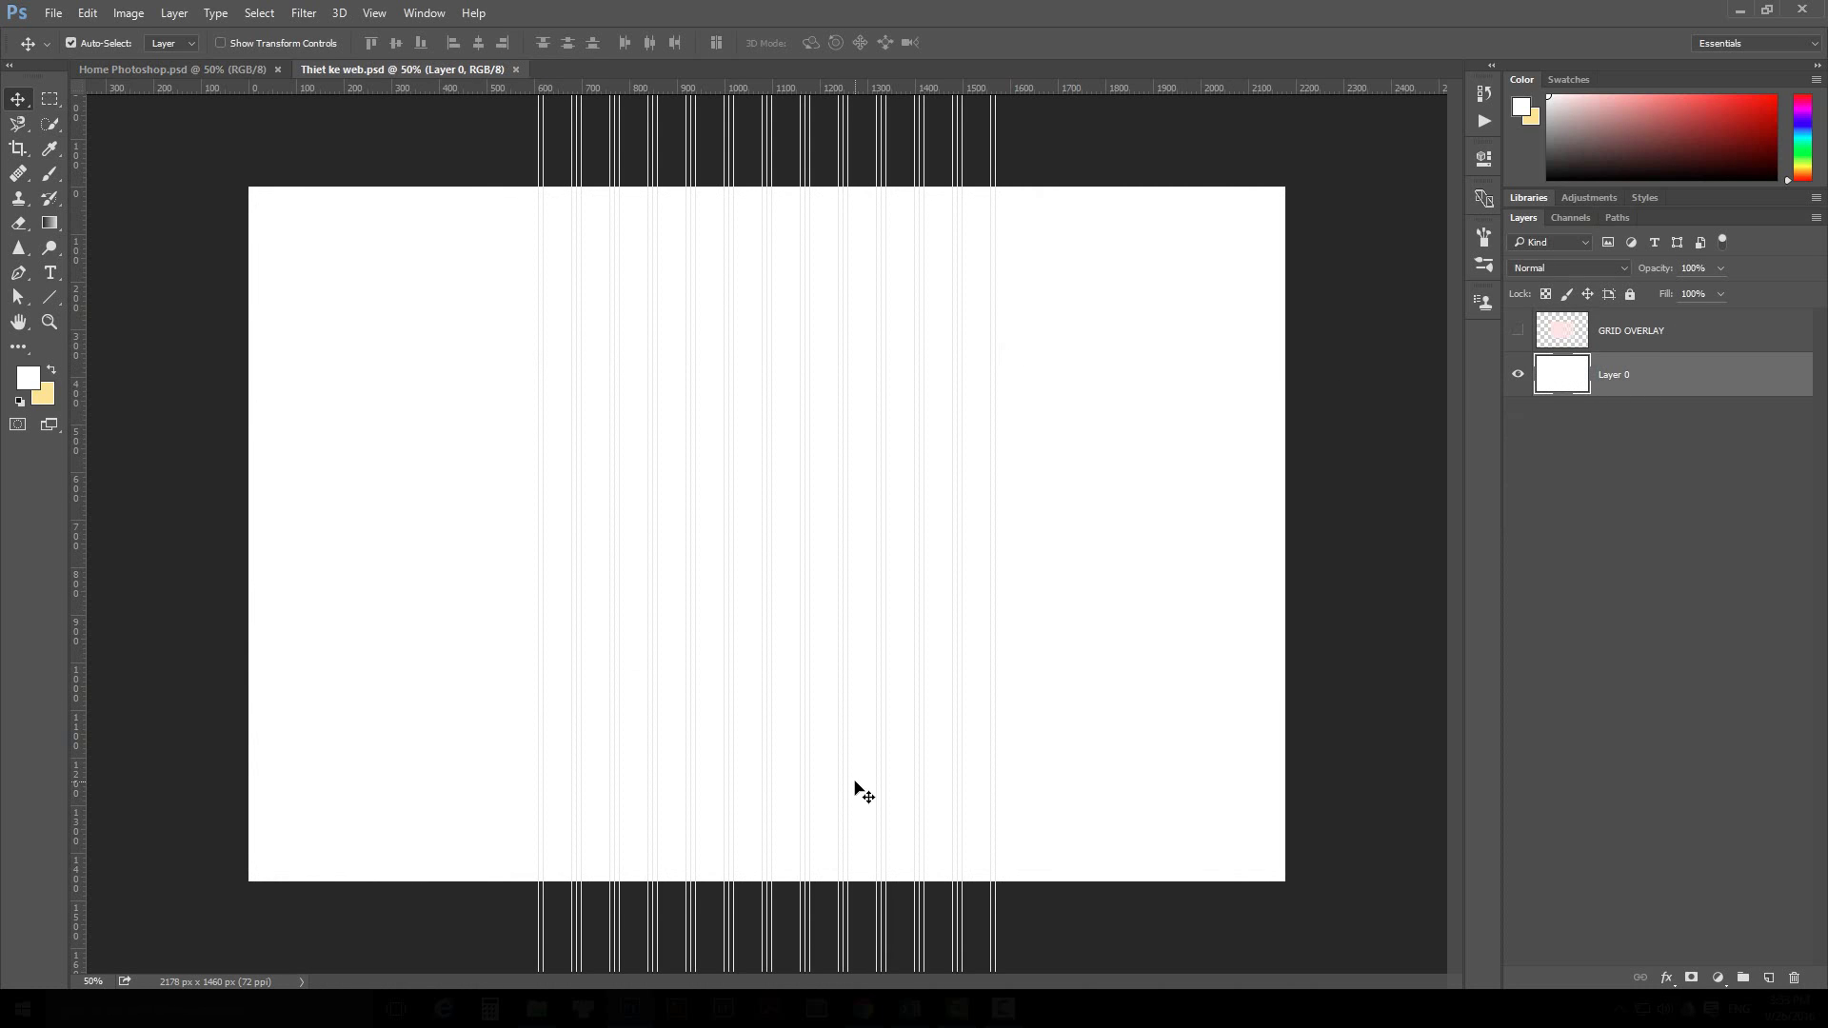